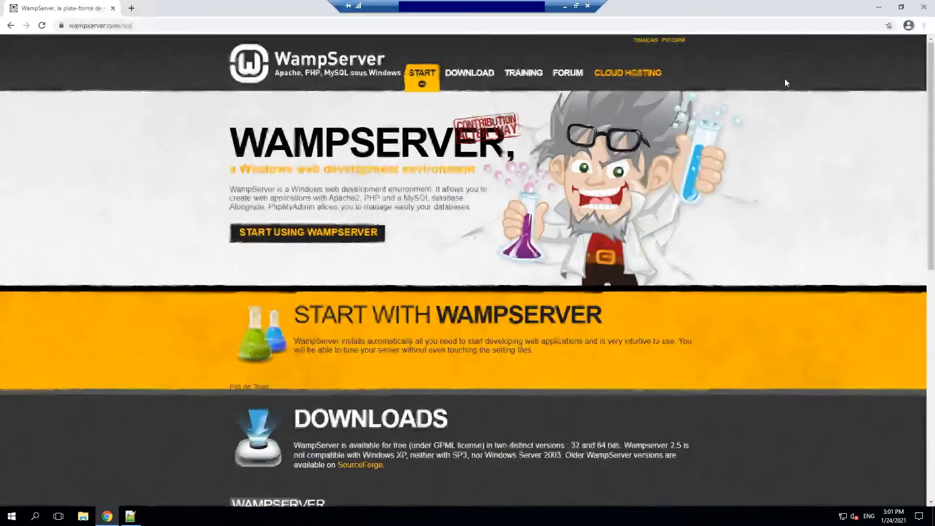
Step: Download the latest 64-bit WampServer installer, wampserver3.2.3_x64.exe, from its SourceForge files page, accepting the privacy notice
click(469, 75)
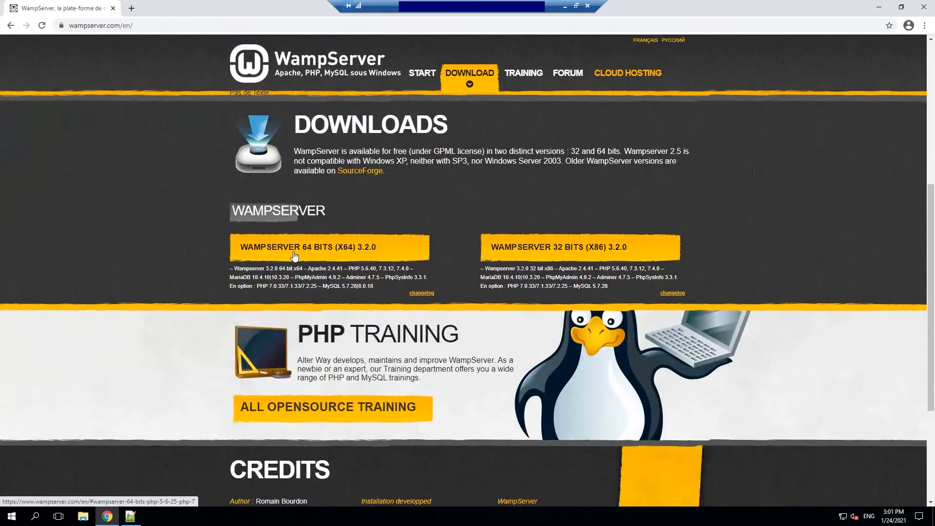
click(294, 252)
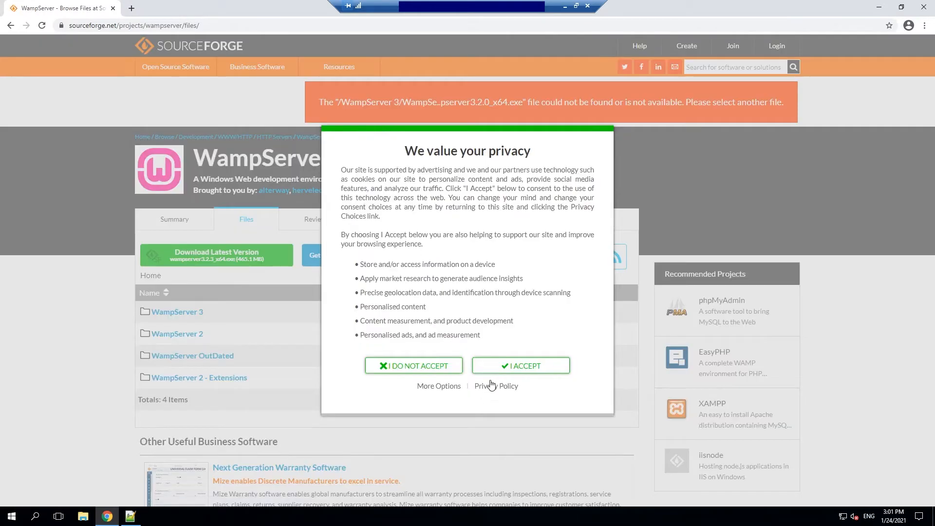
click(513, 371)
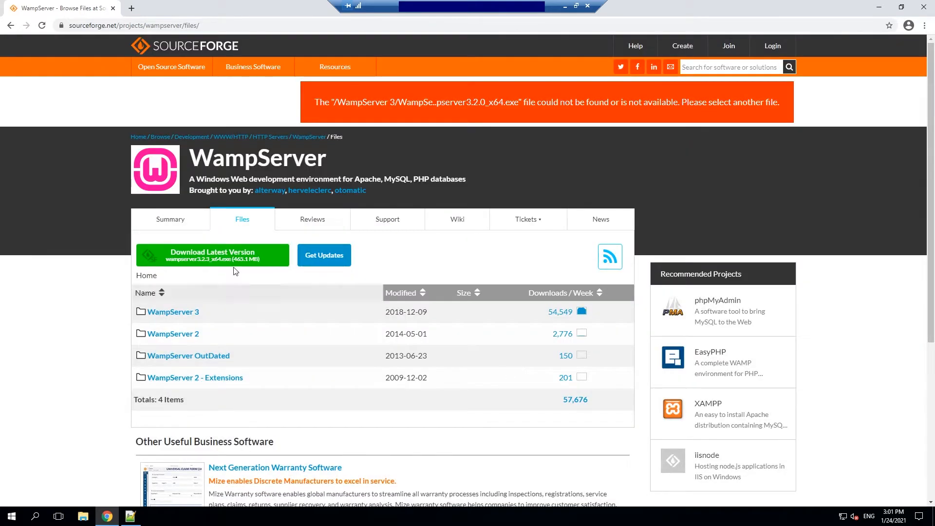
click(220, 257)
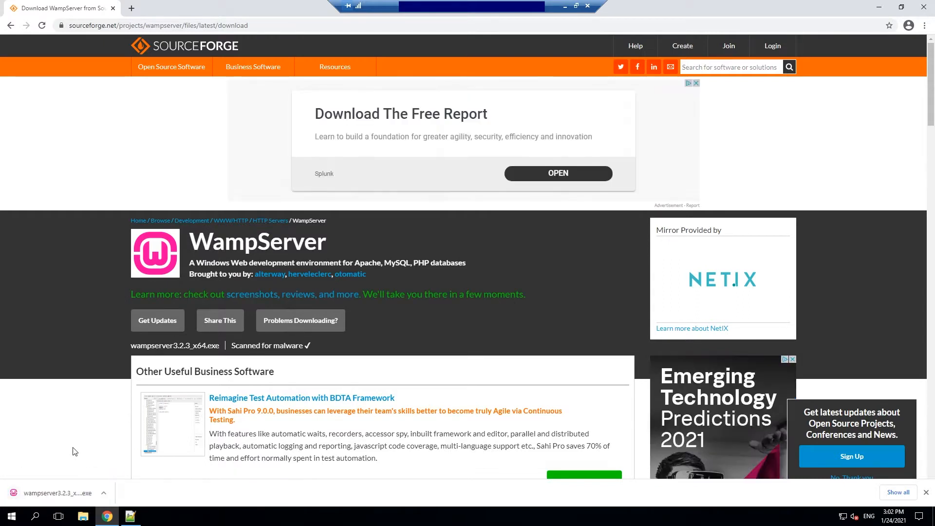
Step: Run the downloaded WampServer installer in English, accept the license agreement, and start the installation with the default components
click(45, 495)
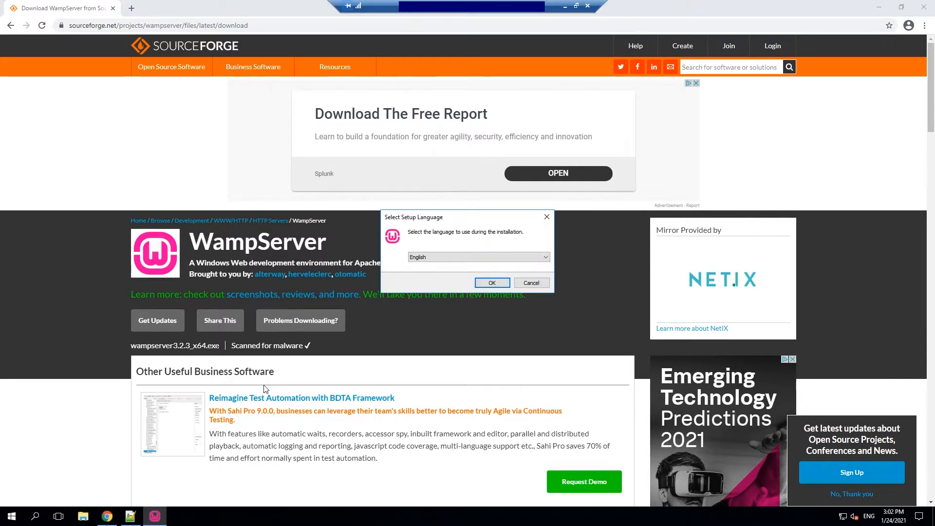
click(491, 284)
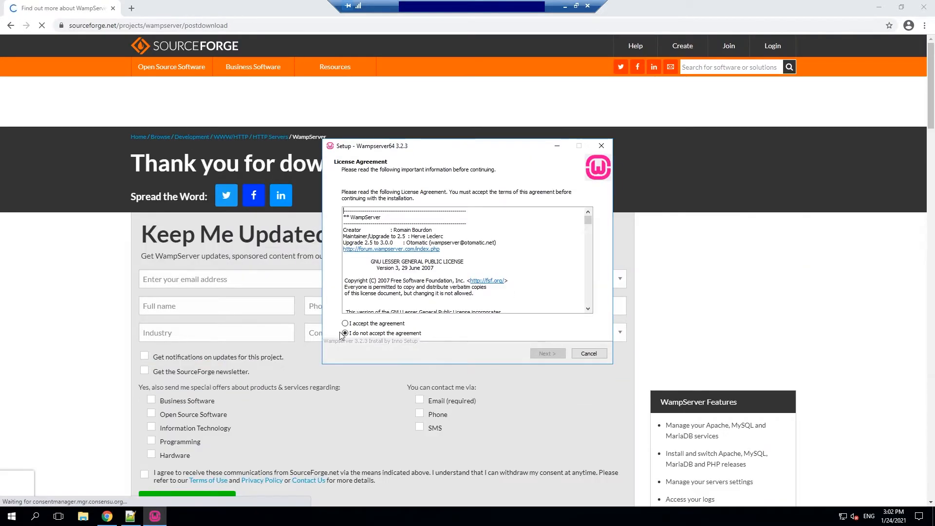
click(346, 323)
click(544, 354)
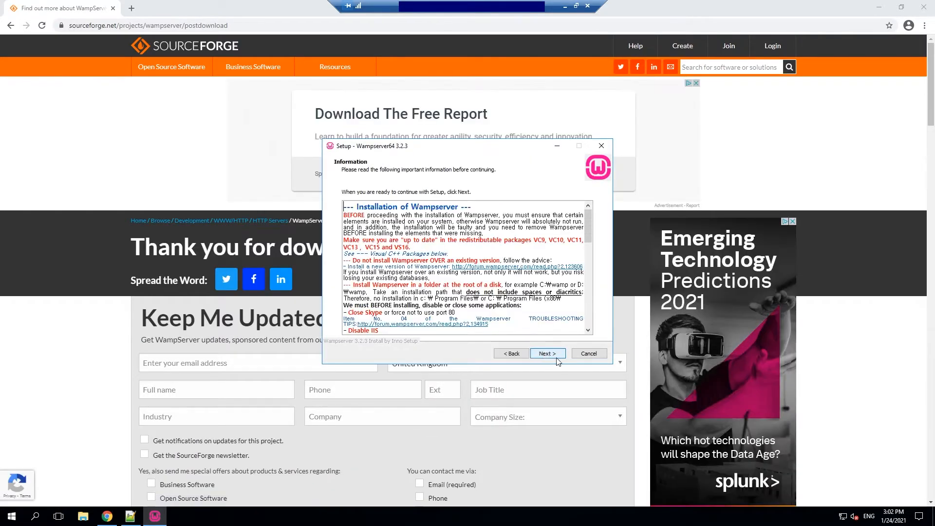
click(548, 355)
click(555, 357)
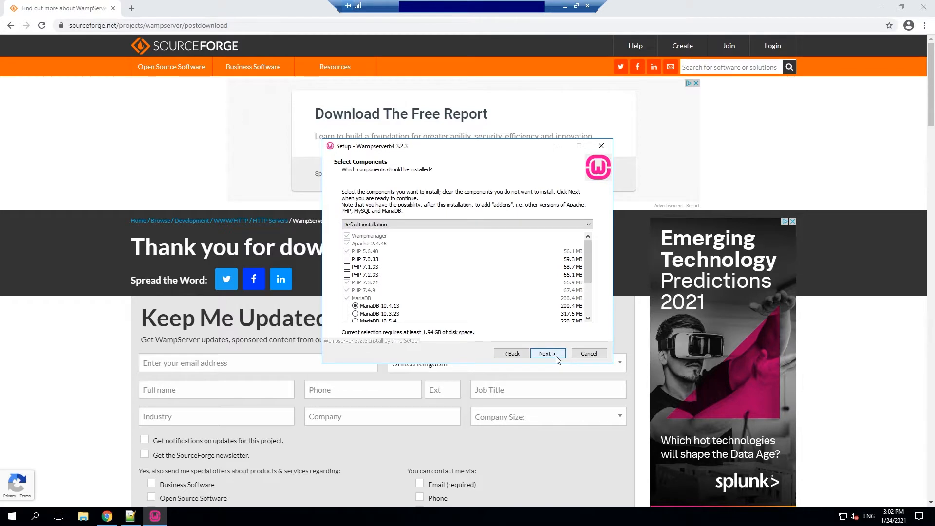
click(556, 358)
click(555, 357)
click(555, 358)
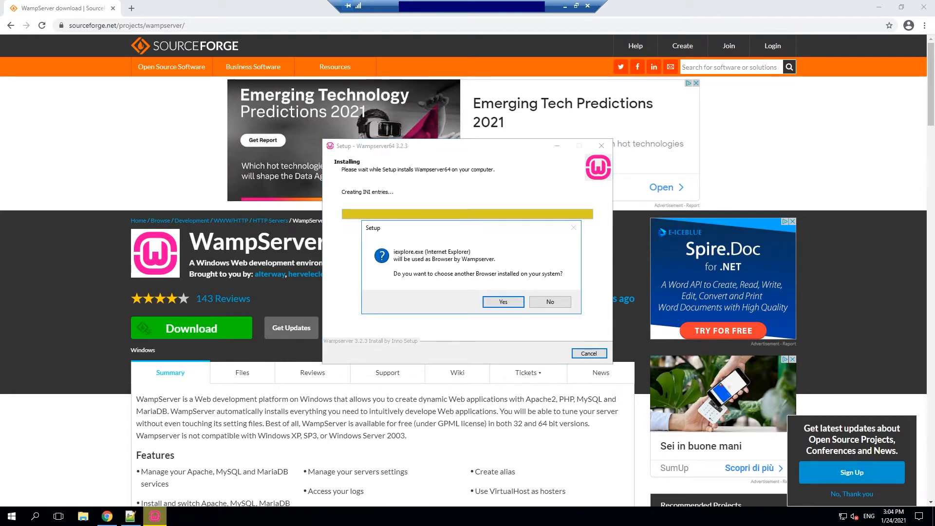
Step: Choose chrome.exe from Program Files\Google\Chrome\Application as Wampserver's default browser
click(512, 302)
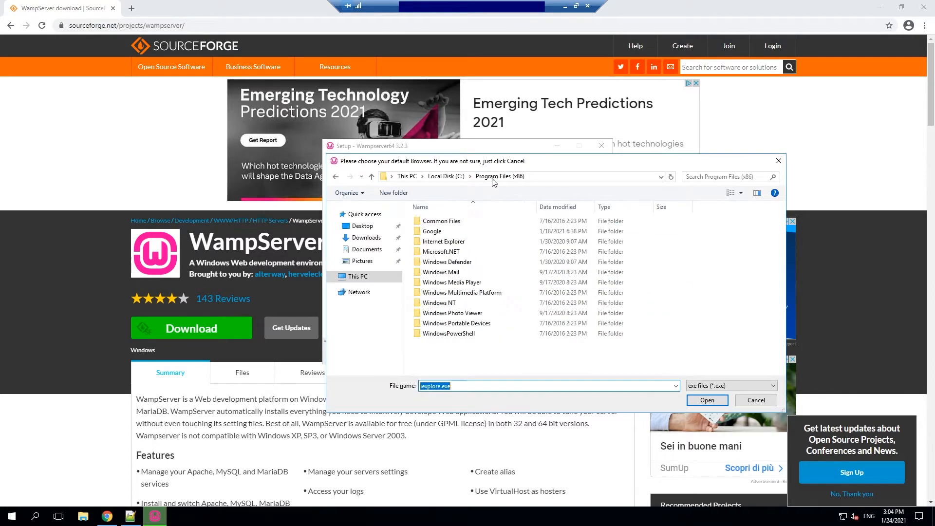
click(456, 176)
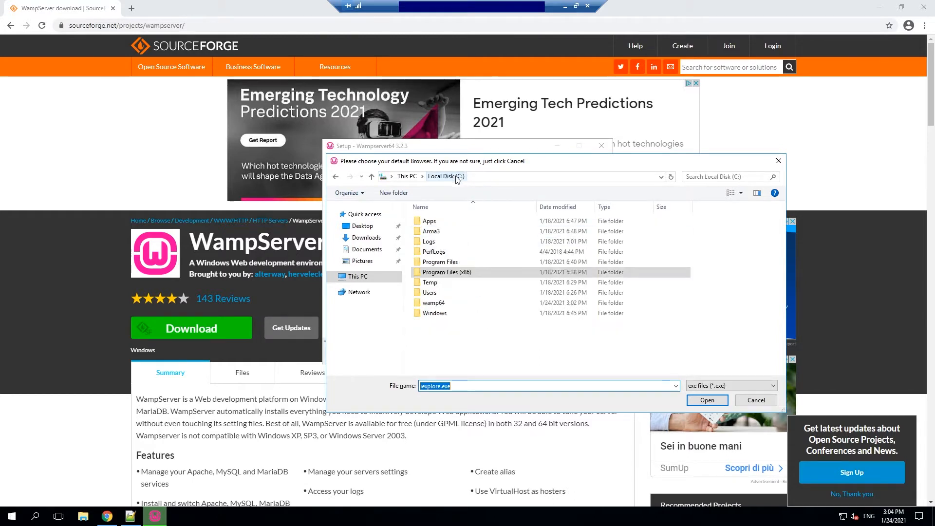
double_click(441, 261)
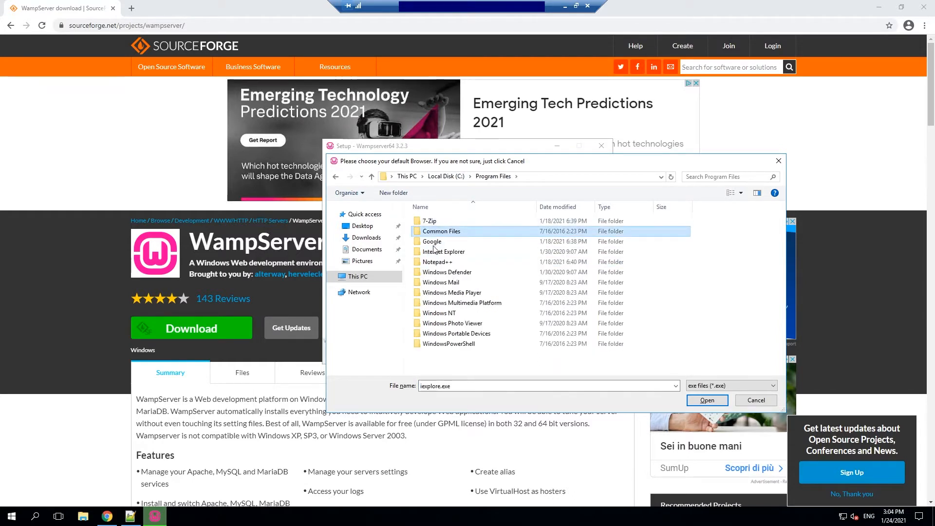
double_click(431, 241)
double_click(436, 222)
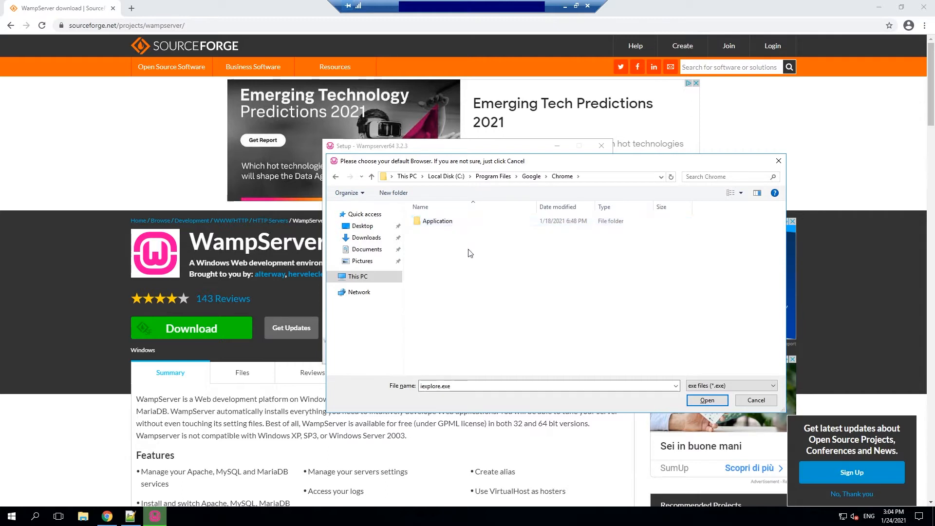
double_click(439, 221)
click(434, 241)
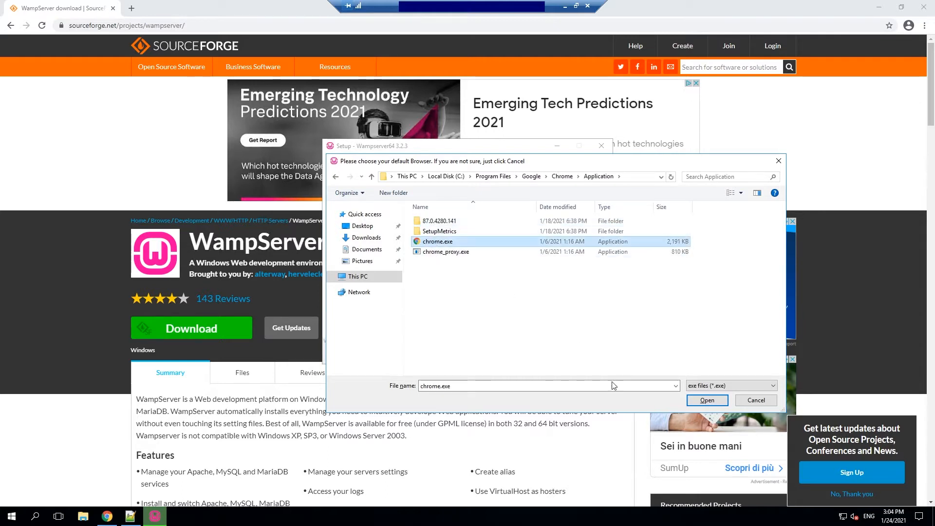
click(707, 400)
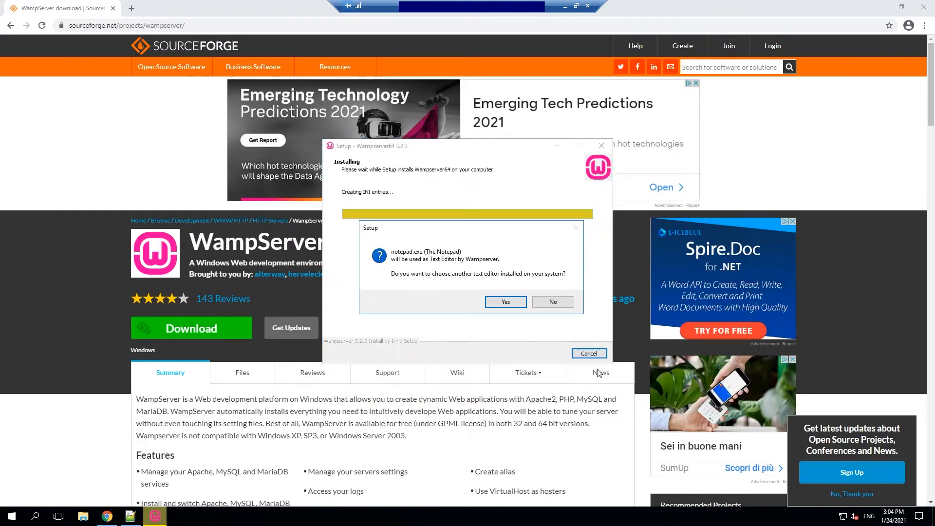
Step: Choose notepad++.exe from Program Files\Notepad++ as Wampserver's text editor
click(507, 302)
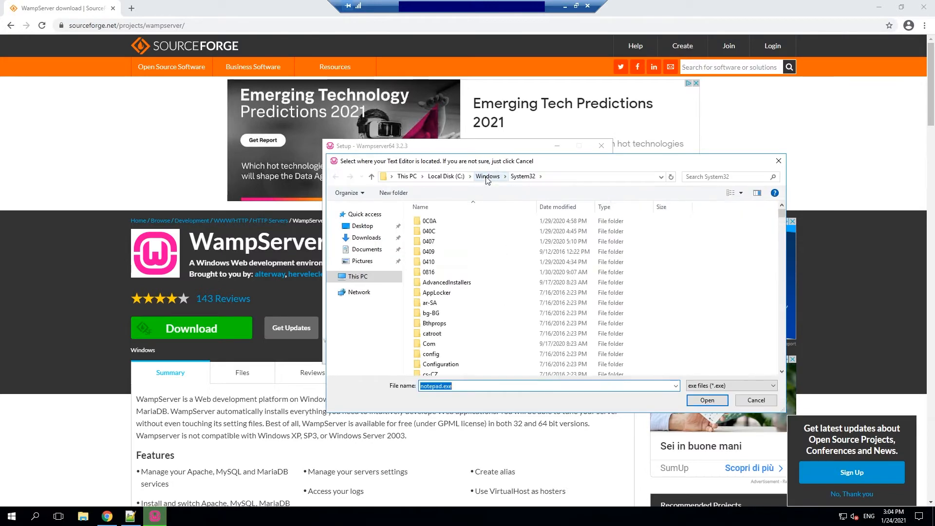
click(487, 177)
scroll(449, 270, down, 2)
scroll(450, 269, up, 2)
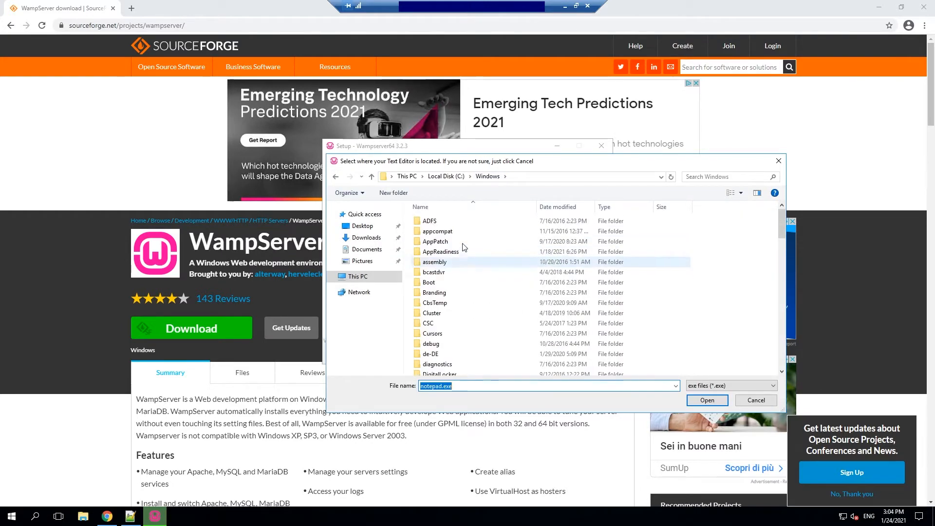
click(446, 177)
double_click(438, 263)
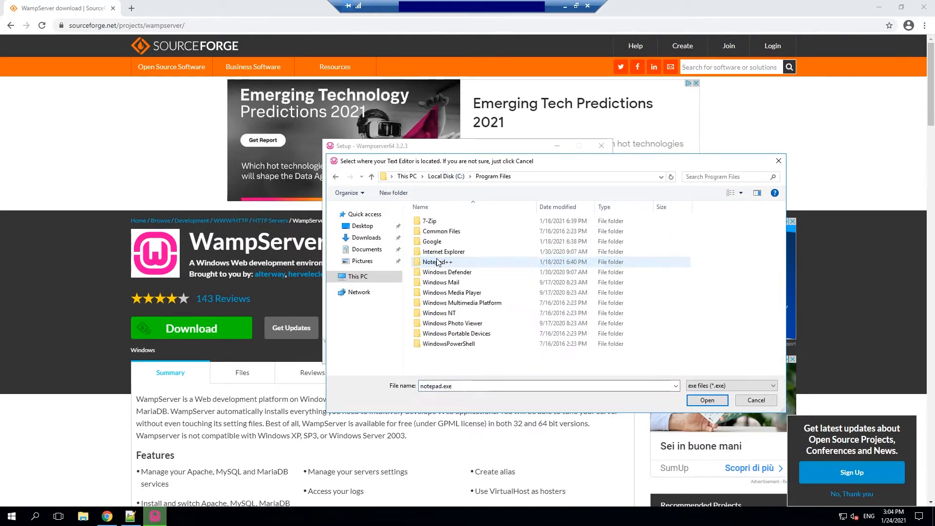
double_click(435, 263)
click(441, 272)
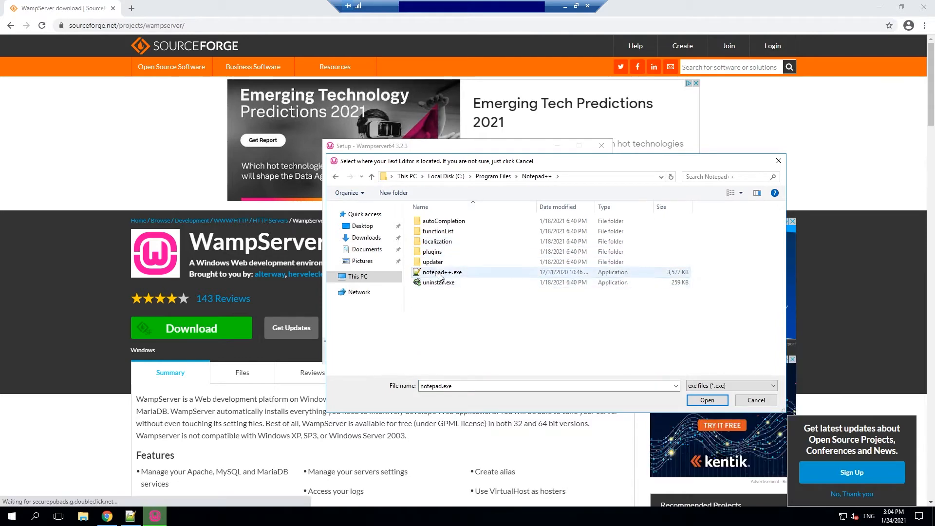
click(697, 400)
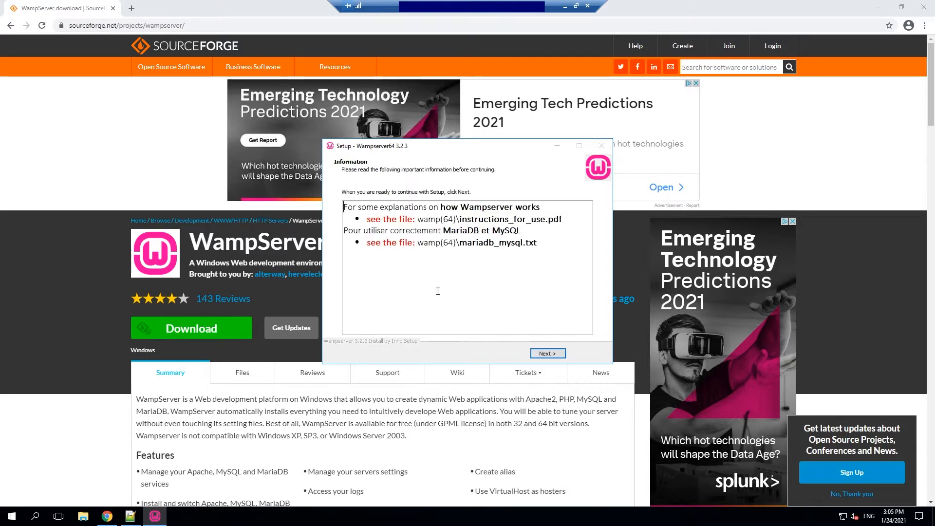
Step: Finish the Wampserver64 setup wizard and close the SourceForge browser window
click(548, 353)
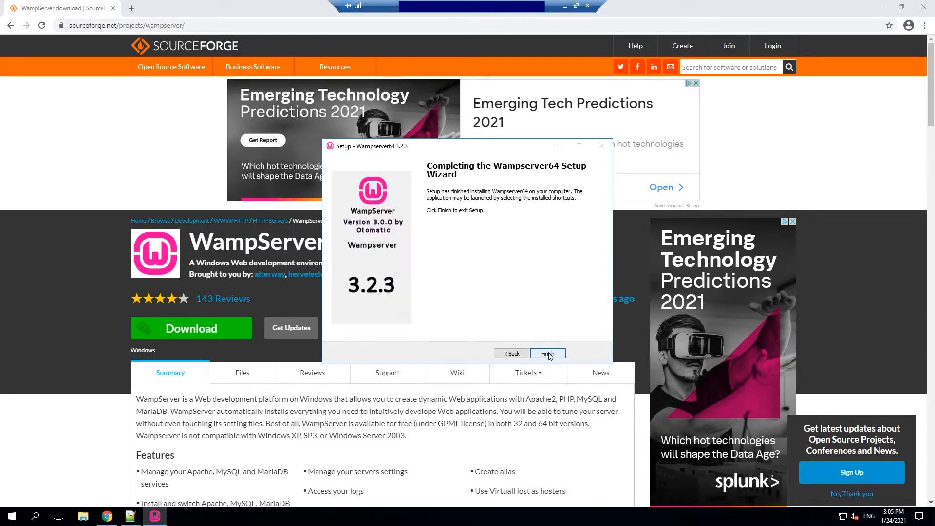
click(547, 353)
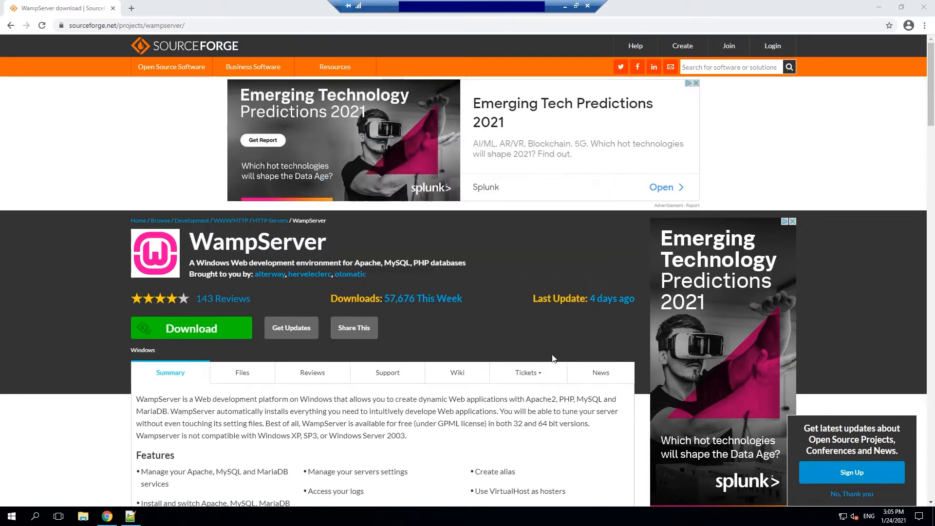
click(928, 12)
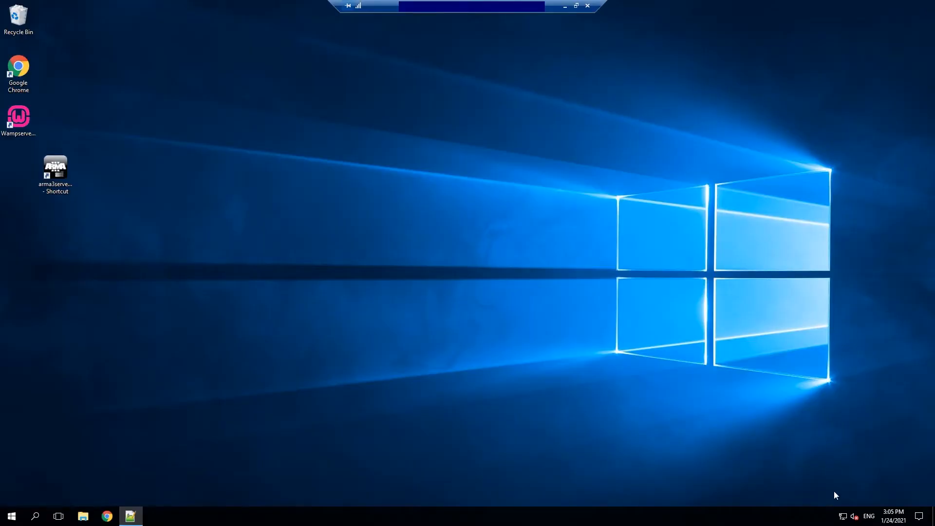
Step: Launch Wampserver from the desktop and open its Localhost homepage in the browser
click(25, 122)
click(831, 516)
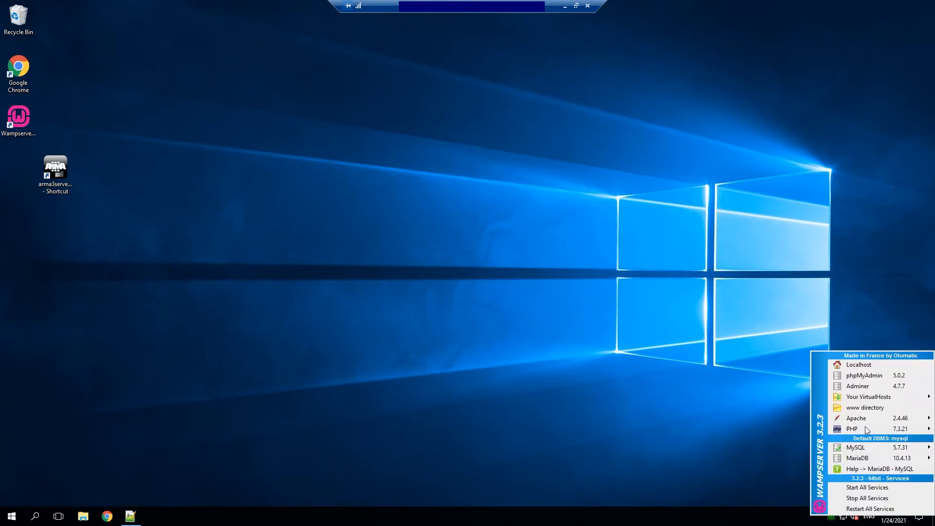
click(863, 369)
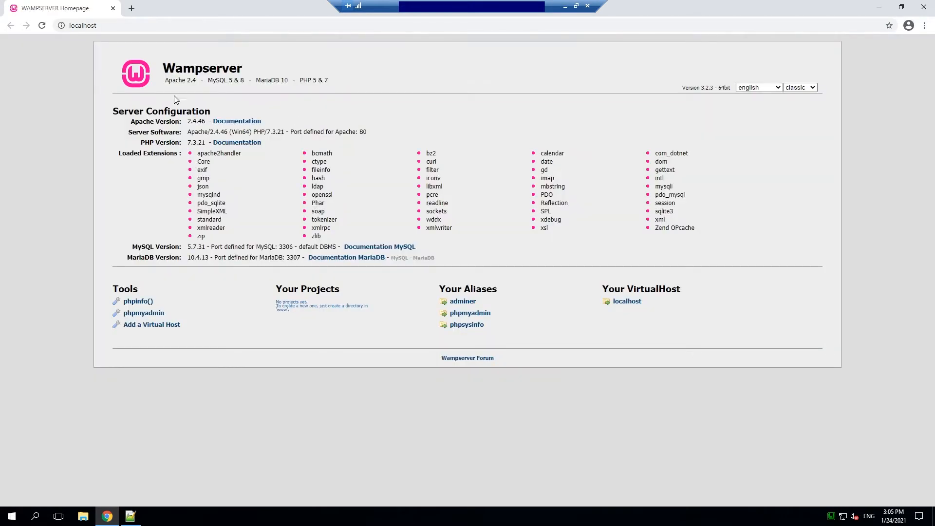
Step: Close the Wampserver homepage window and the running Notepad++ window
click(924, 8)
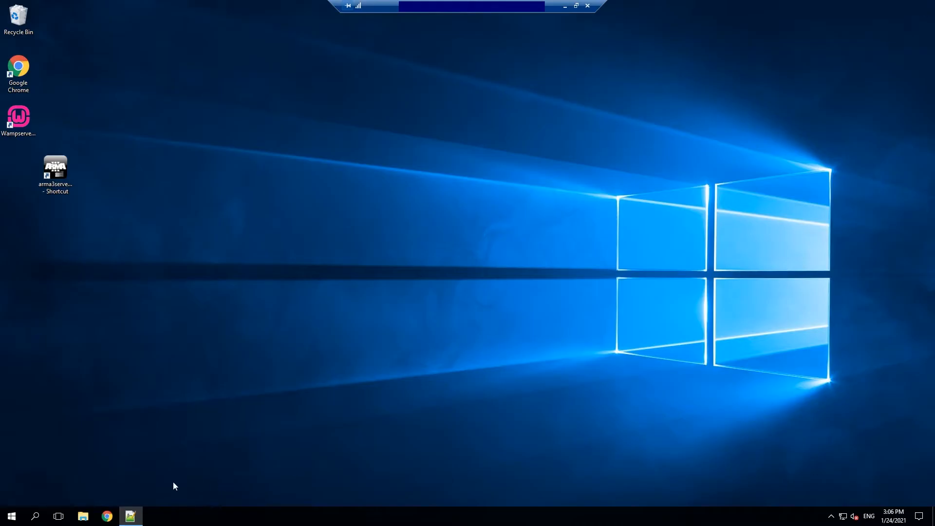
click(136, 515)
click(925, 4)
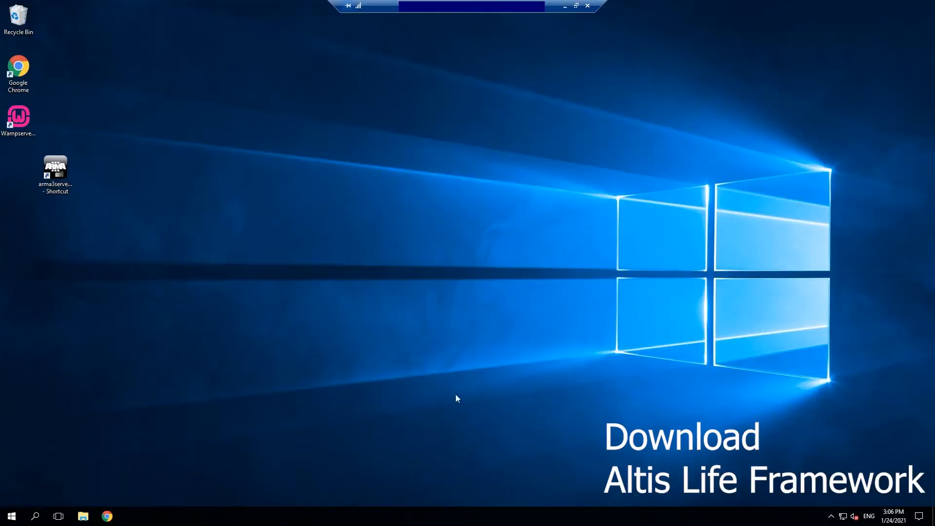
Step: Switch to Google Chrome, search the web for asyetuntitled, and open the AsYetUntitled/Framework repository on GitHub
click(104, 519)
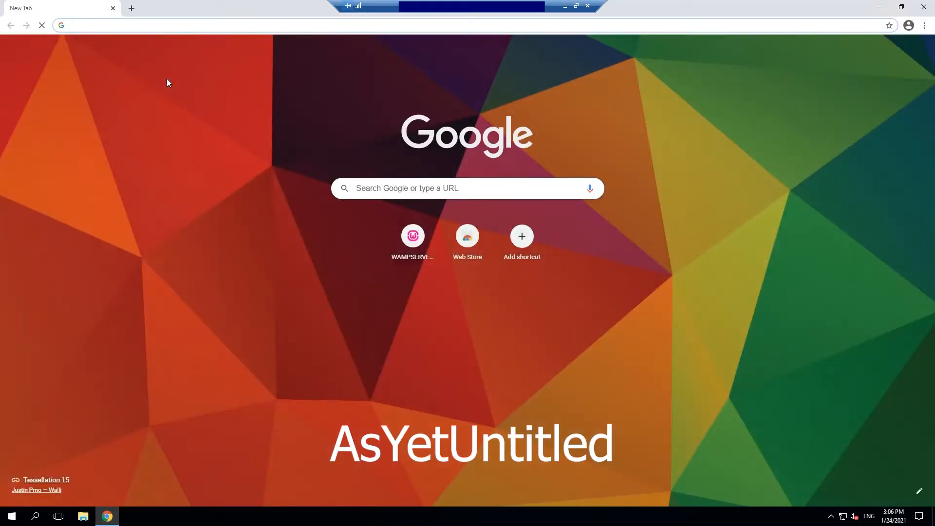
text(asyet)
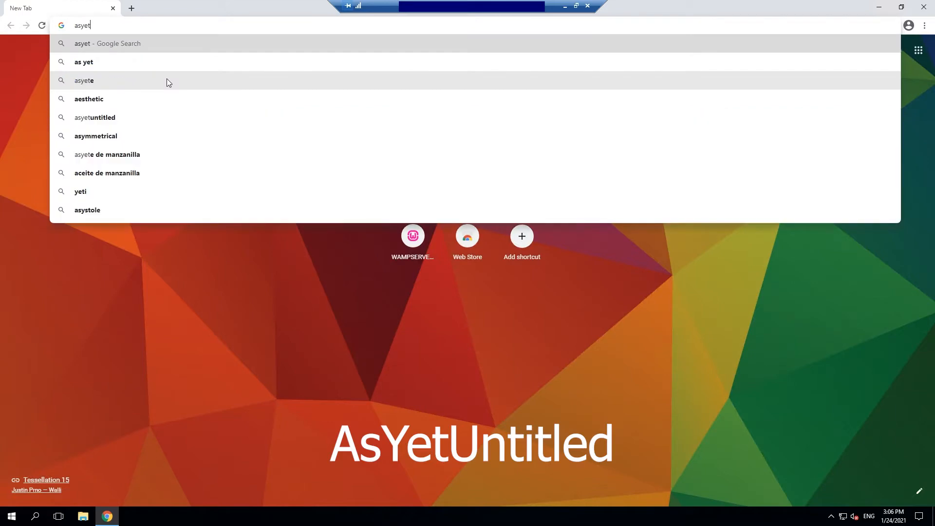
text(untitled)
key(Return)
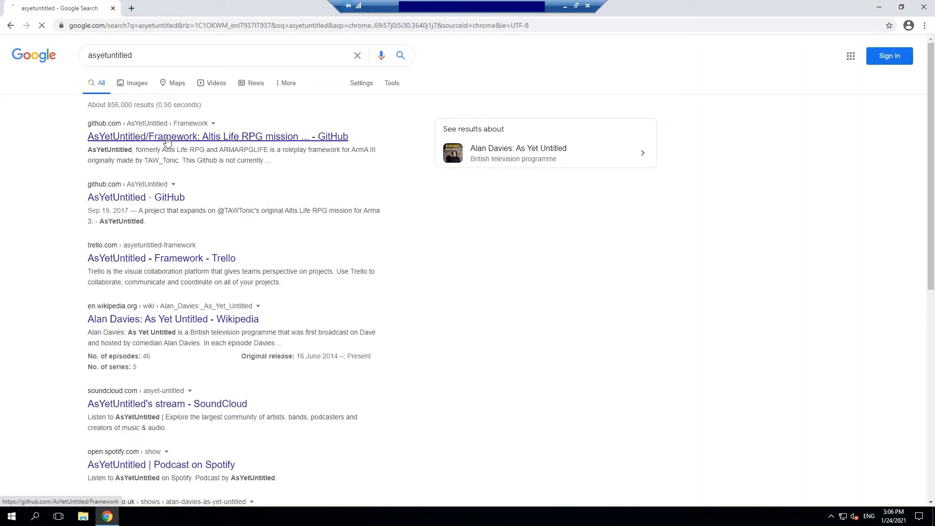
click(166, 140)
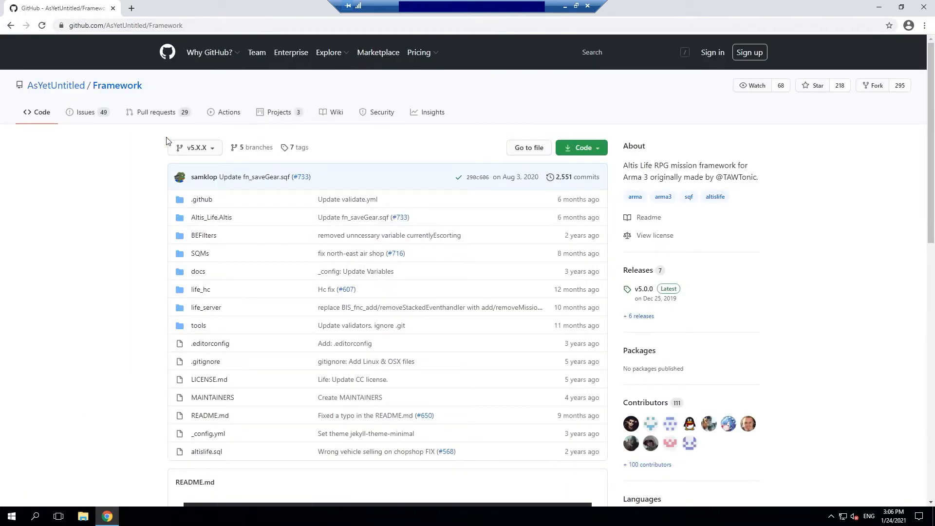
Step: Download the v5.0.0 release's source code as a zip and open the Framework-5.0.0.zip archive
click(644, 290)
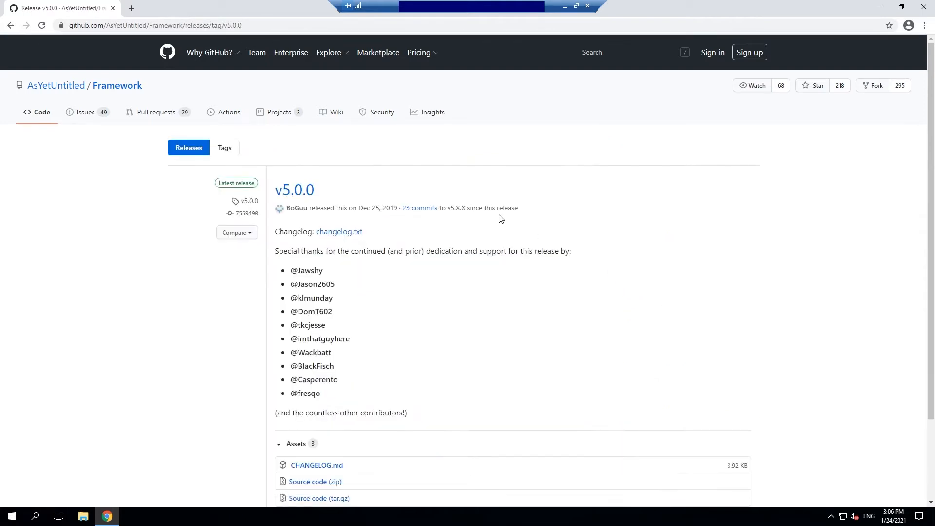
scroll(377, 361, down, 1)
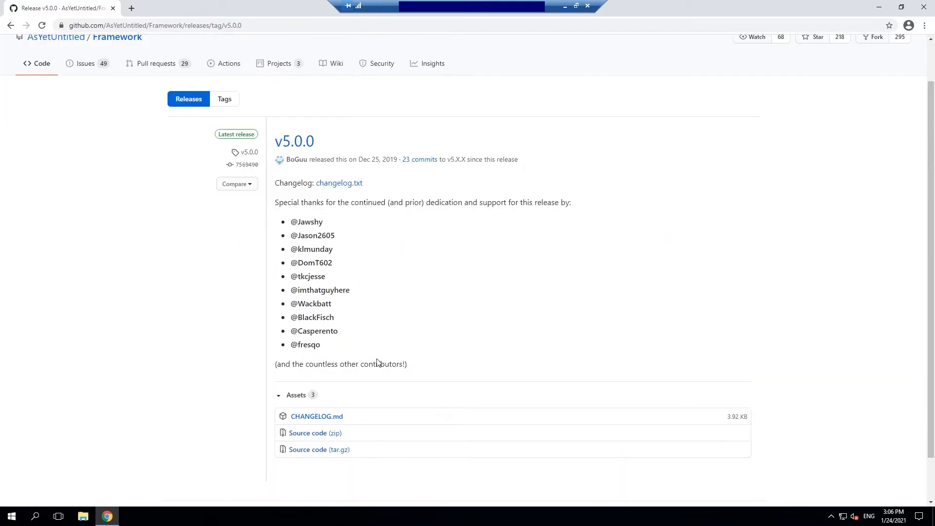
click(310, 440)
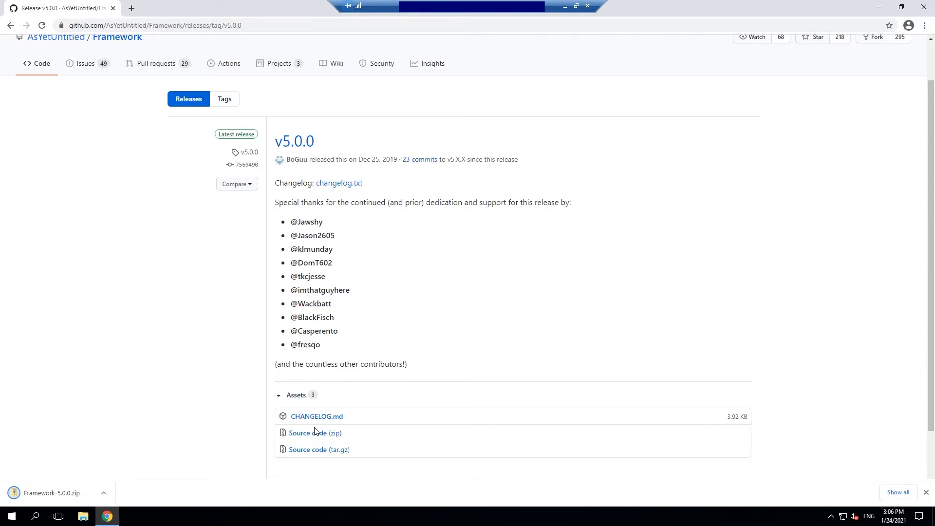
click(40, 495)
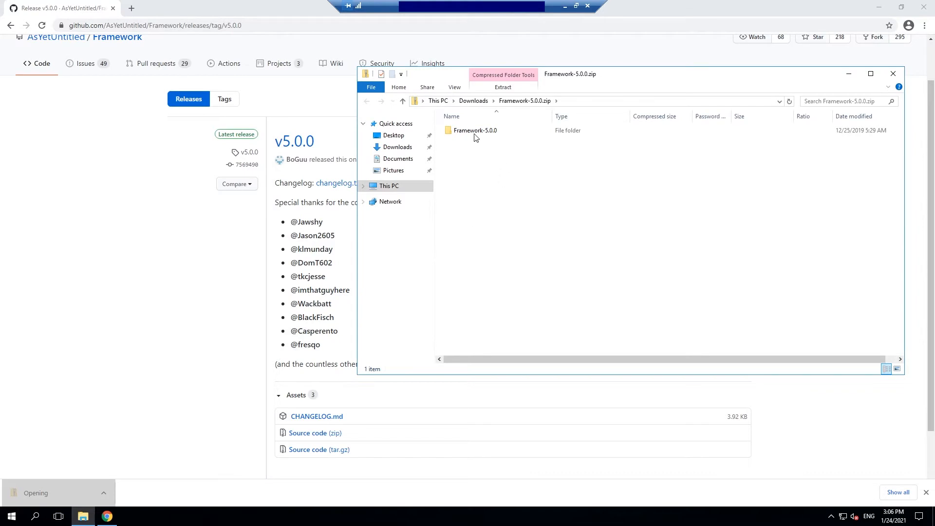
Step: Copy the Framework-5.0.0 folder out of the zip archive onto the desktop, below the Arma 3 server shortcut
click(875, 4)
drag(490, 130, 76, 339)
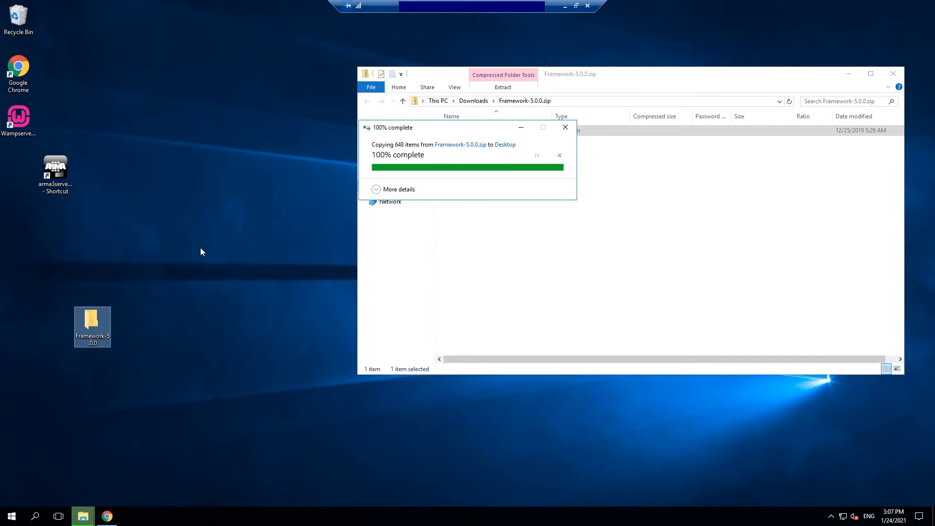
drag(87, 329, 50, 278)
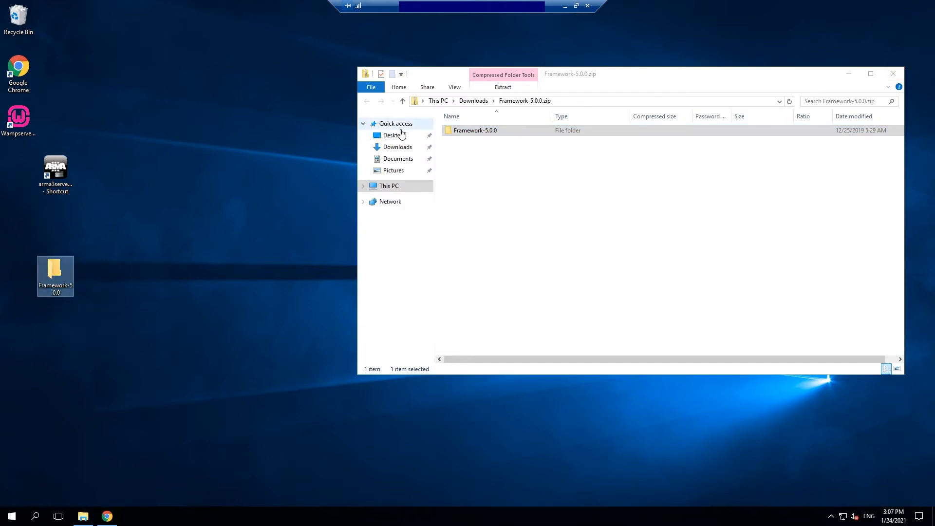
Step: Open C:\Arma3\A3Master in the file window and snap that window to one half of the screen
click(366, 189)
click(364, 187)
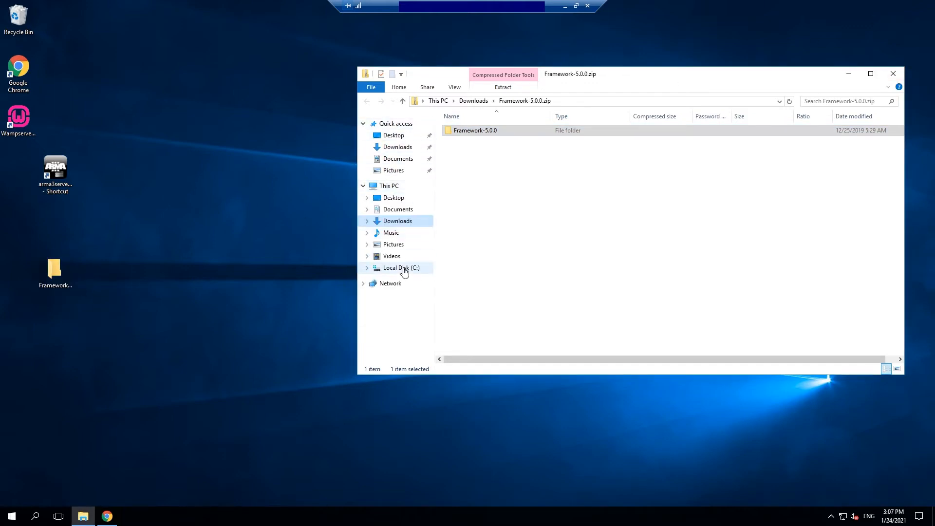
click(407, 267)
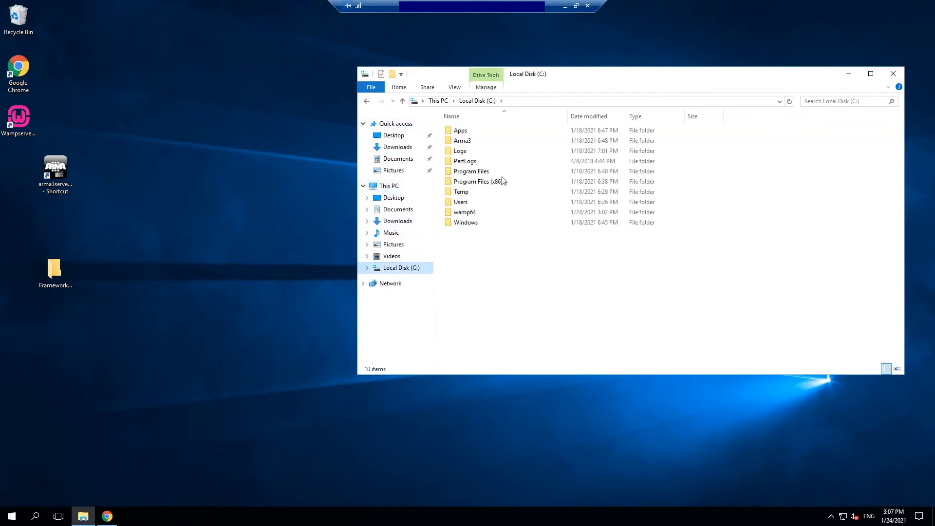
double_click(463, 141)
double_click(466, 141)
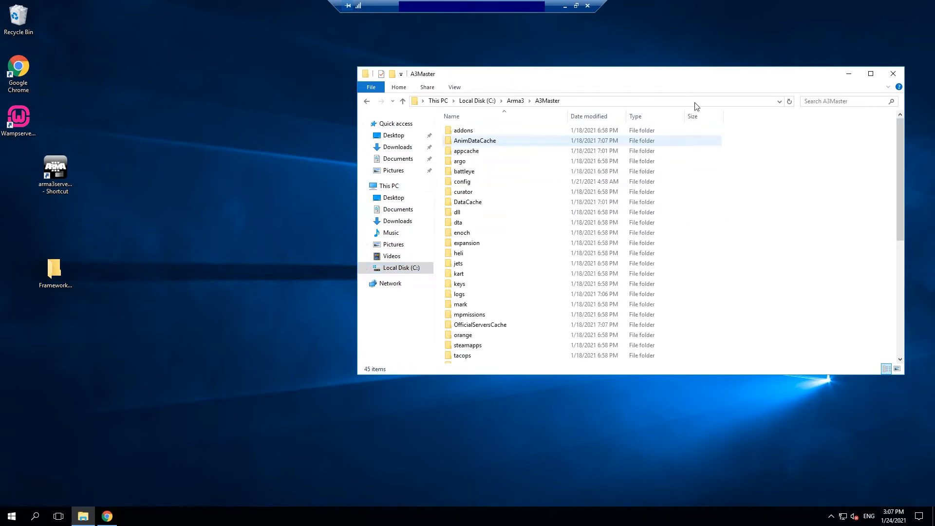
drag(728, 74, 934, 127)
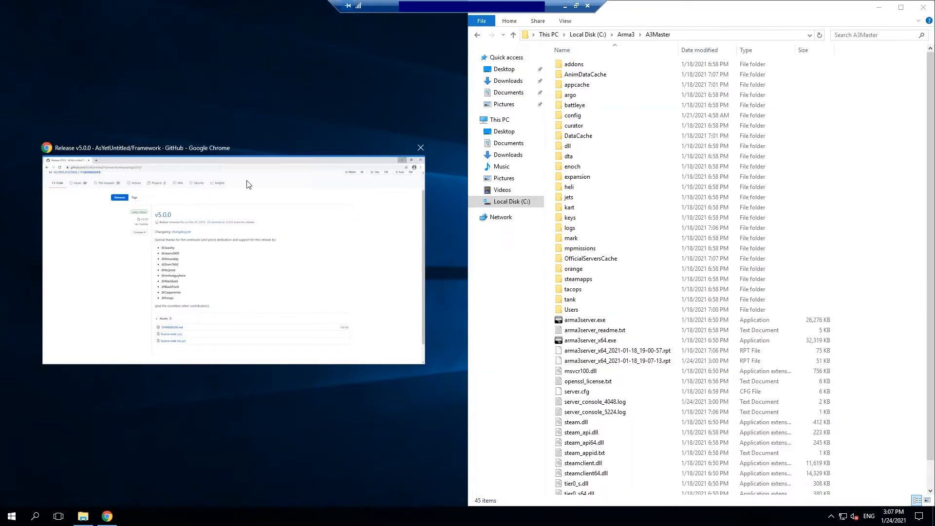
click(352, 48)
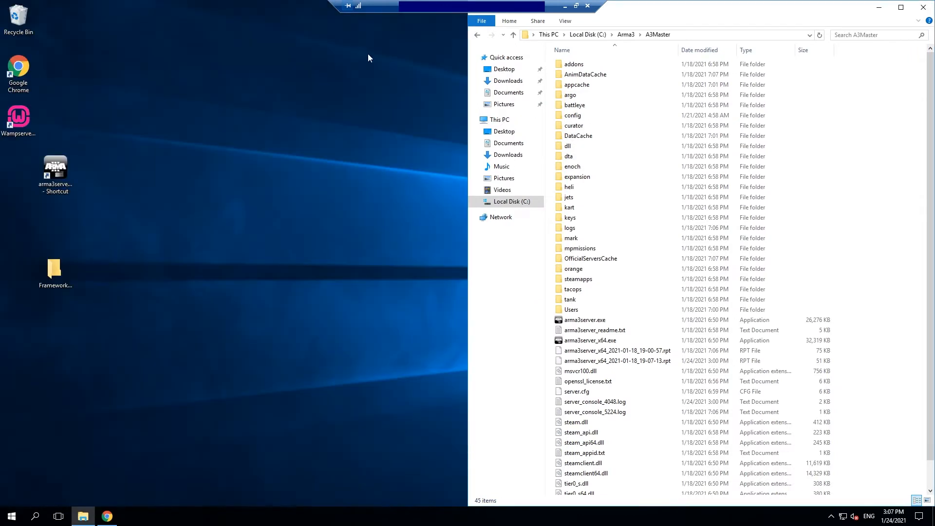
Step: Copy missionAltis.sqm from the desktop Framework-5.0.0 folder's SQMs subfolder into its Altis_Life.Altis folder
double_click(53, 267)
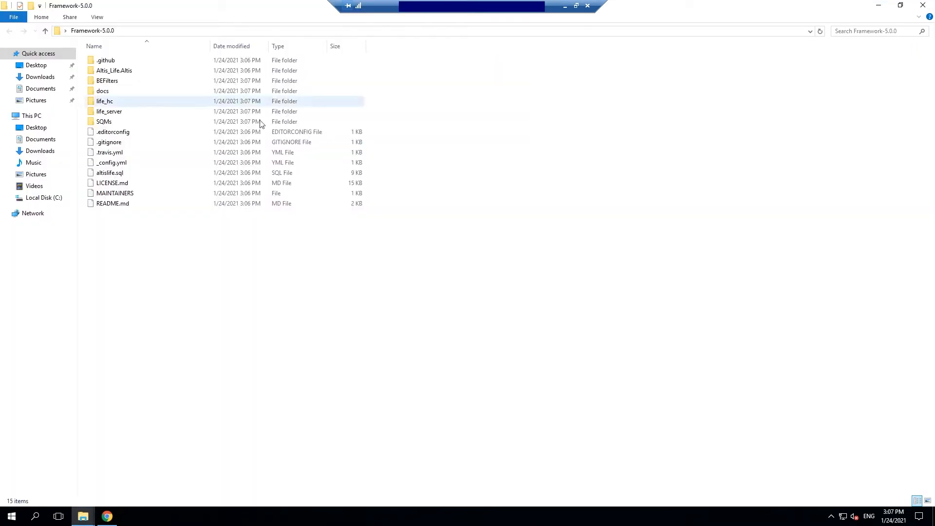
double_click(108, 125)
click(122, 63)
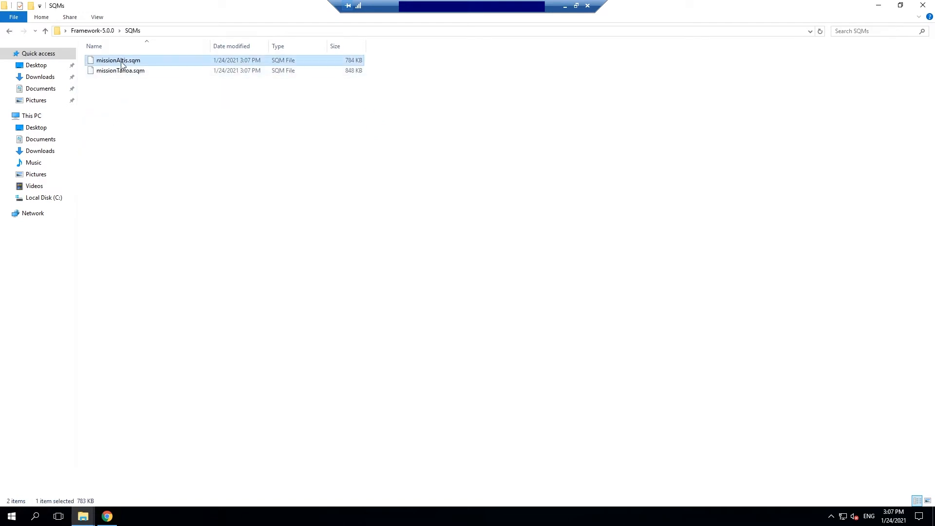
right_click(122, 63)
click(141, 178)
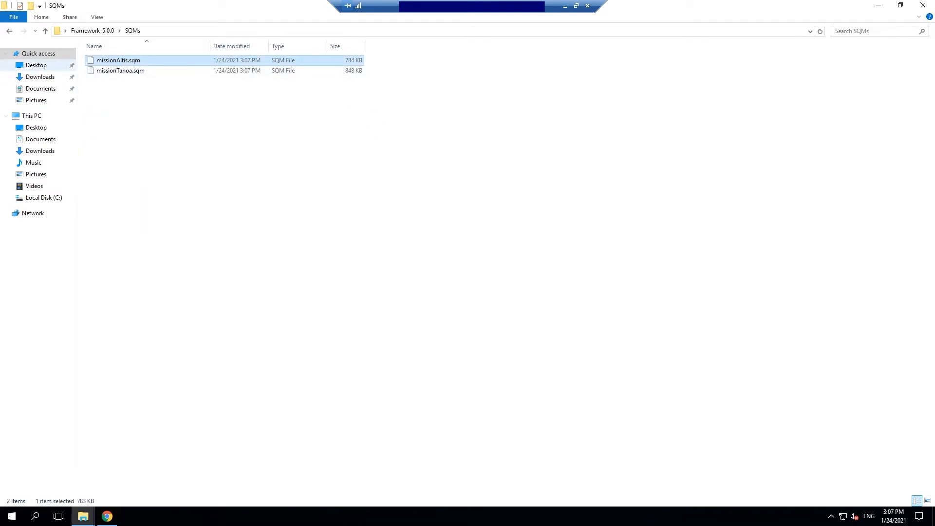
click(10, 31)
double_click(120, 74)
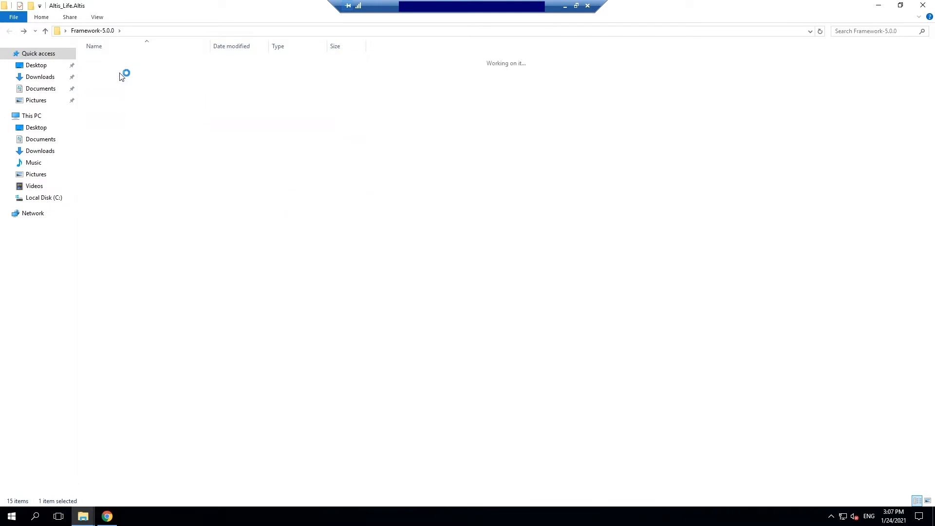
right_click(178, 278)
click(204, 347)
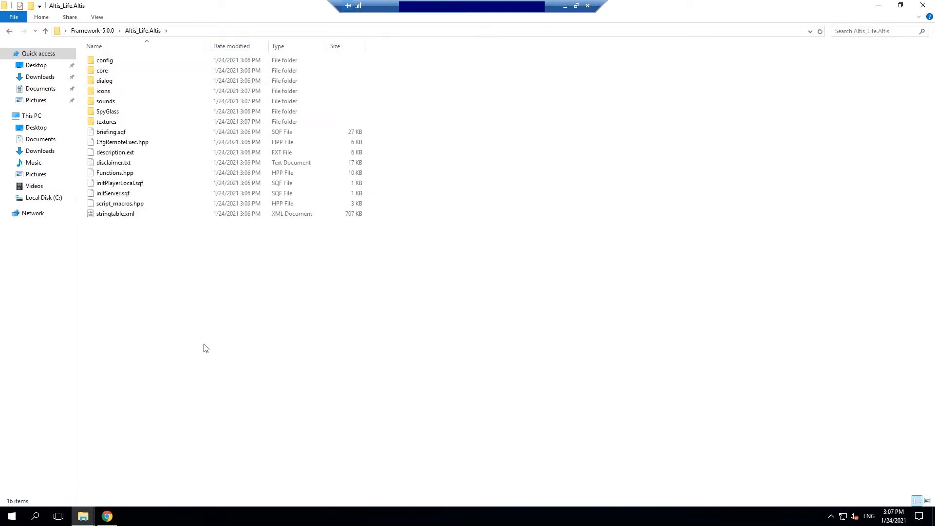
Step: Rename the copied missionAltis.sqm in the Altis_Life.Altis folder to mission.sqm
right_click(128, 204)
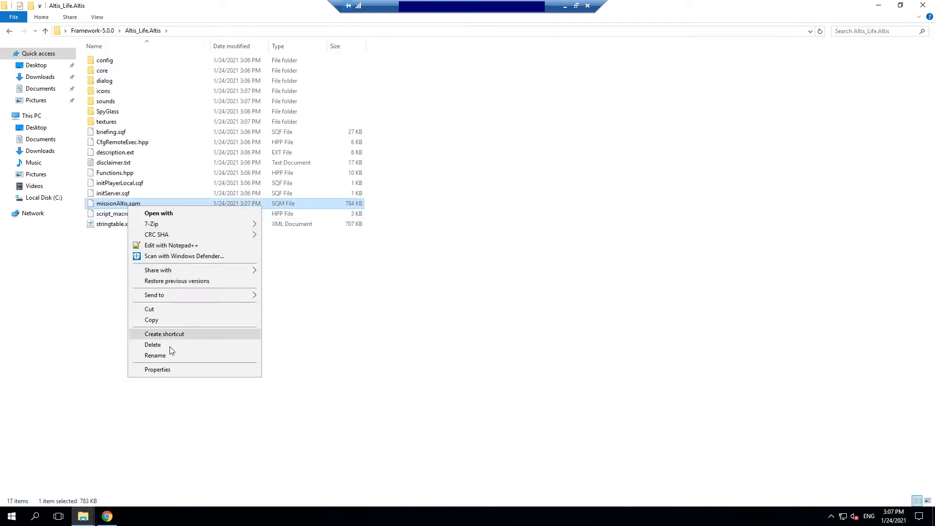
click(149, 355)
click(127, 204)
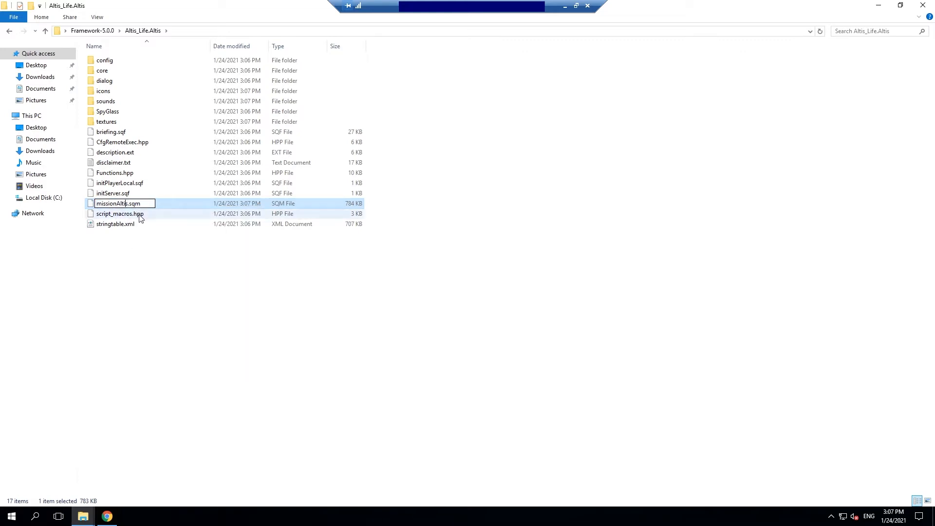
key(BackSpace)
key(BackSpace)
key(BackSpace)
key(BackSpace)
key(BackSpace)
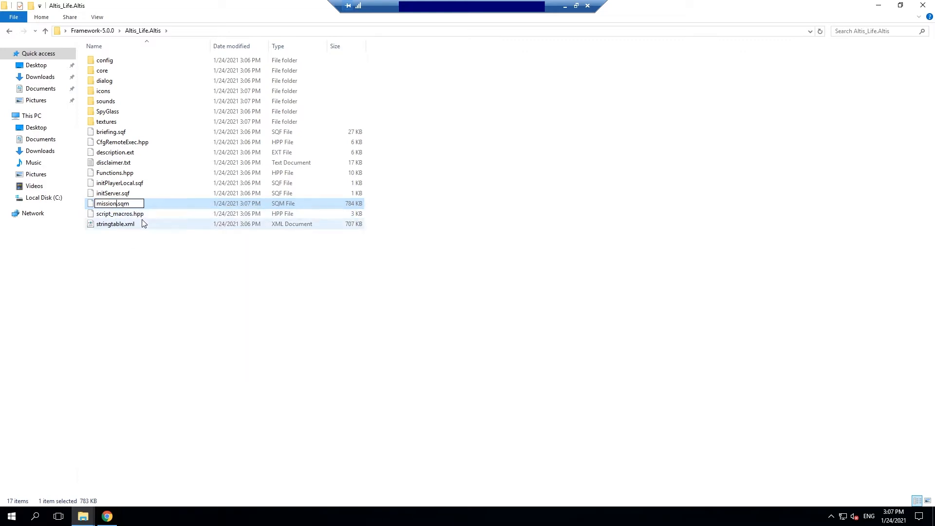
key(Return)
click(162, 295)
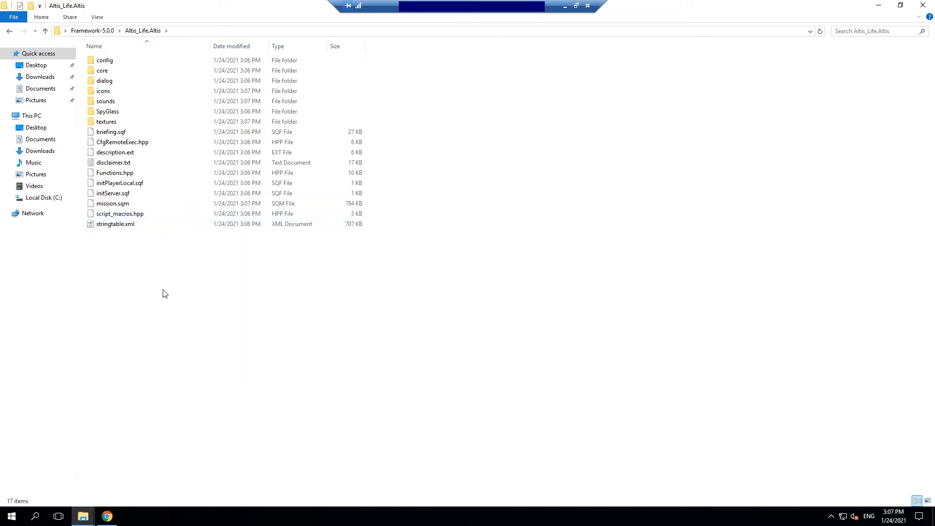
Step: Go back to the Framework-5.0.0 folder, switch to Google Chrome, and search for pbomanager to open Armaholic's PBO Manager page
click(97, 31)
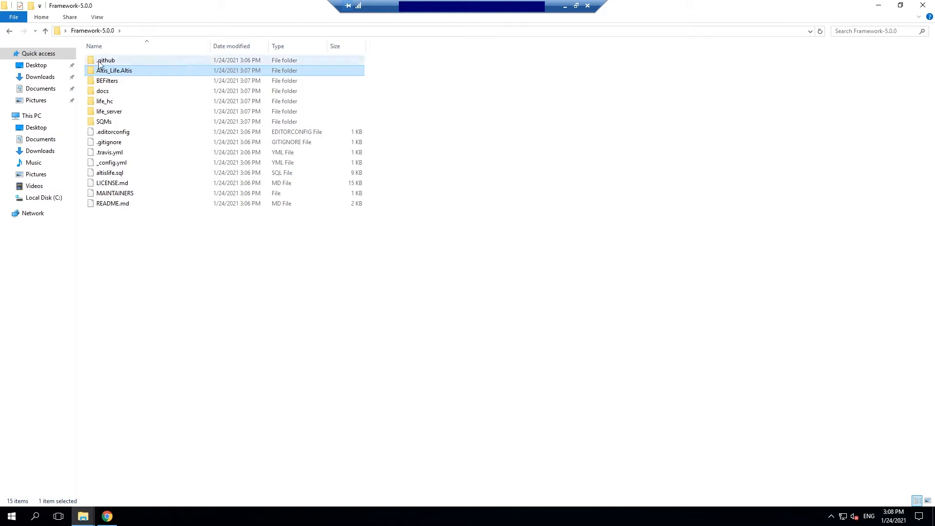
click(883, 7)
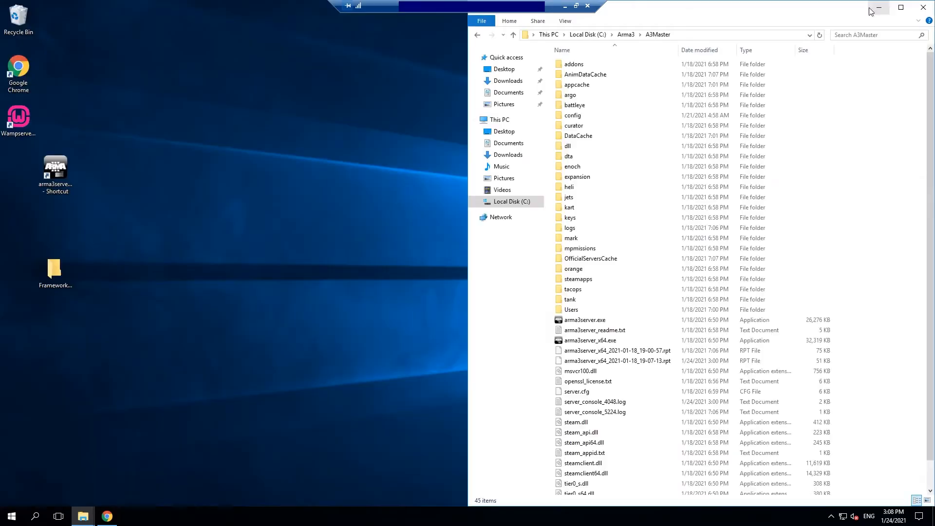
click(107, 516)
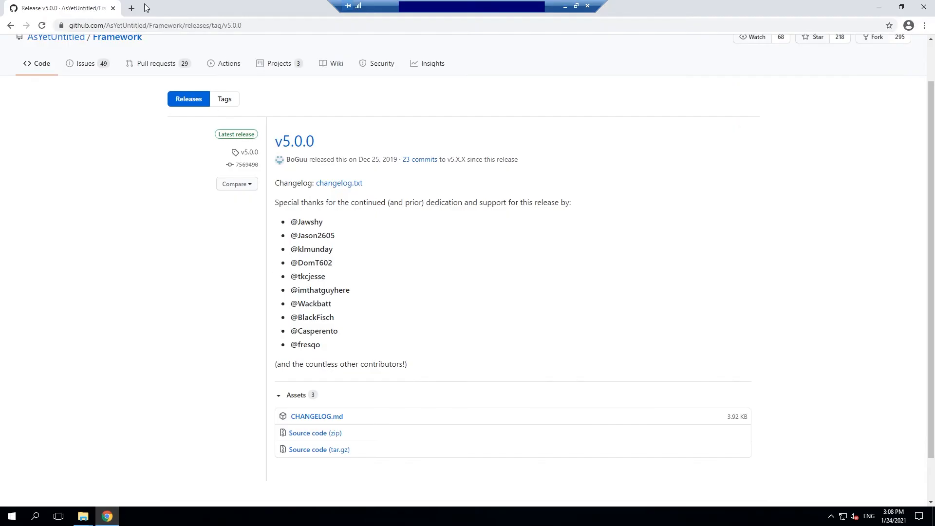
click(130, 8)
text(pb)
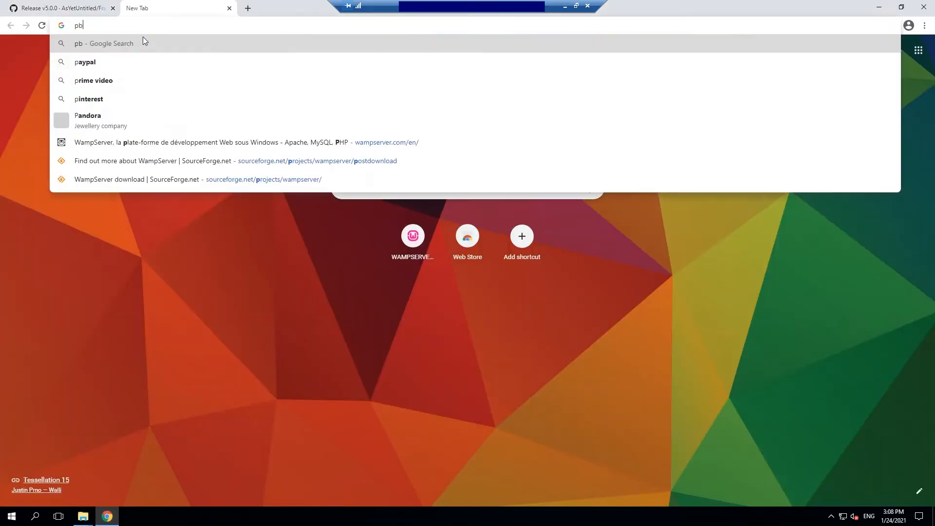
text(omanager)
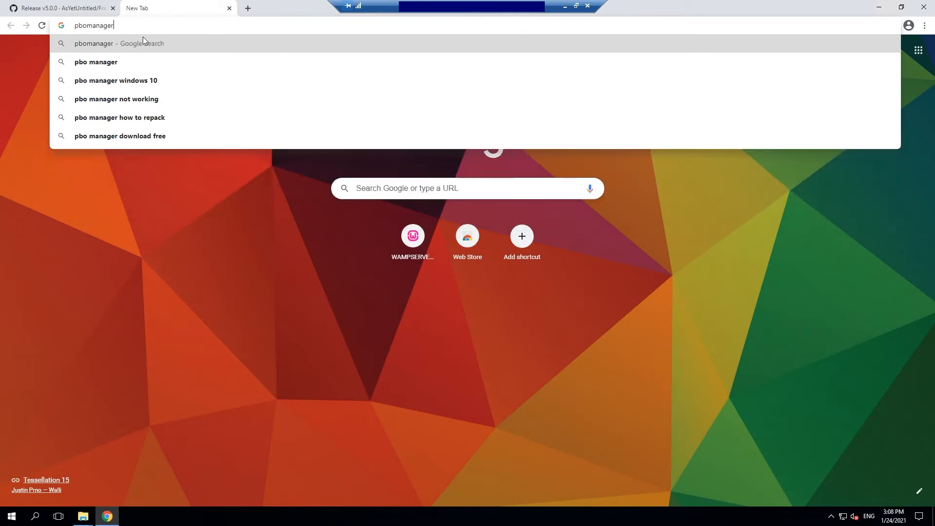
key(Return)
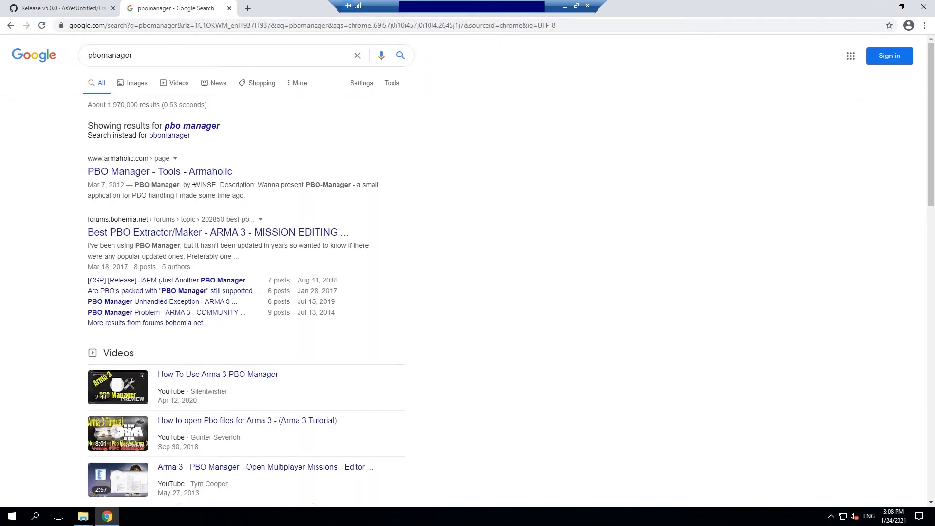
click(200, 174)
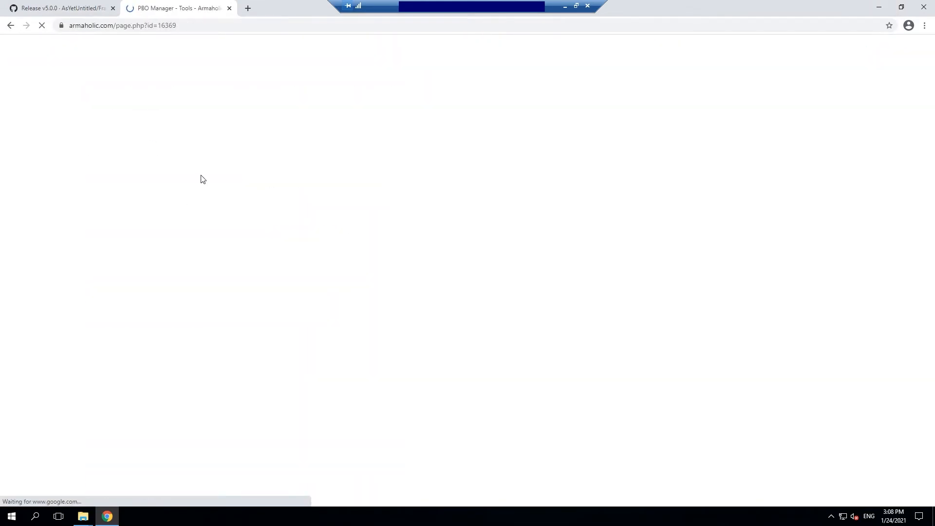
Step: Download PBO Manager from its Armaholic page
scroll(403, 197, down, 13)
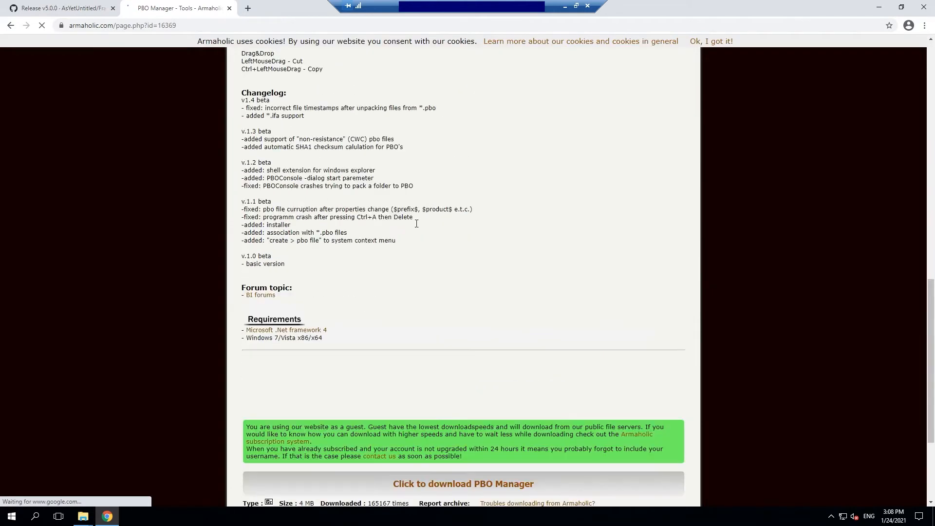
scroll(438, 379, down, 2)
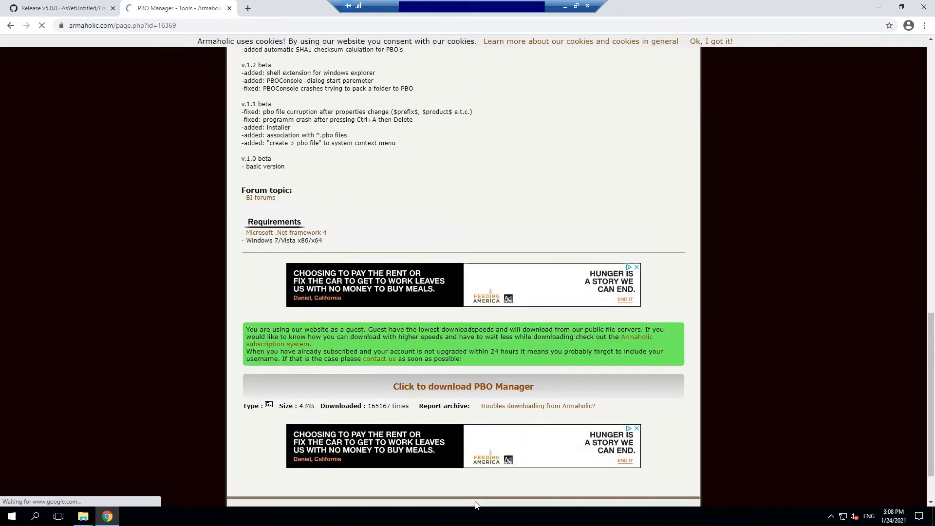
click(463, 386)
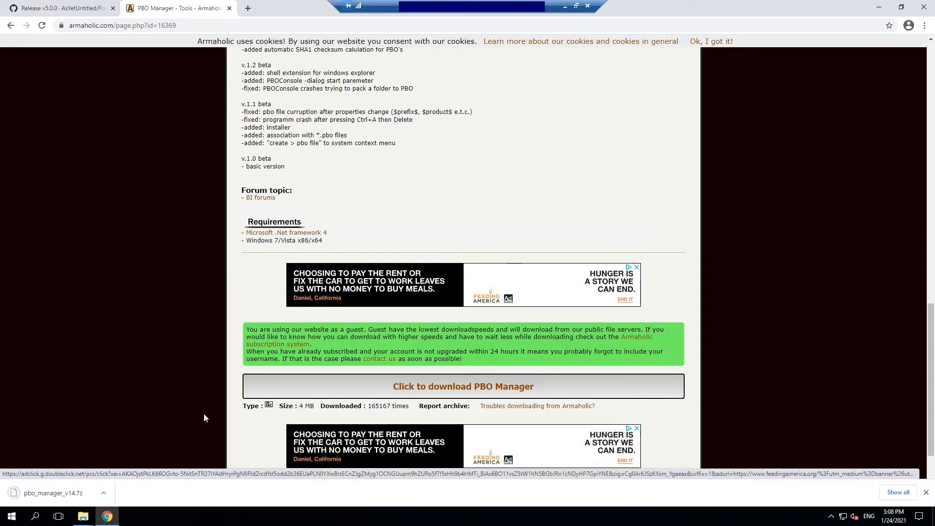
Step: Switch to the Framework-5.0.0 window in File Explorer and open the Downloads folder there
mouse_move(82, 516)
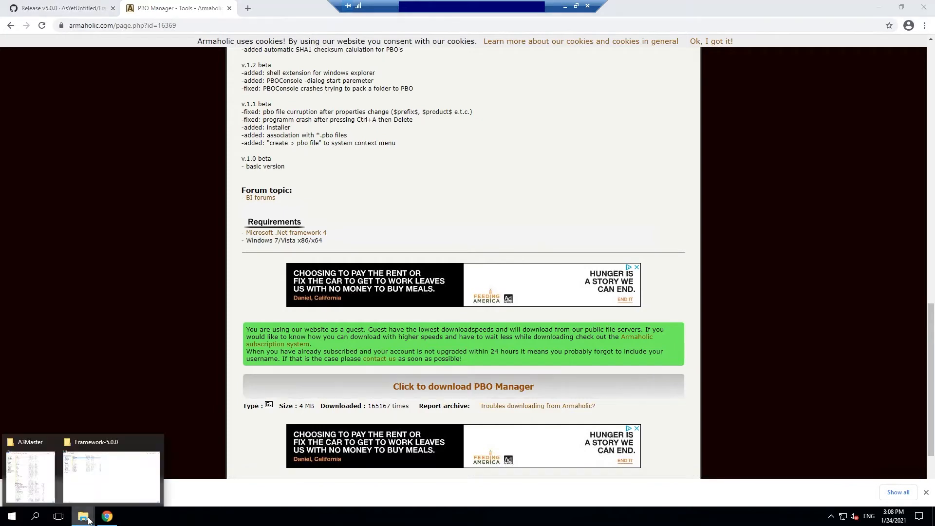
click(100, 485)
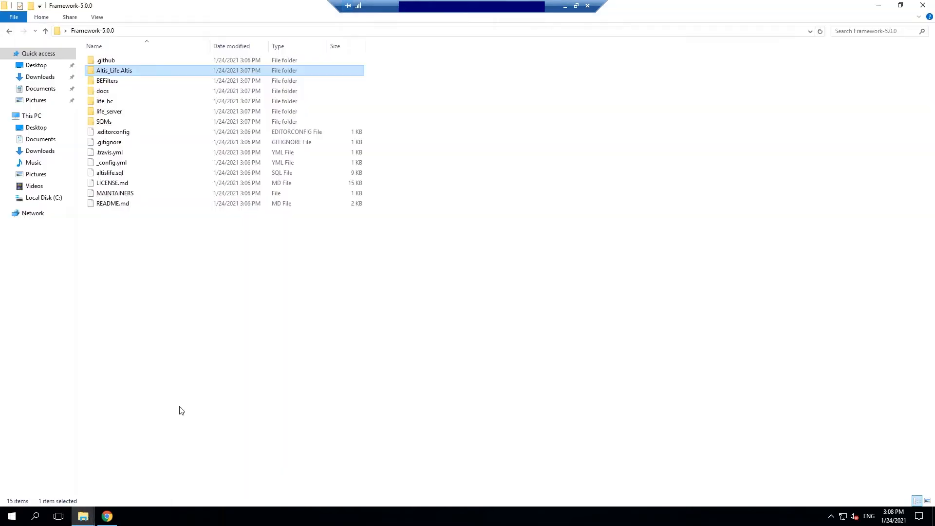
click(39, 77)
click(124, 61)
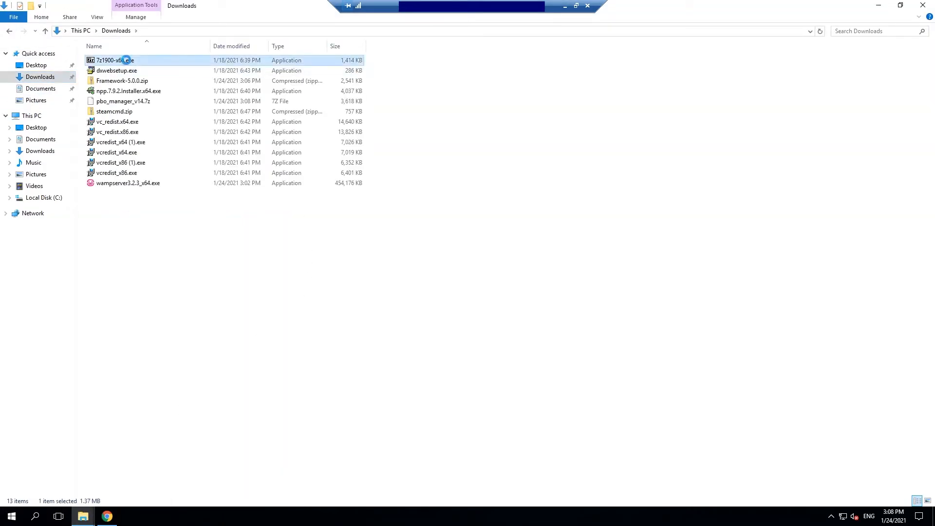
right_click(122, 55)
click(97, 227)
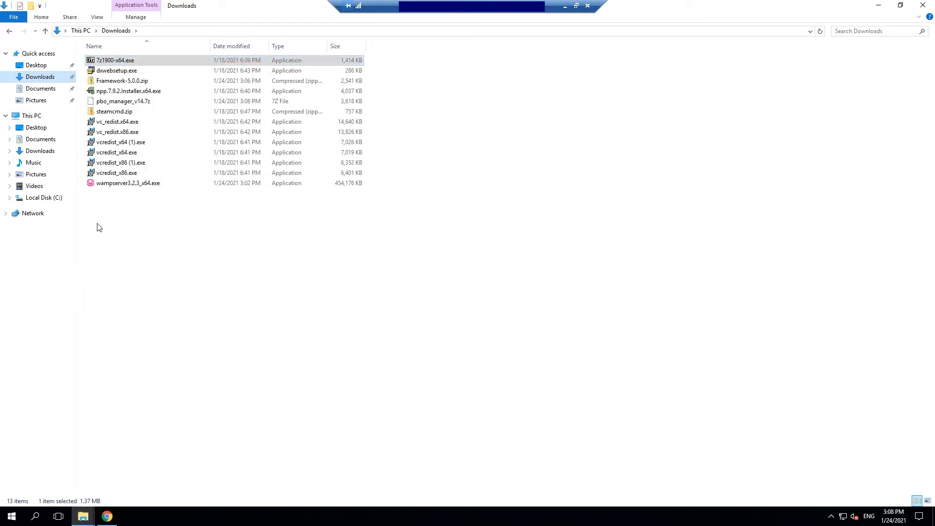
Step: Extract pbo_manager_v14.7z with 7-Zip into its own pbo_manager_v14 folder in Downloads
right_click(144, 102)
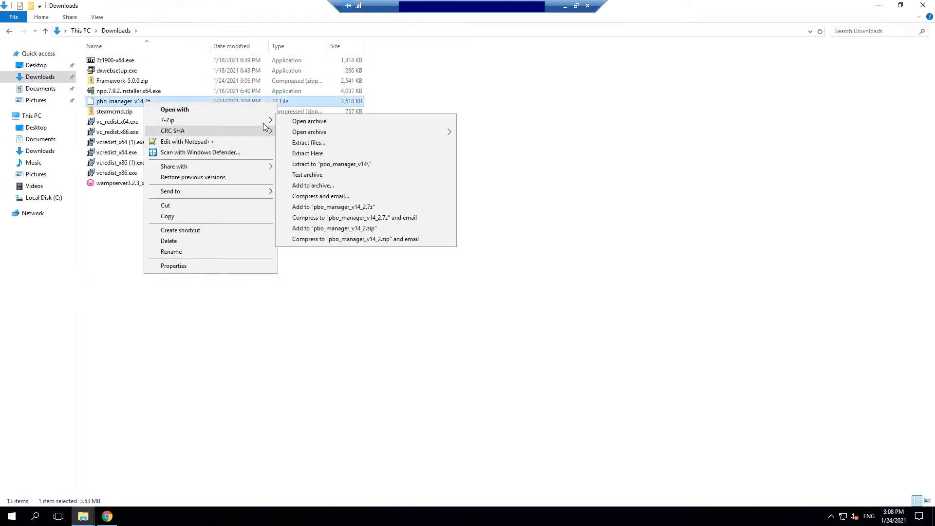
mouse_move(266, 124)
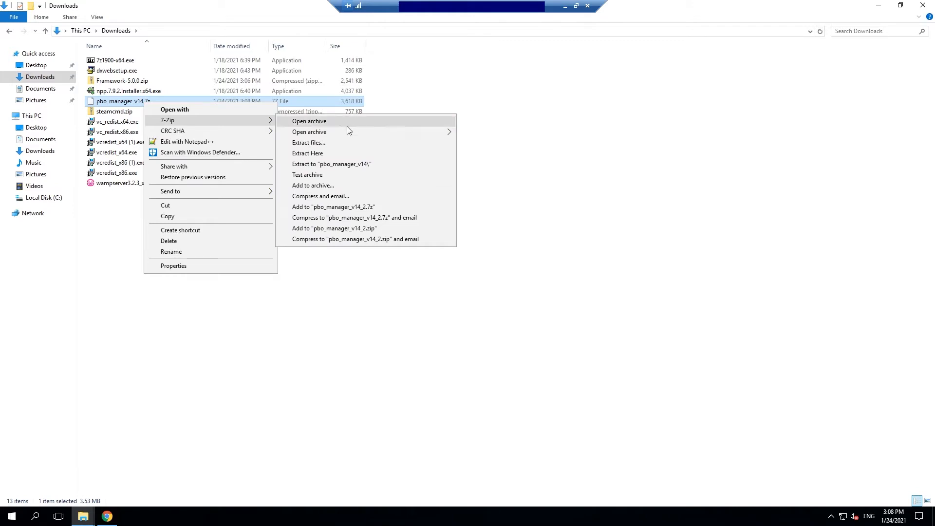
click(352, 166)
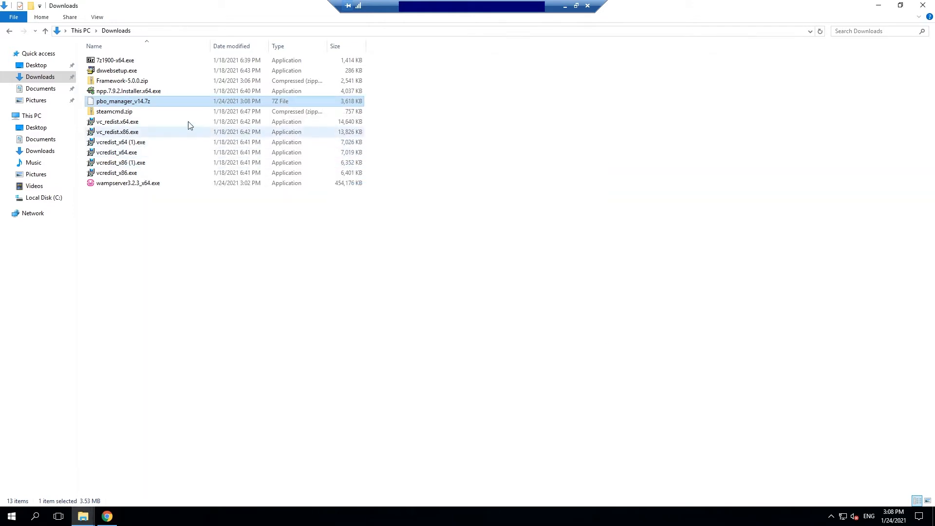
Step: Open the pbo_manager_v14 folder and extract pbom_inst_1.4_beta(x64).rar with 7-Zip into its own folder
click(127, 196)
double_click(128, 194)
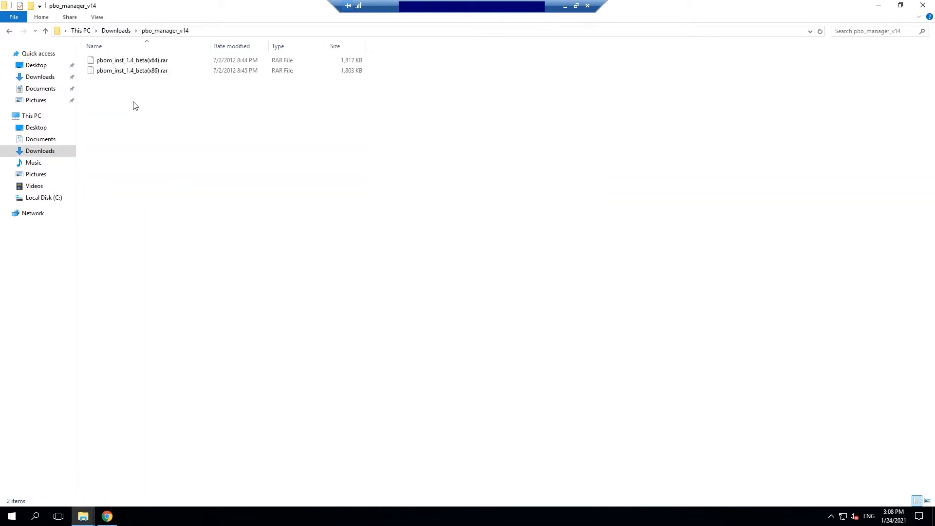
right_click(147, 64)
mouse_move(210, 82)
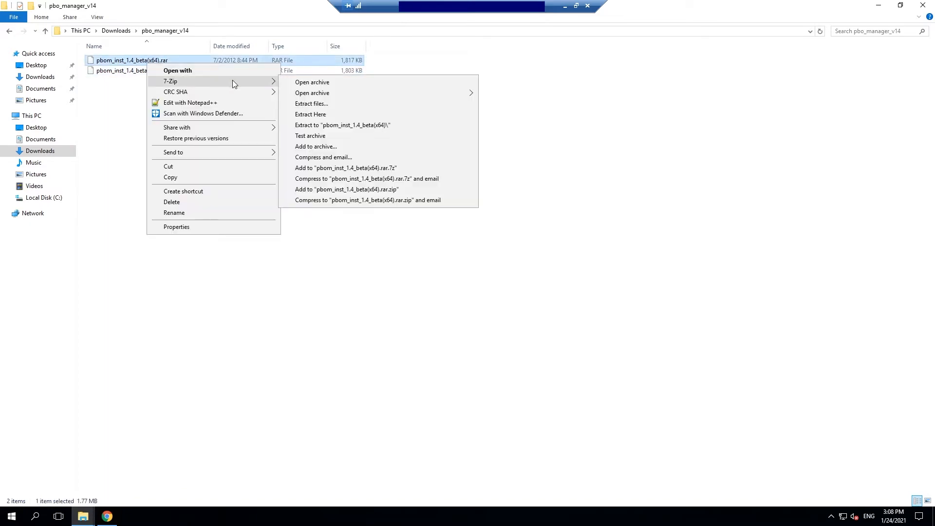
click(334, 116)
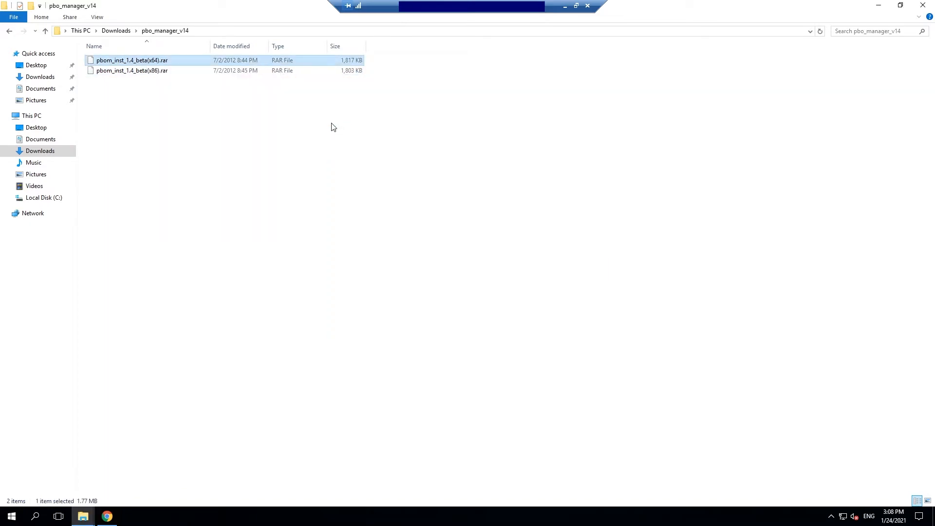
Step: Run pbom_inst_1.4_beta(x64).msi from the extracted folder and install PBO Manager v.1.4 beta with the default options
double_click(149, 61)
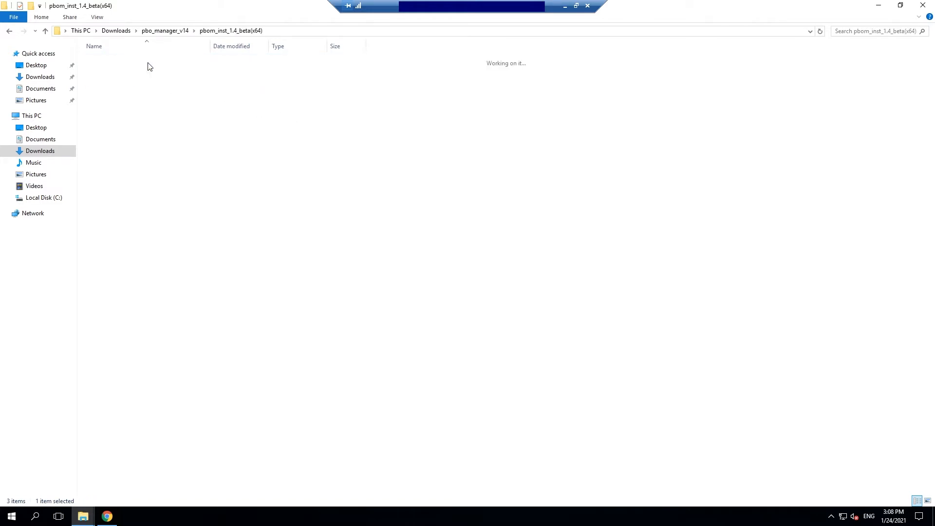
double_click(136, 61)
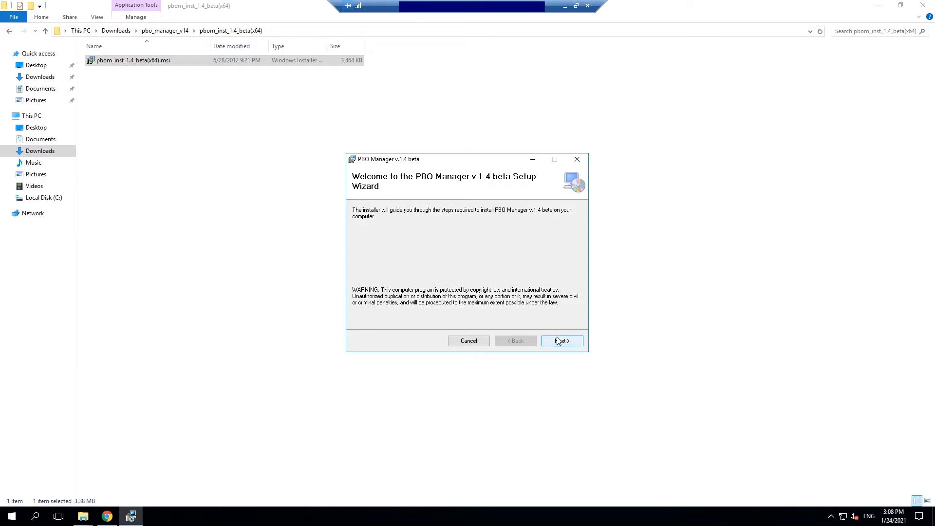
click(559, 340)
click(562, 340)
click(564, 341)
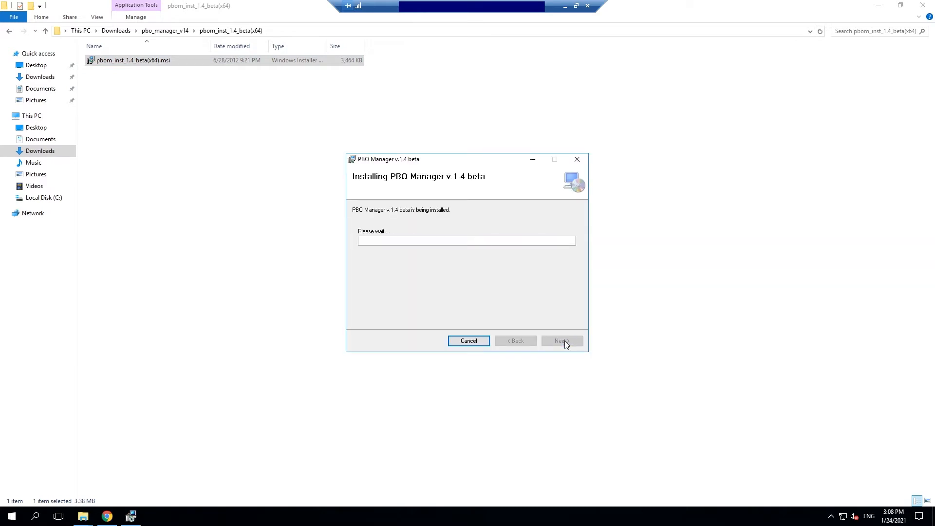
click(564, 340)
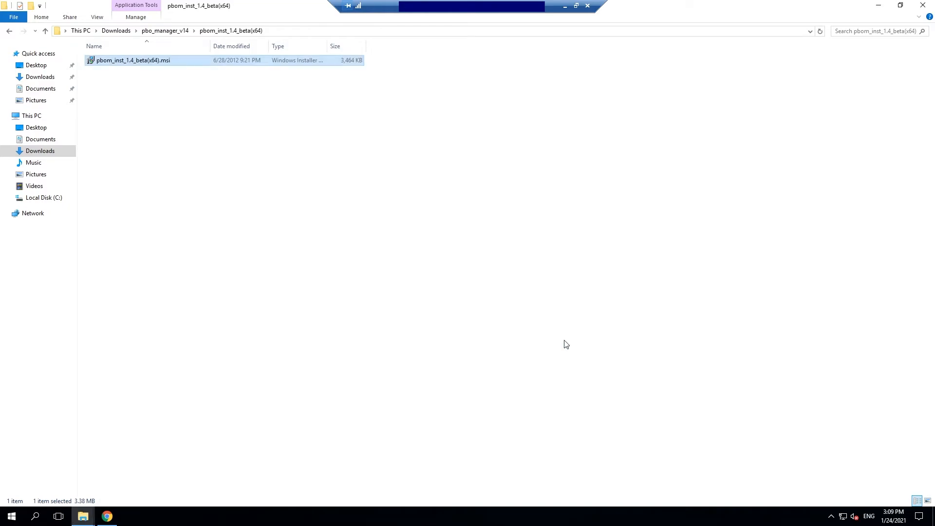
Step: Close the installer's folder, minimize Google Chrome, and open the desktop's Framework-5.0.0 folder snapped beside the A3Master window
click(923, 5)
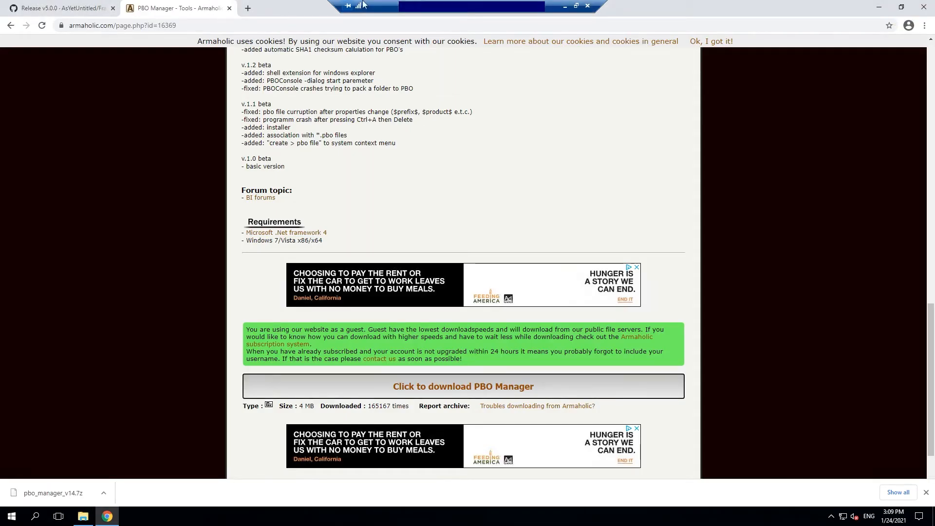
click(879, 7)
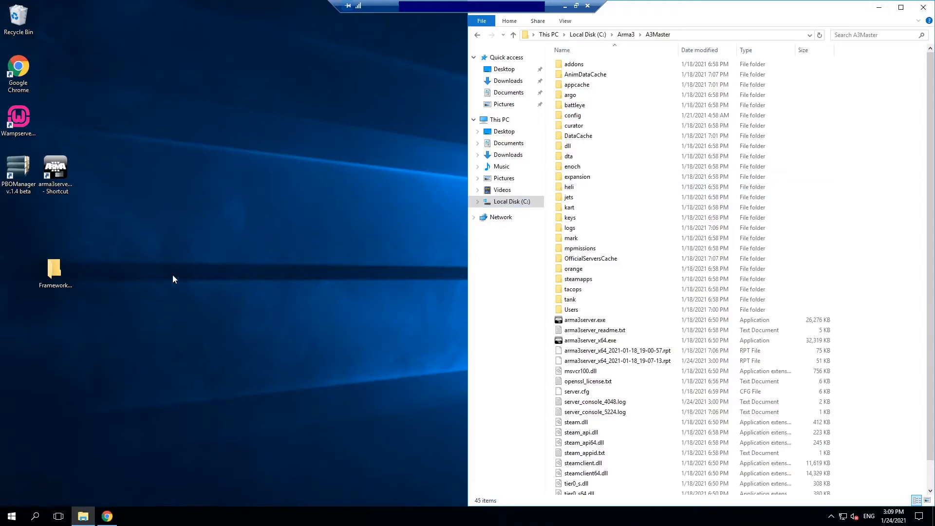
double_click(52, 273)
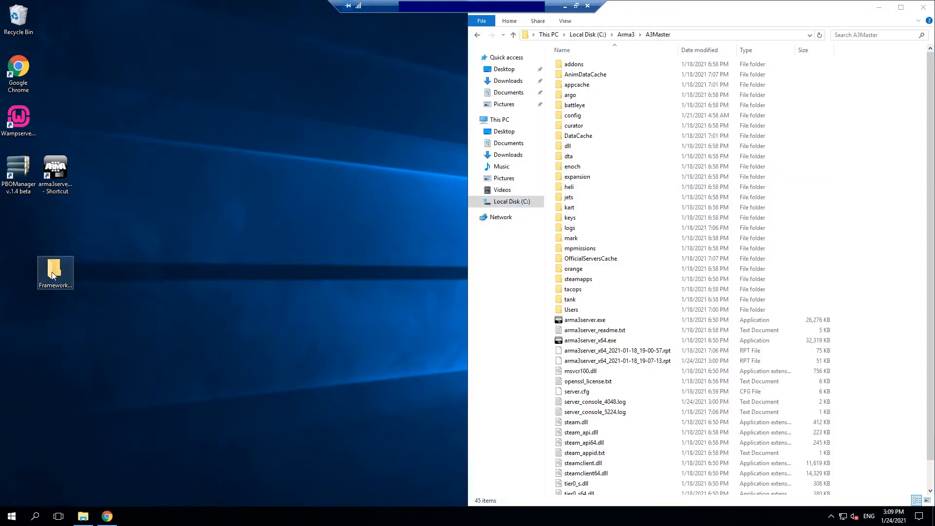
drag(667, 55, 1, 146)
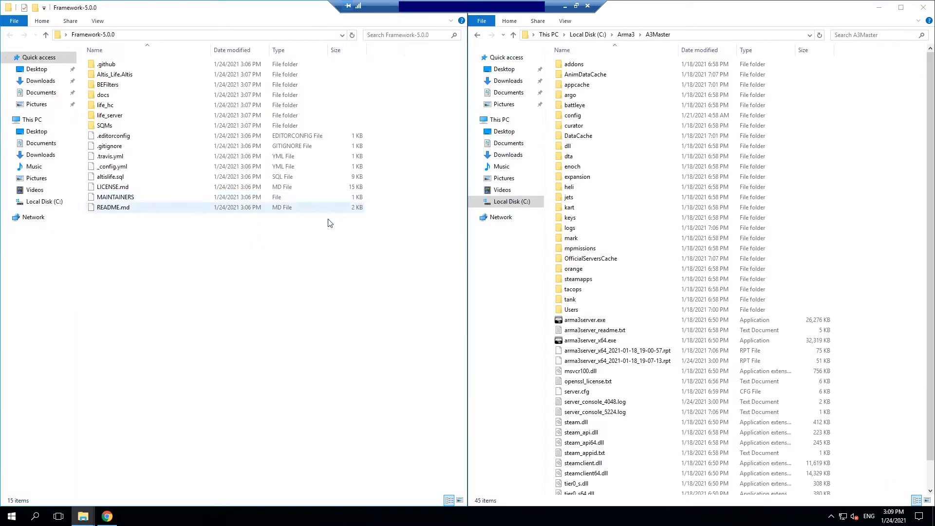
Step: Open A3Master's mpmissions folder and pack the framework's Altis_Life.Altis folder into Altis_Life.Altis.pbo with PBO Manager
double_click(581, 248)
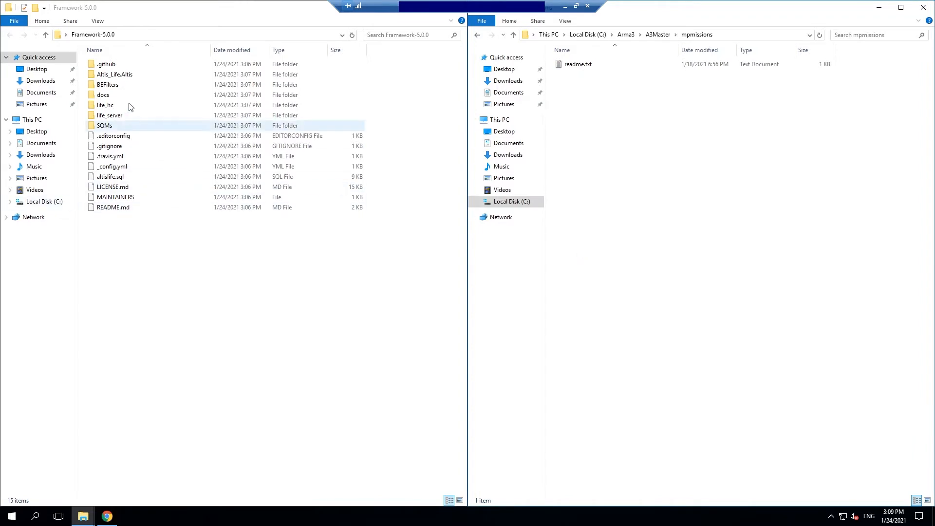
click(122, 77)
right_click(122, 78)
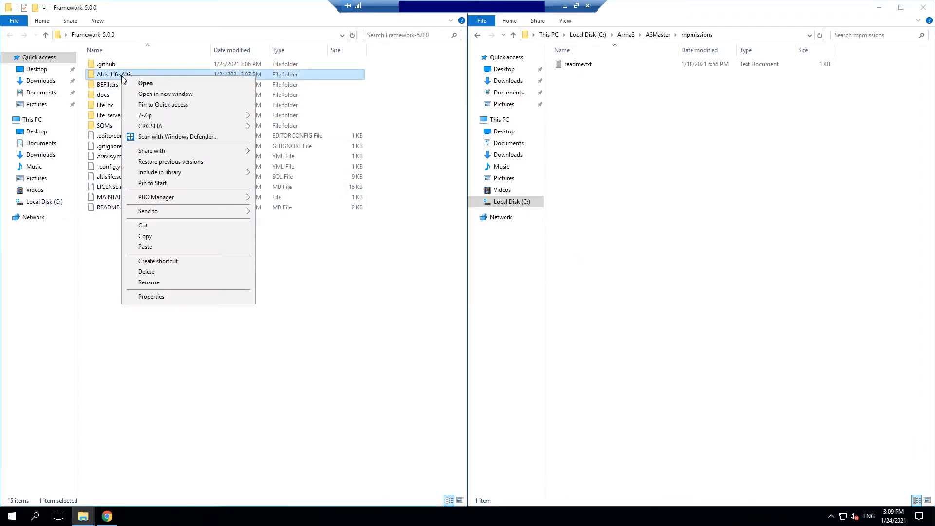
mouse_move(238, 199)
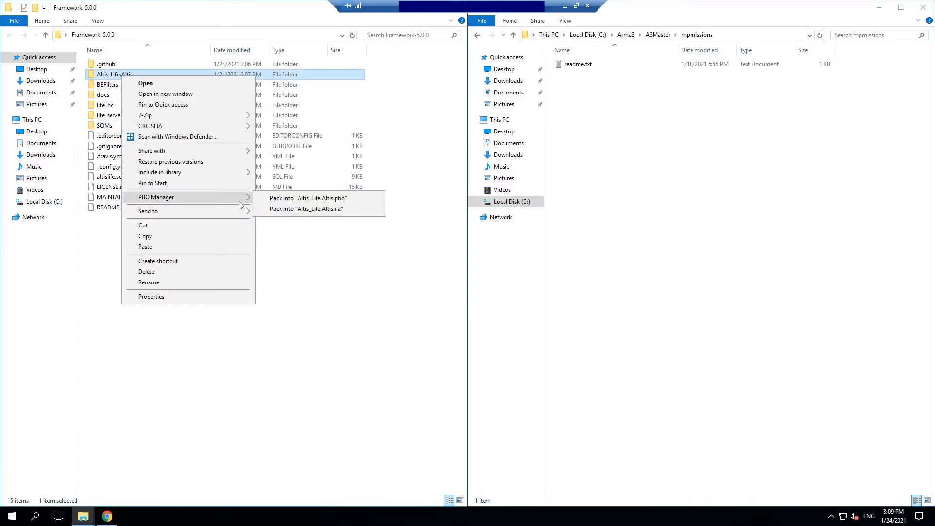
click(349, 197)
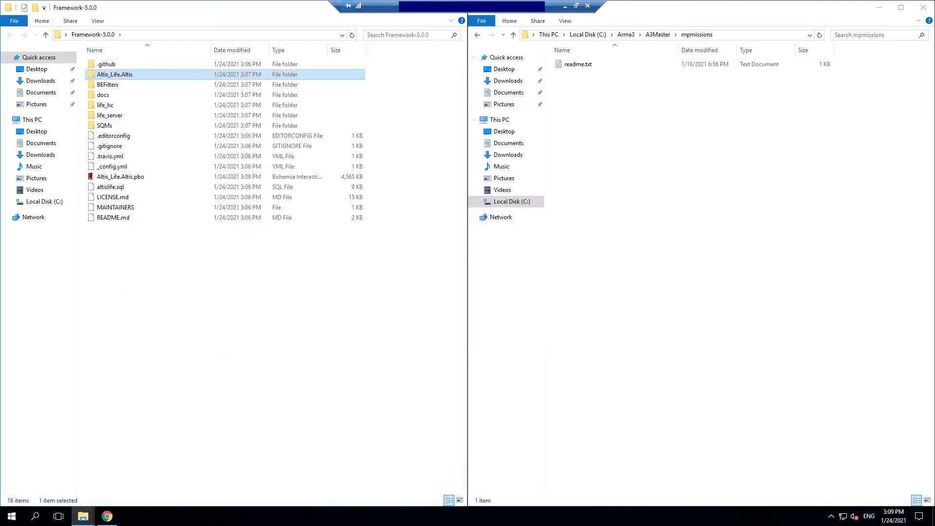
click(477, 35)
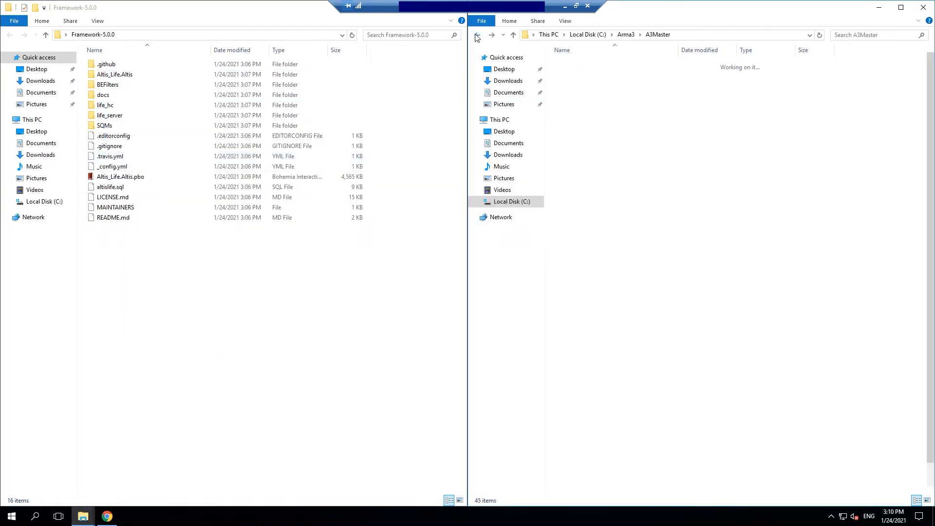
right_click(872, 207)
mouse_move(858, 322)
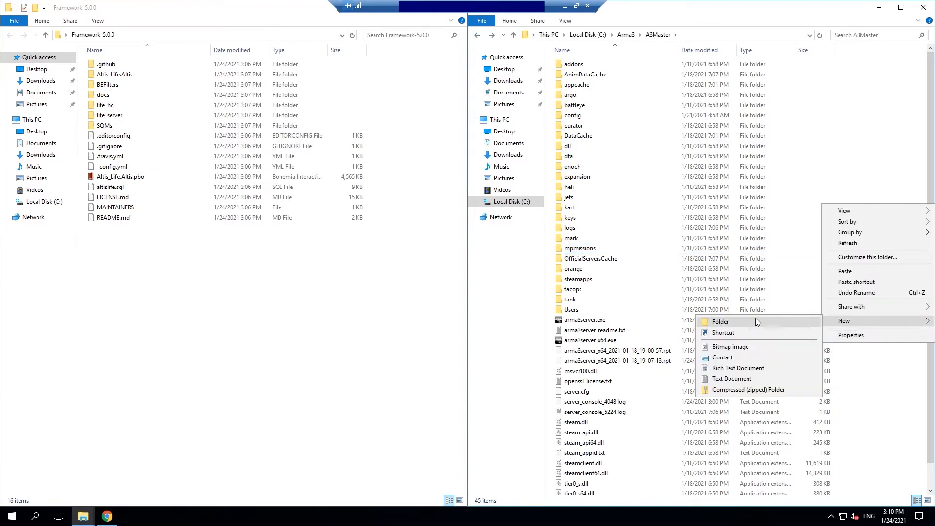
click(756, 321)
text(@li)
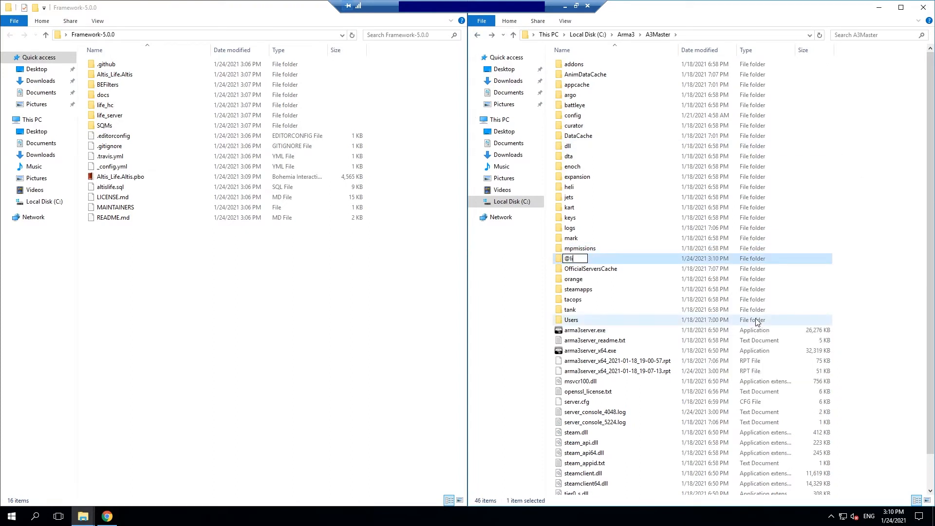
text(fe_server)
key(Return)
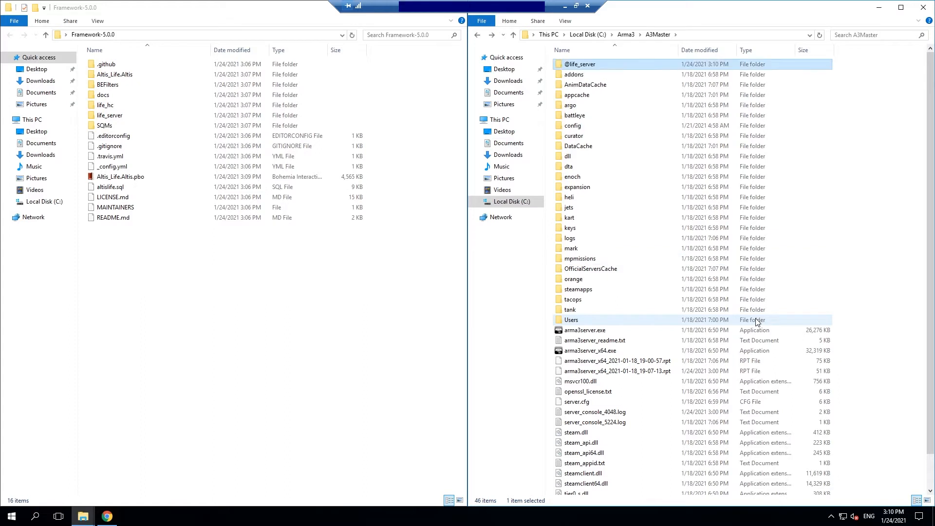
double_click(604, 65)
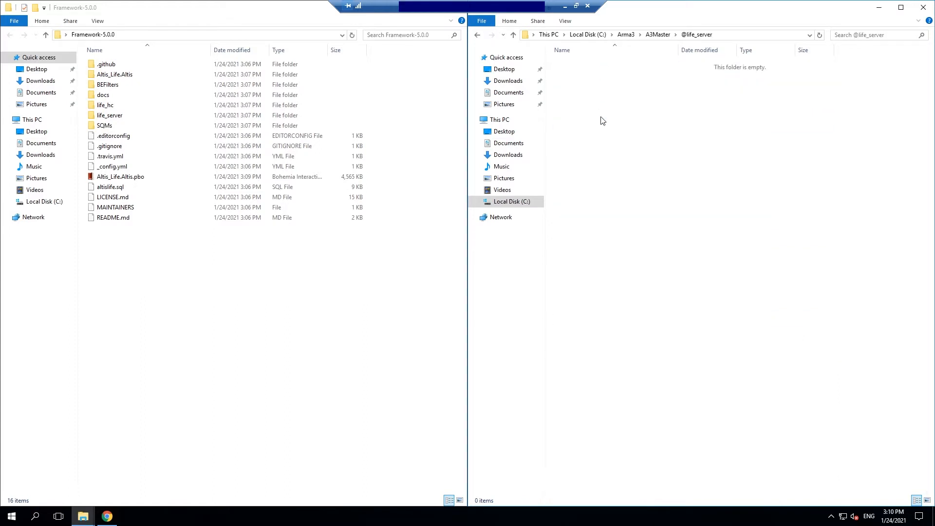
right_click(602, 118)
mouse_move(682, 235)
click(734, 237)
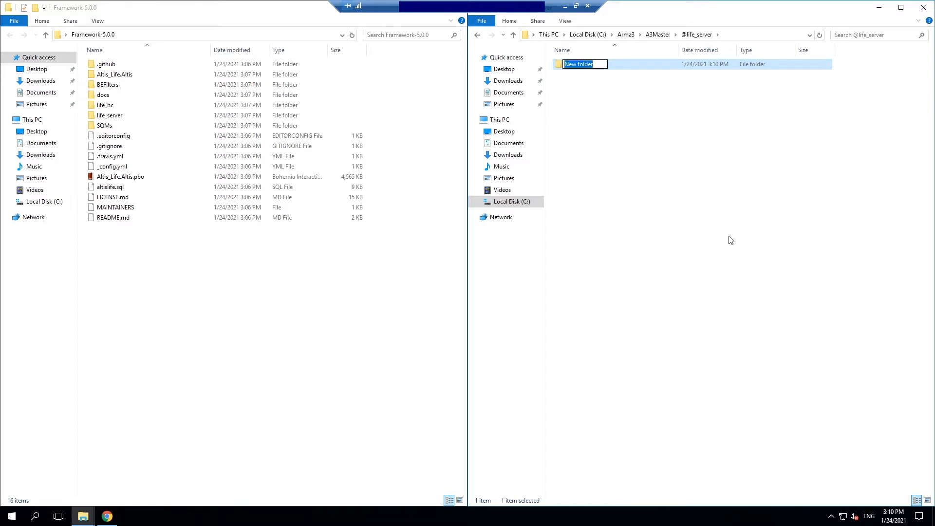
text(Addons)
key(Return)
double_click(569, 67)
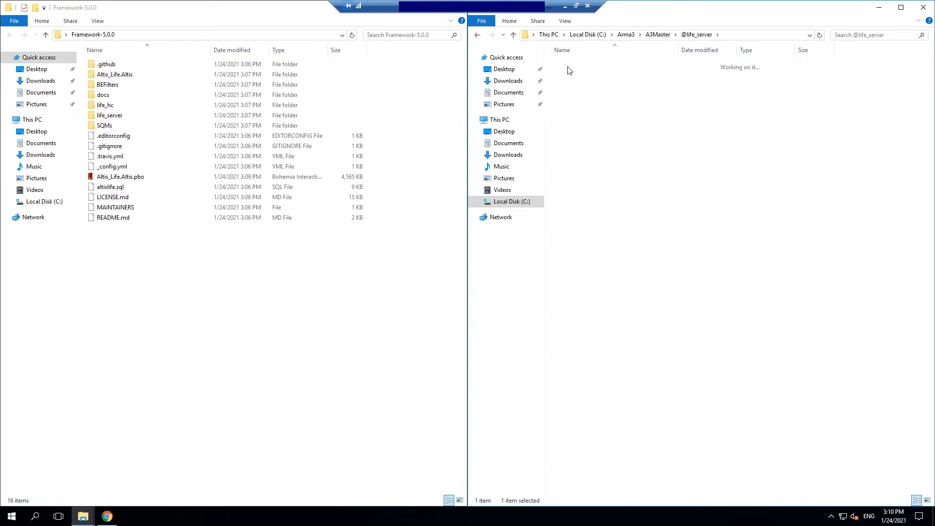
click(111, 117)
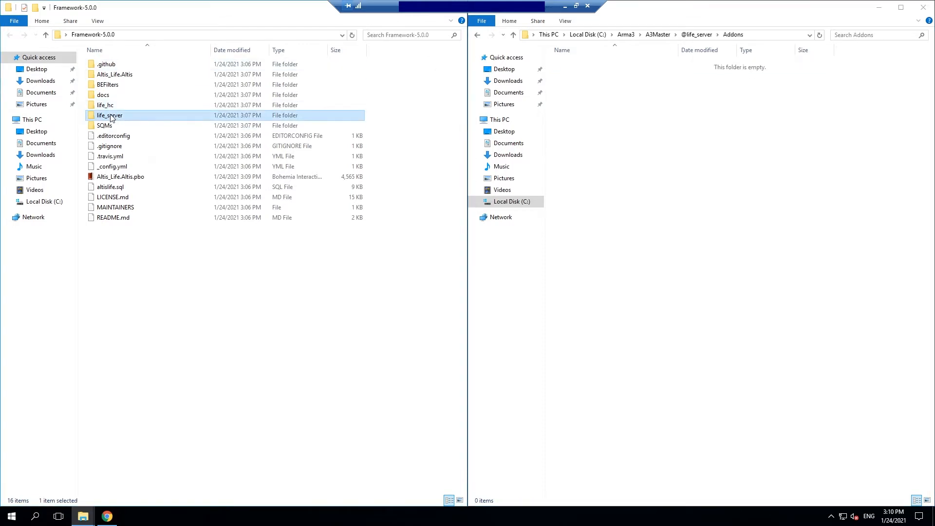
right_click(109, 118)
click(133, 274)
click(640, 168)
right_click(640, 169)
click(665, 235)
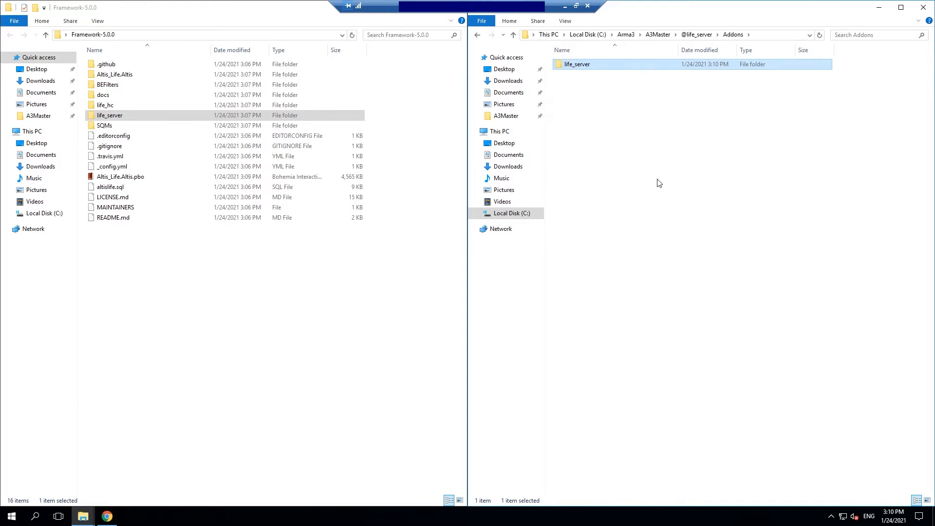
Step: Pack the copied life_server folder in Addons into life_server.pbo with PBO Manager
right_click(578, 70)
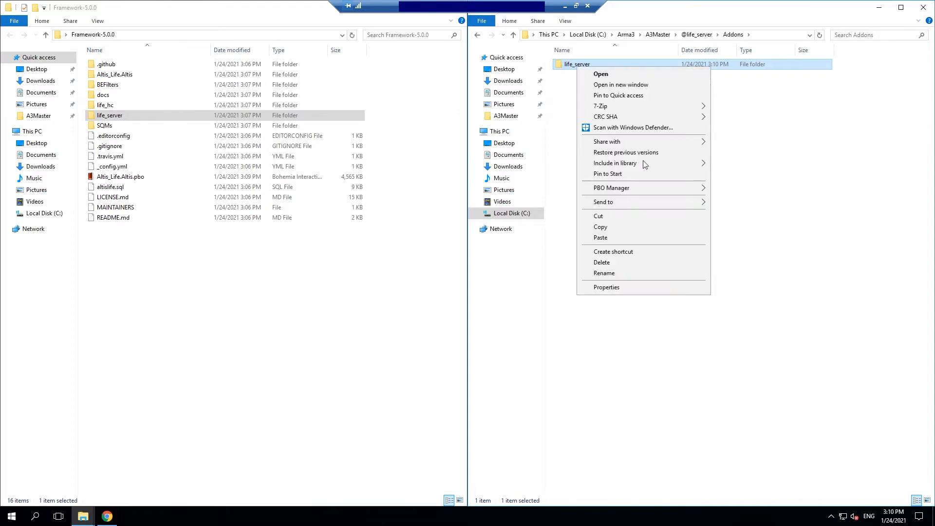
mouse_move(694, 191)
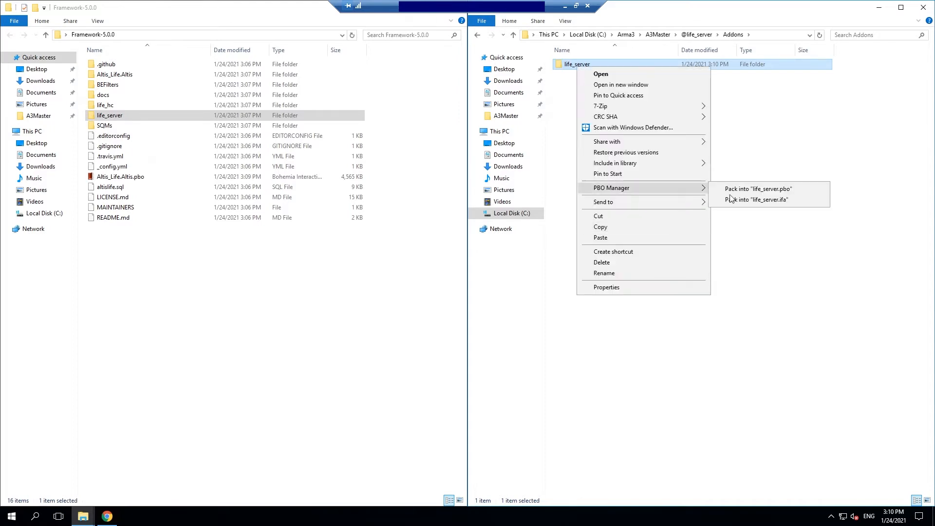
click(783, 189)
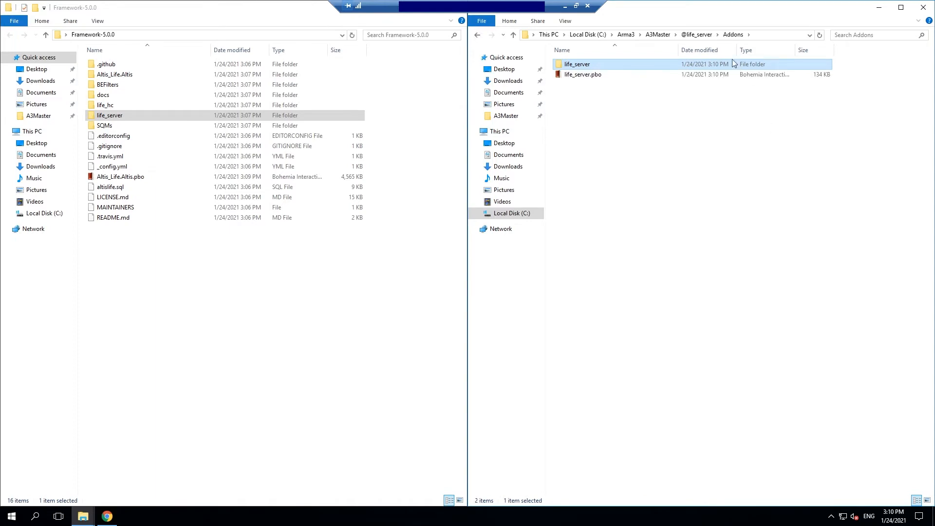
Step: Copy the Altis_Life.Altis folder and Altis_Life.Altis.pbo from Framework-5.0.0 into A3Master's mpmissions folder
click(696, 34)
click(658, 34)
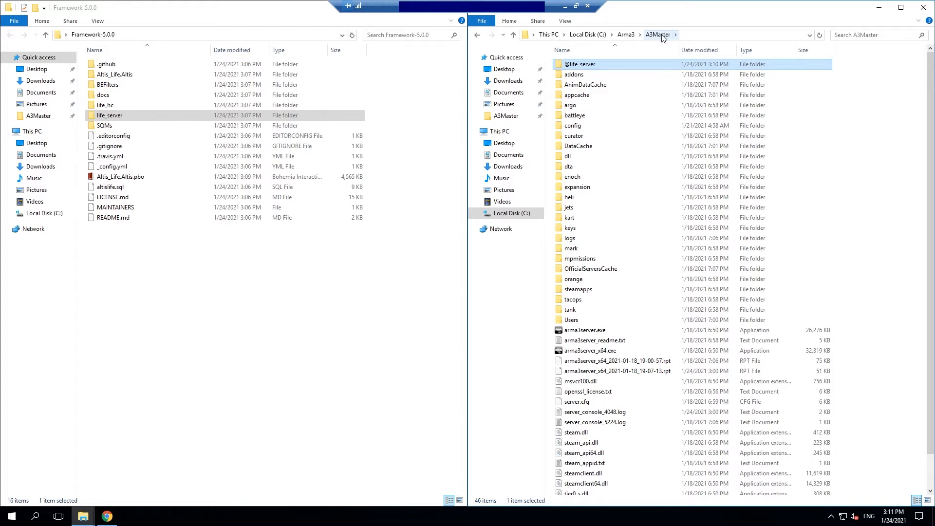
click(581, 262)
double_click(582, 262)
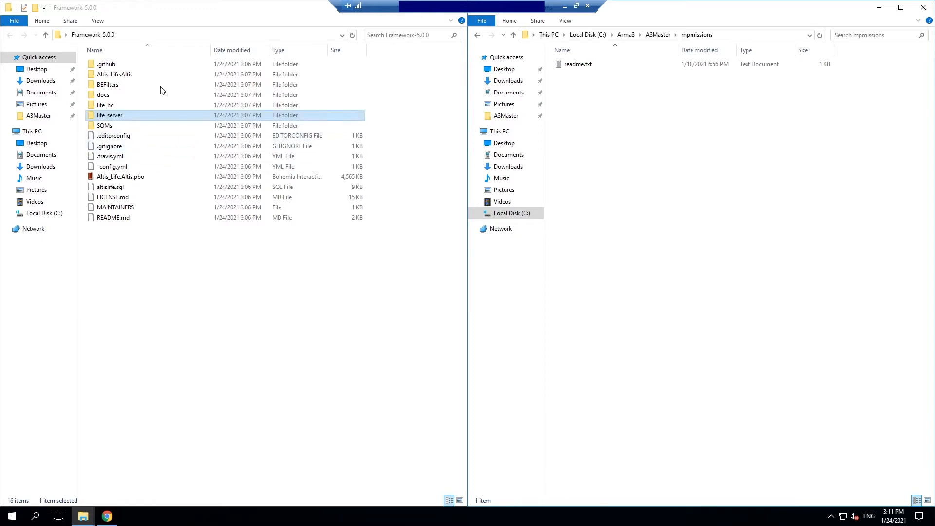
click(136, 177)
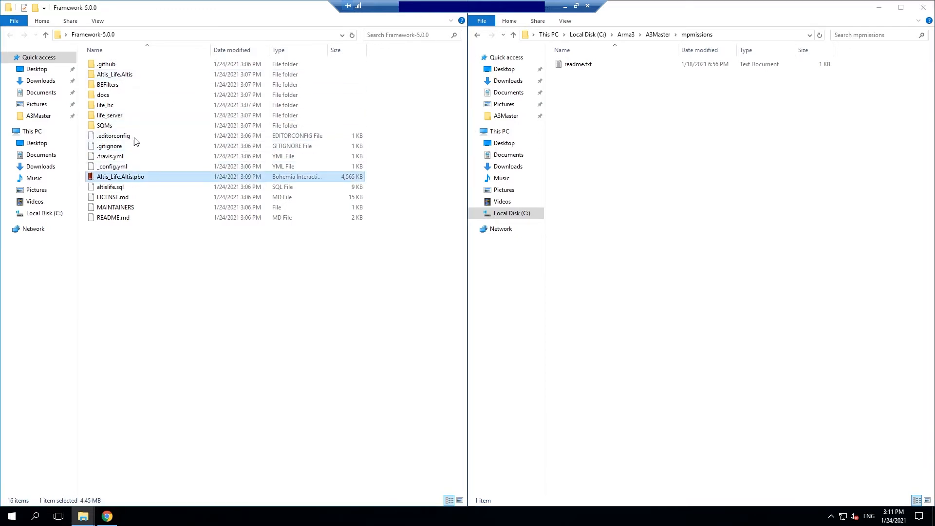
ctrl+click(123, 78)
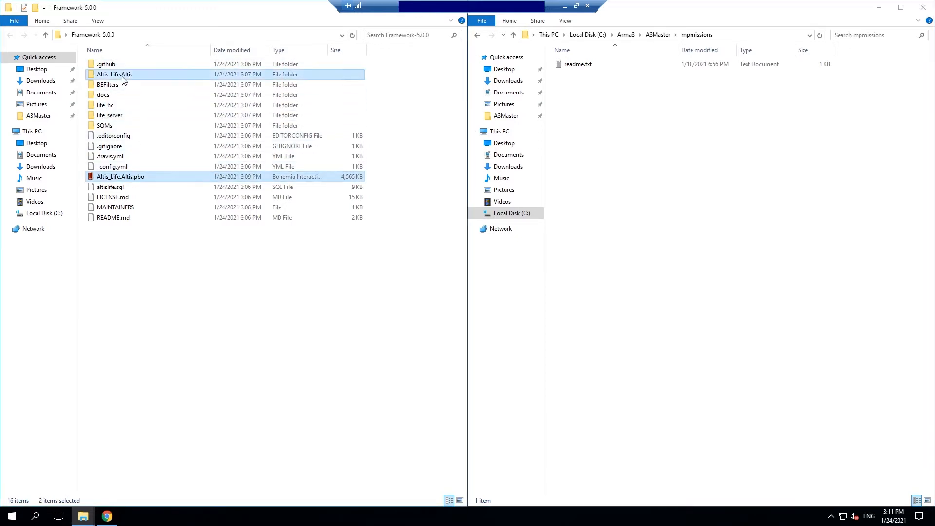
right_click(122, 76)
click(155, 192)
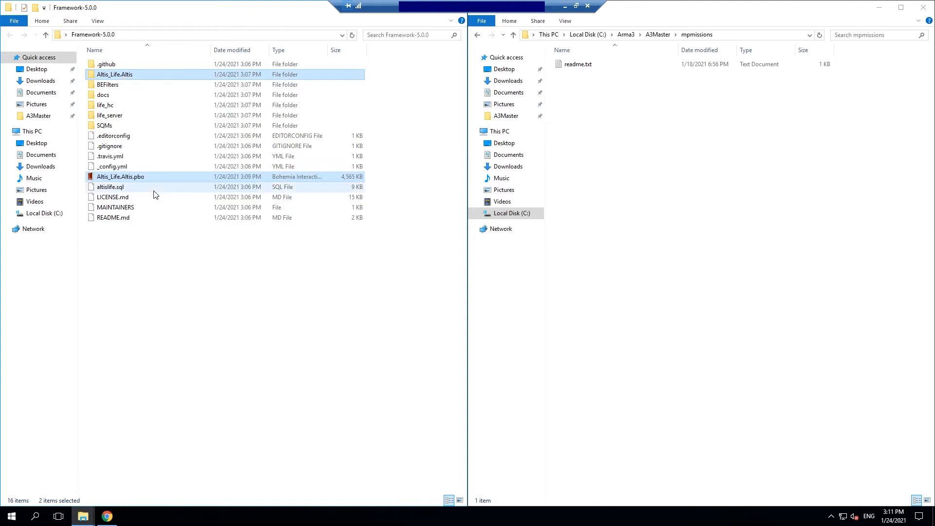
right_click(632, 188)
click(670, 253)
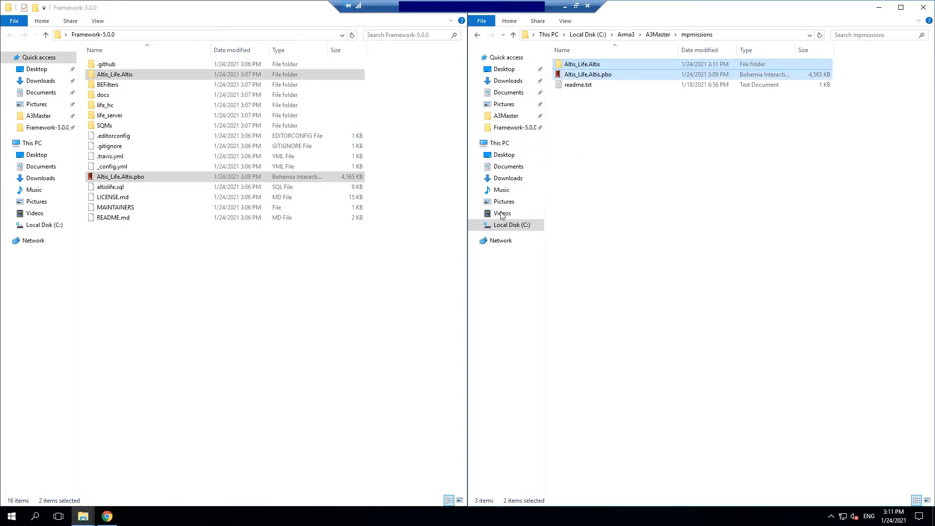
Step: Clear the selection in Framework-5.0.0, minimize that window, and switch to Google Chrome
click(215, 273)
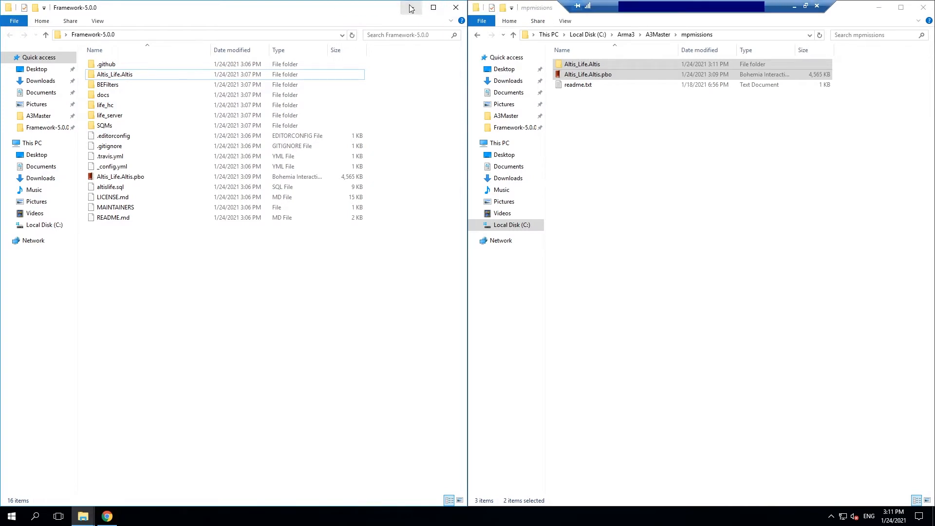
click(411, 7)
click(107, 516)
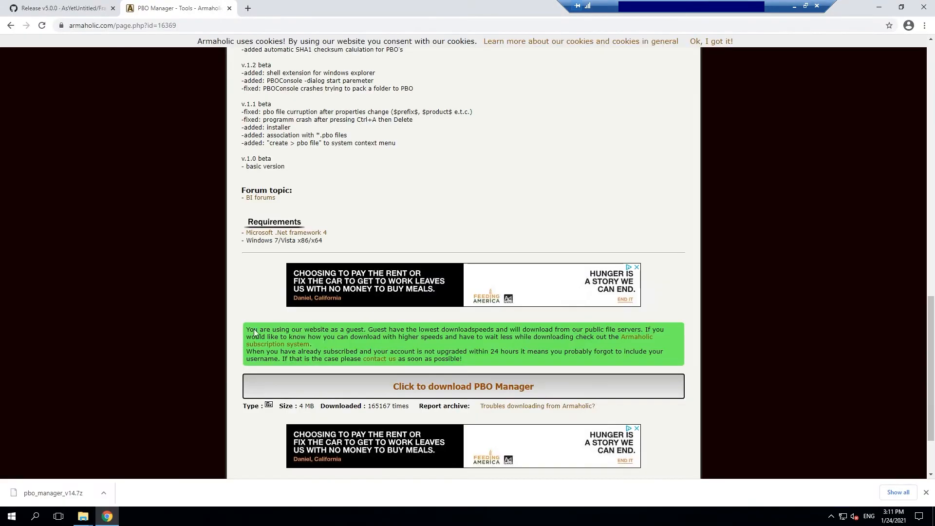
Step: Replace the PBO Manager page with a new browser tab and search Google for "arma 3 extdb3"
click(212, 25)
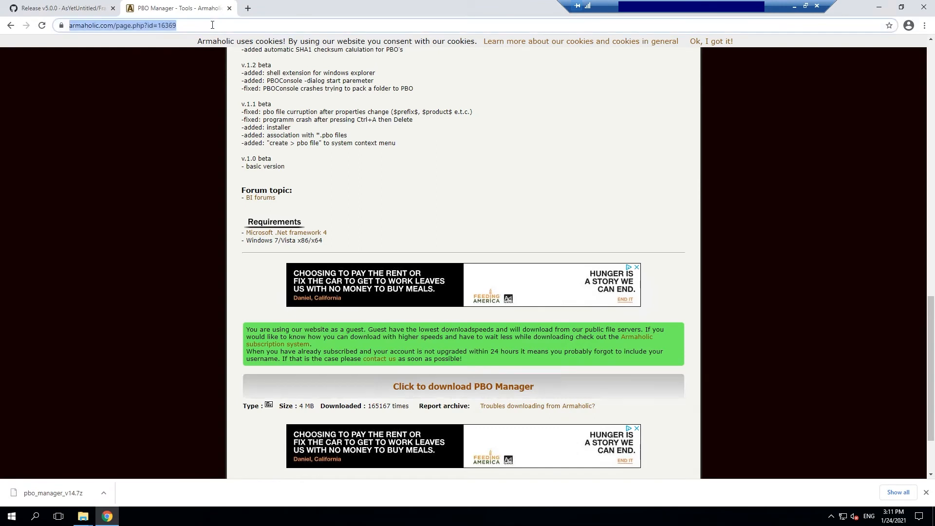
click(248, 8)
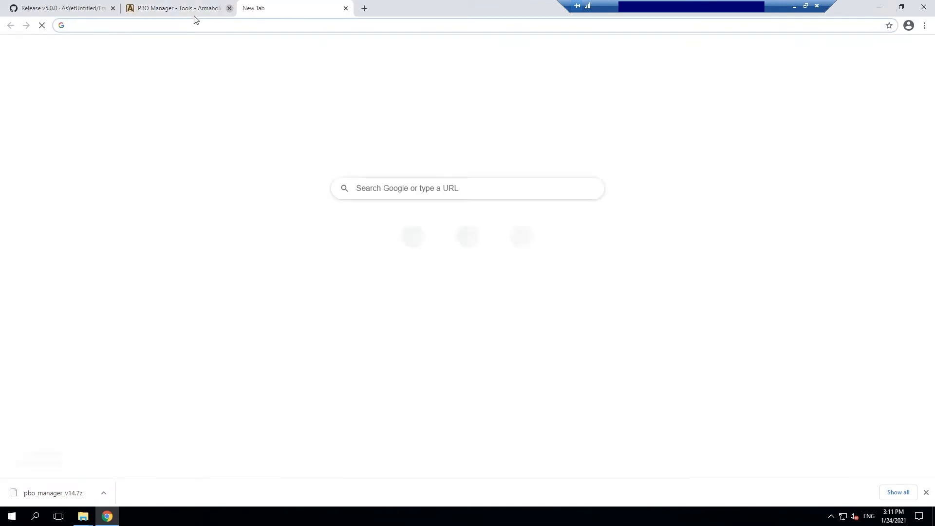
click(226, 8)
click(374, 193)
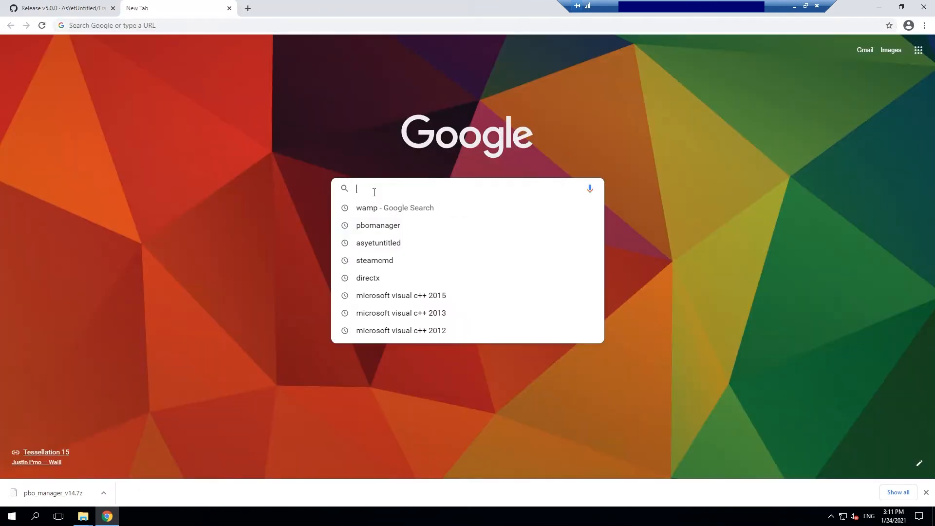
text(arma 3 ext)
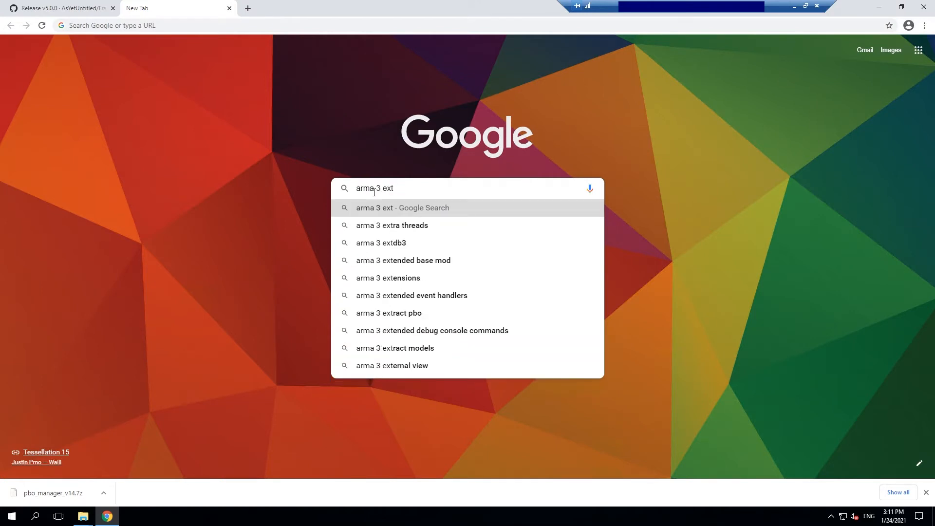
text(bd)
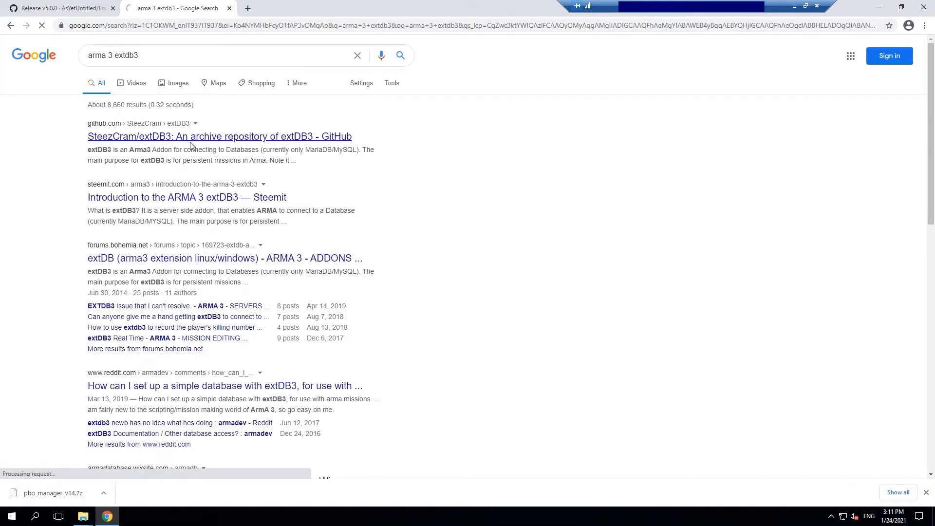
click(191, 139)
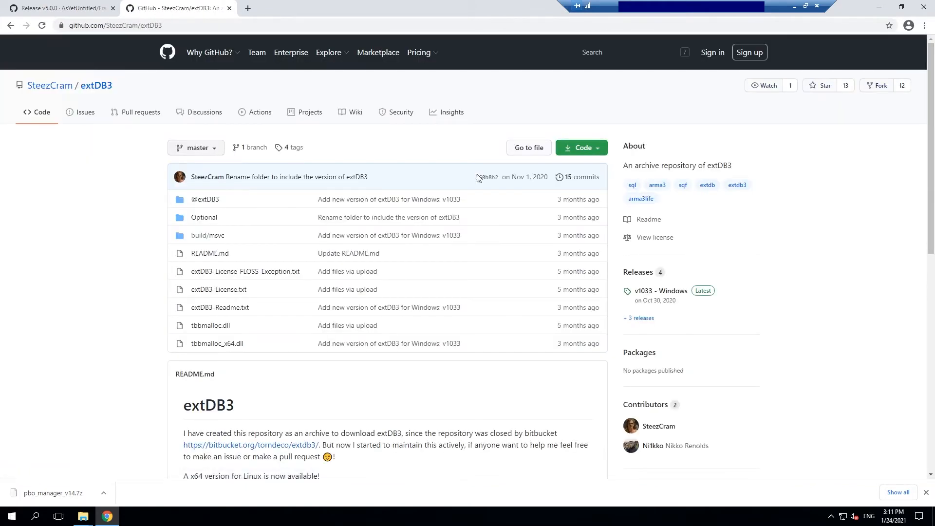
click(667, 292)
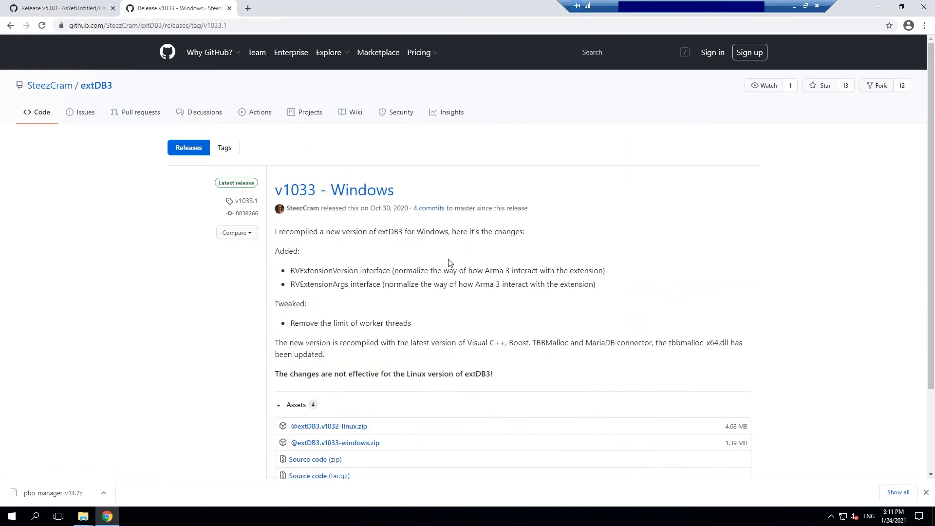
scroll(449, 263, down, 1)
click(359, 398)
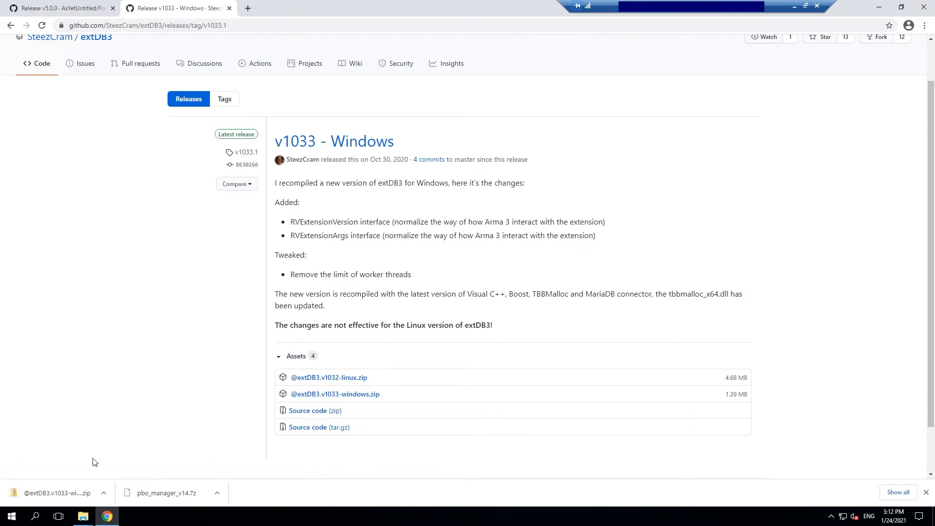
click(57, 493)
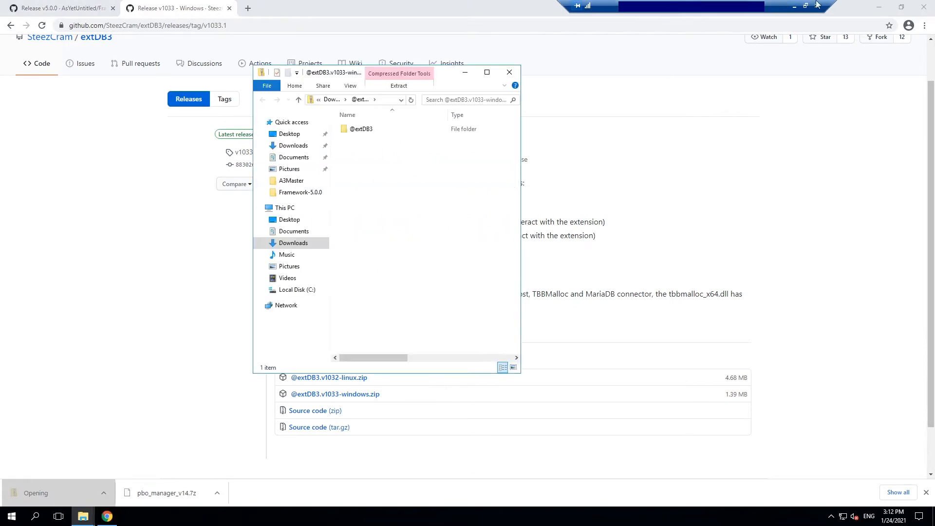
click(878, 6)
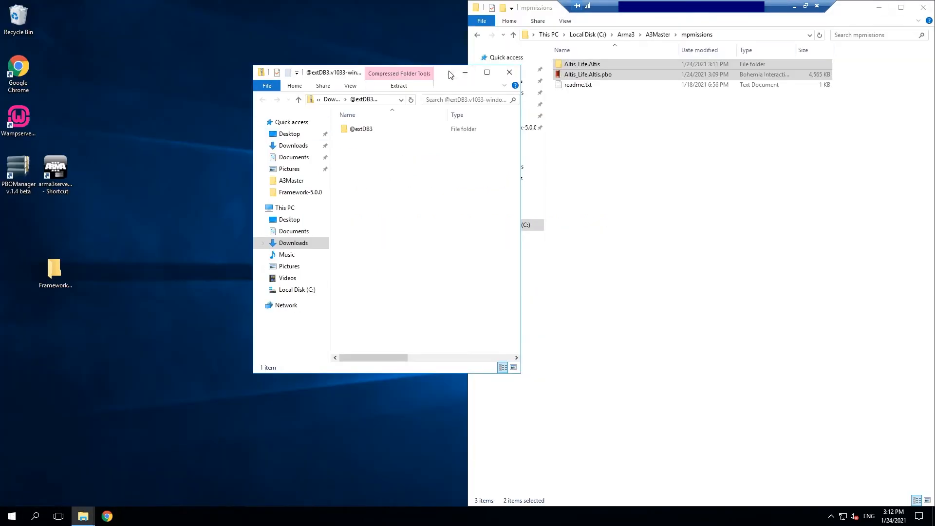
drag(449, 74, 344, 62)
click(657, 34)
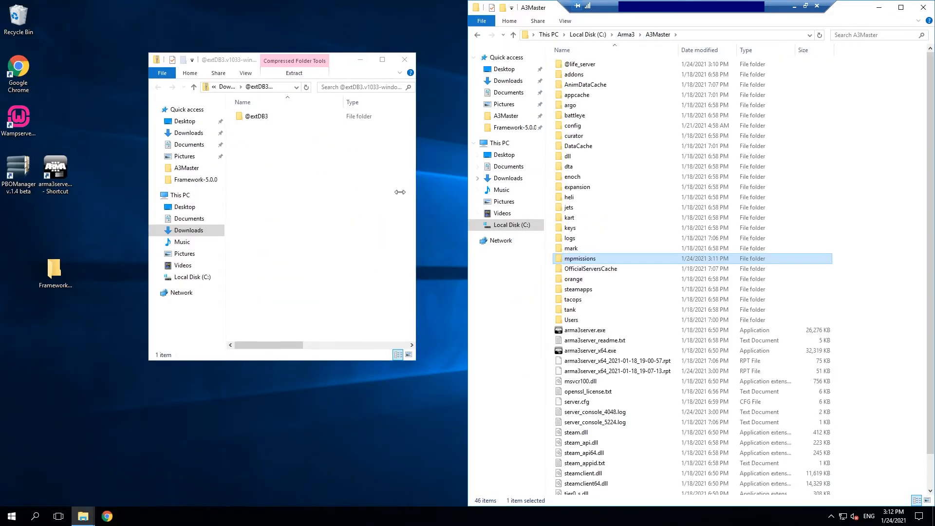
drag(265, 117, 883, 219)
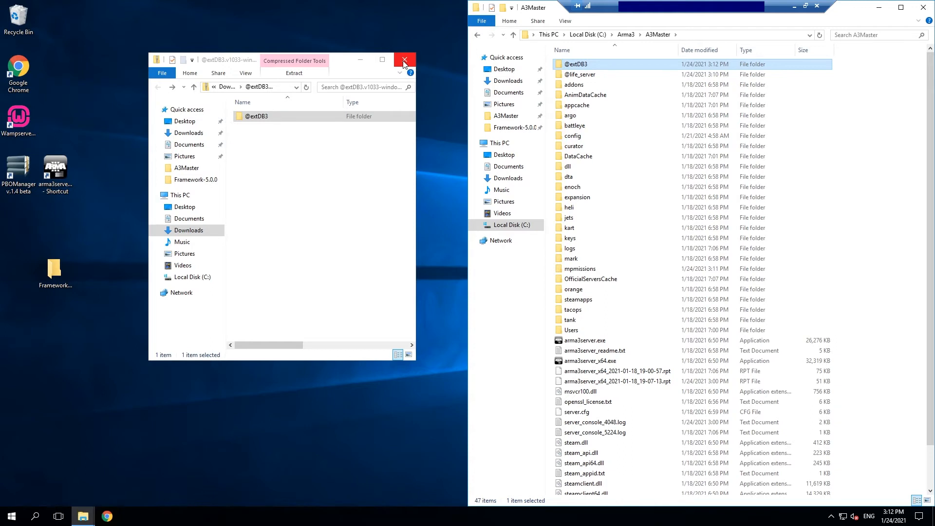
click(403, 60)
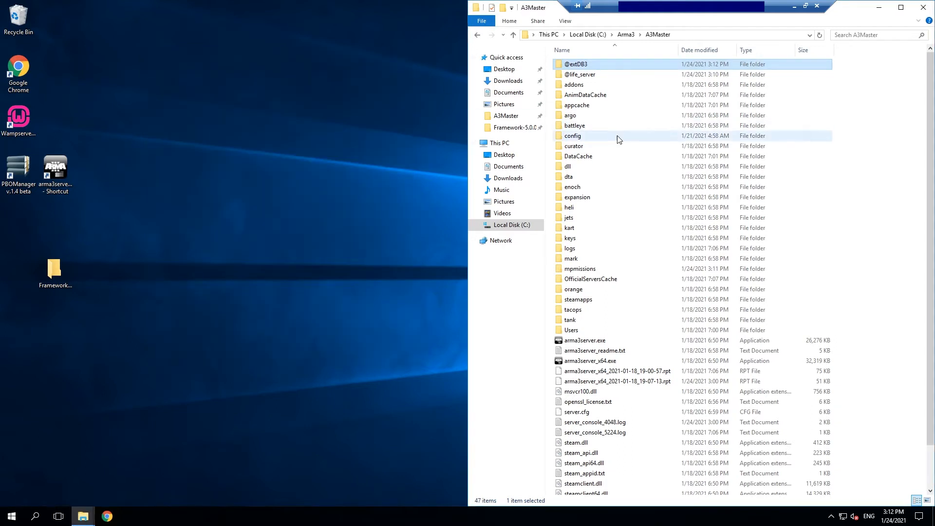
double_click(583, 69)
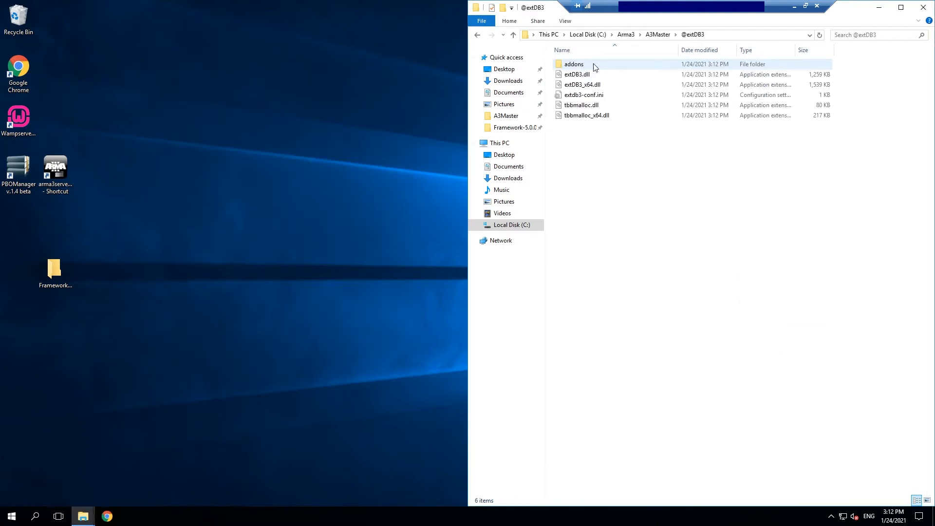
drag(610, 141, 583, 106)
right_click(583, 106)
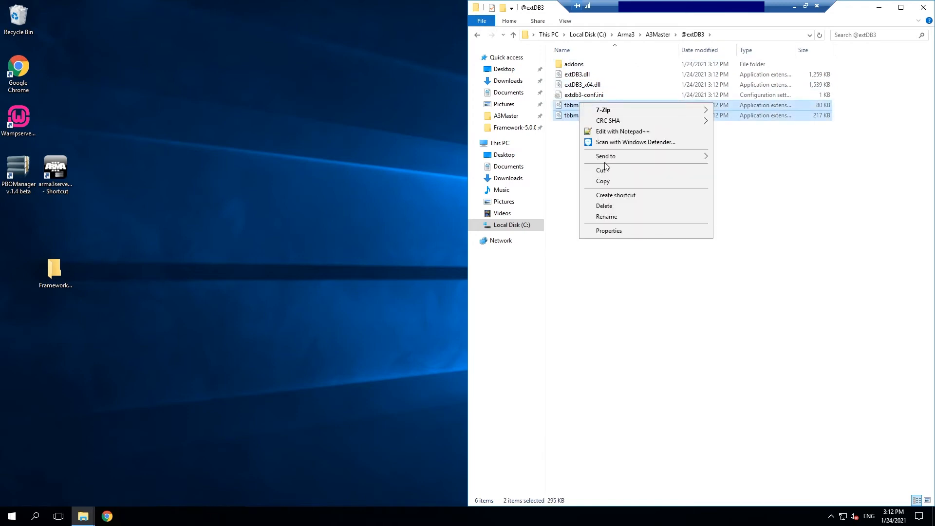
click(601, 168)
click(478, 35)
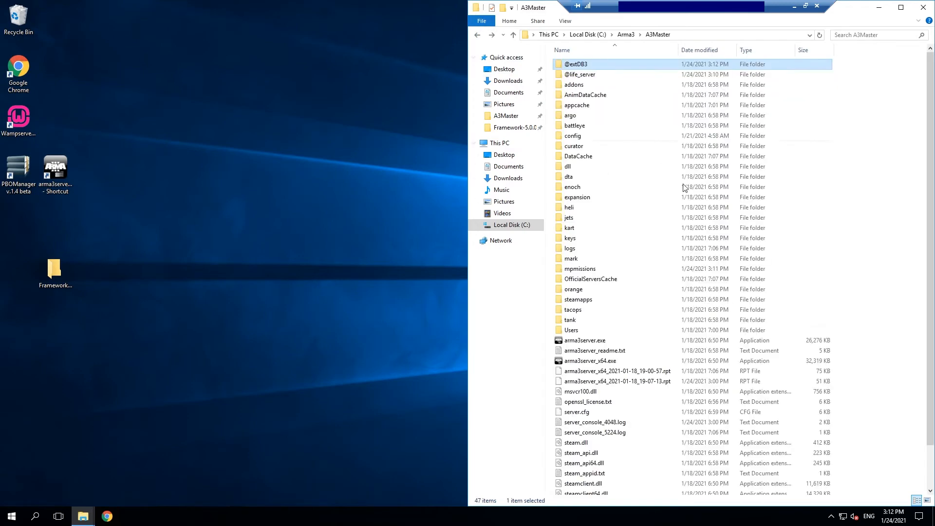
right_click(885, 251)
click(887, 316)
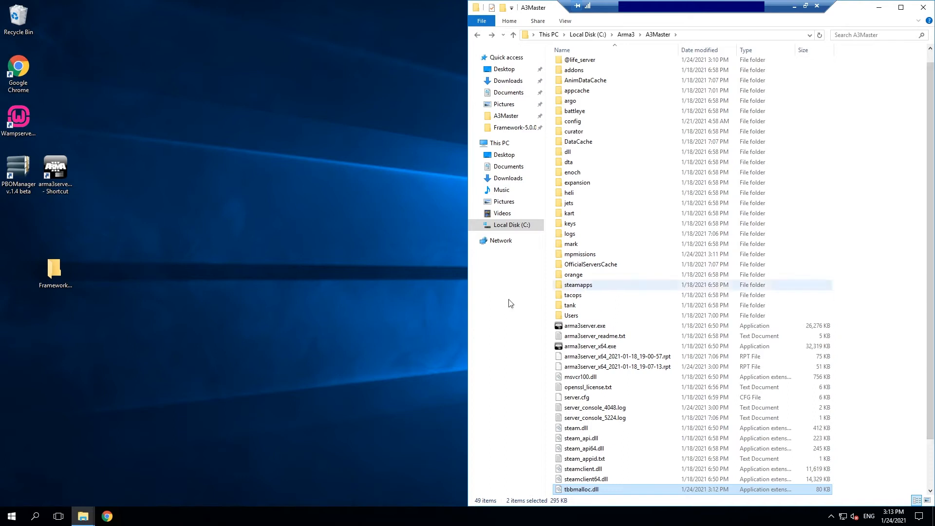
Step: Open phpMyAdmin 5.0.2 from the running WampServer
click(830, 516)
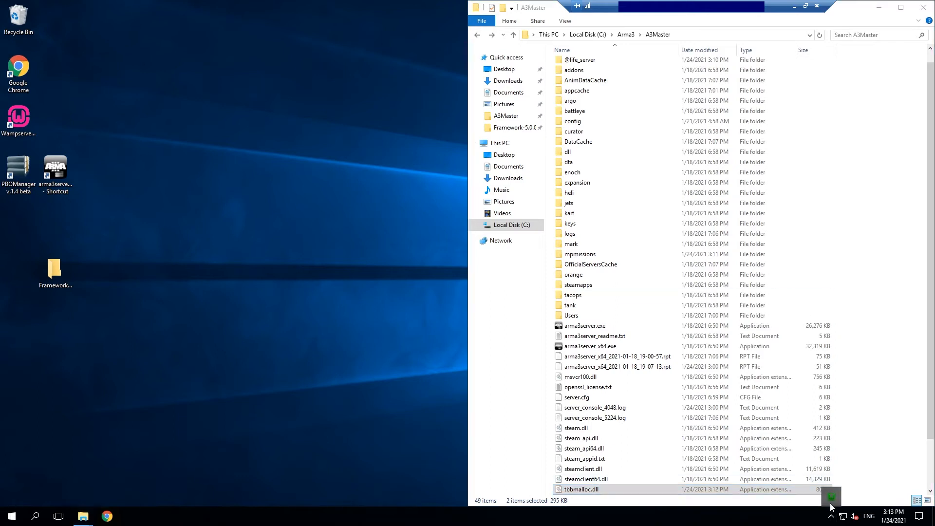
click(831, 501)
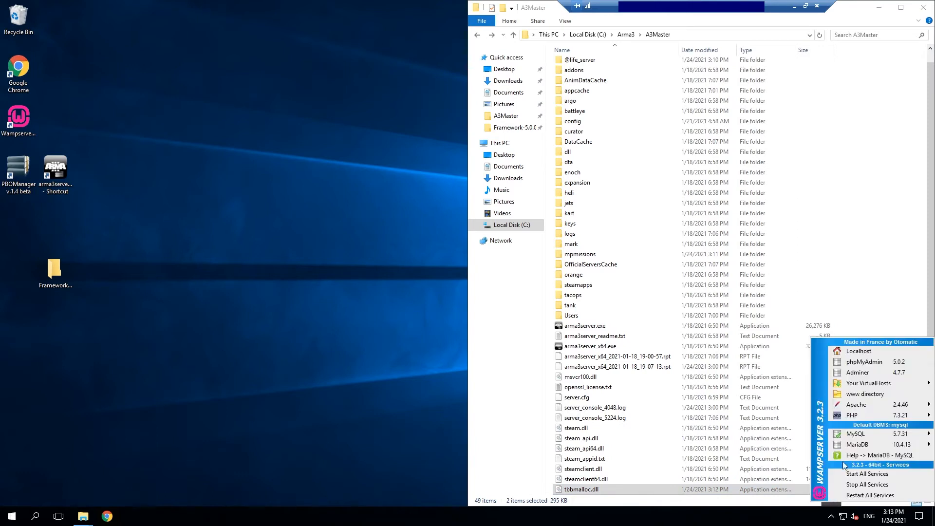
click(858, 366)
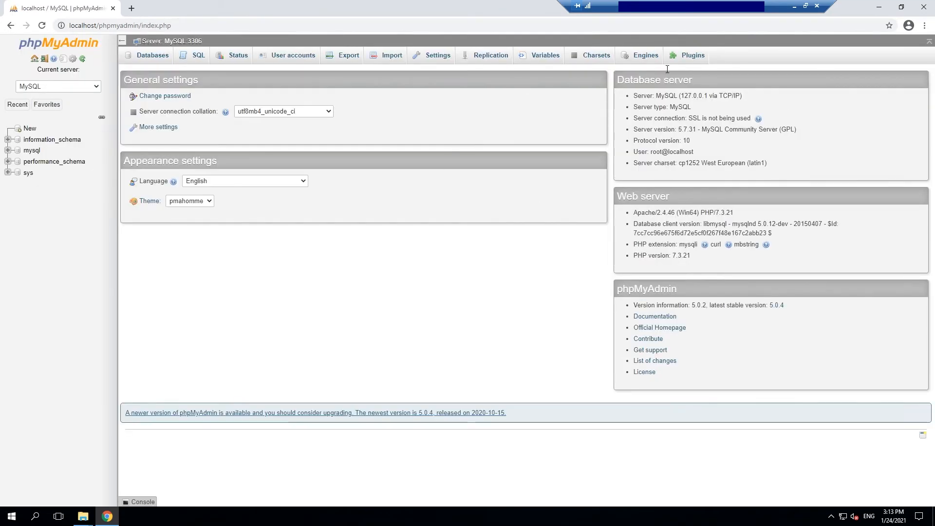
Step: Minimize the browser and open altislife.sql from the desktop's Framework-5.0.0 folder in Notepad++
click(879, 7)
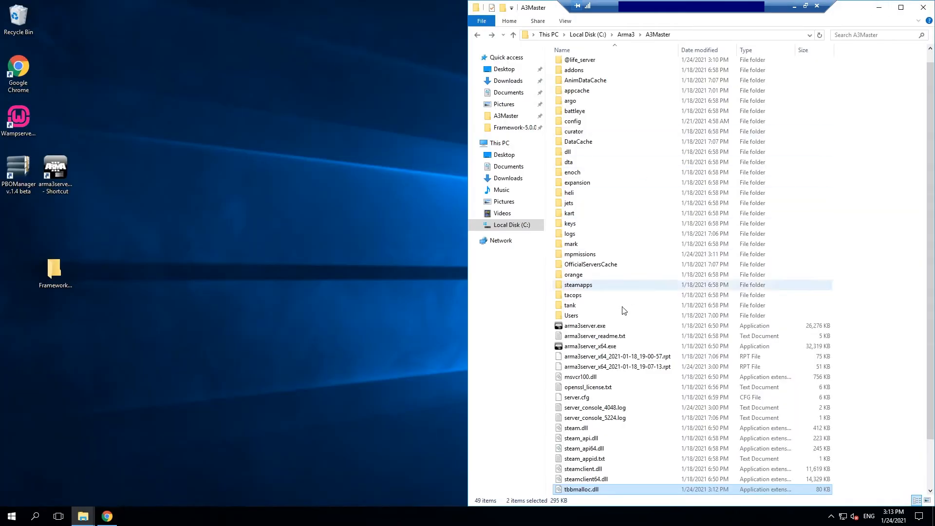
double_click(54, 269)
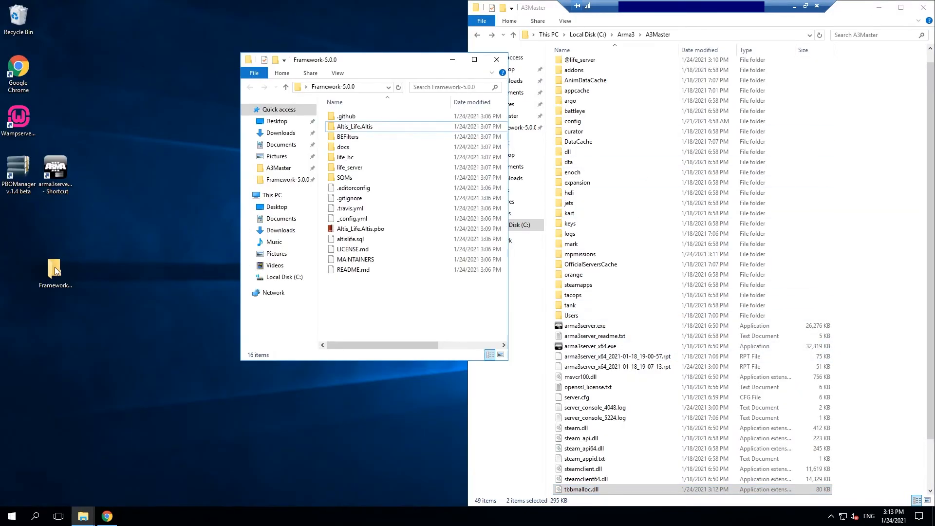
click(361, 240)
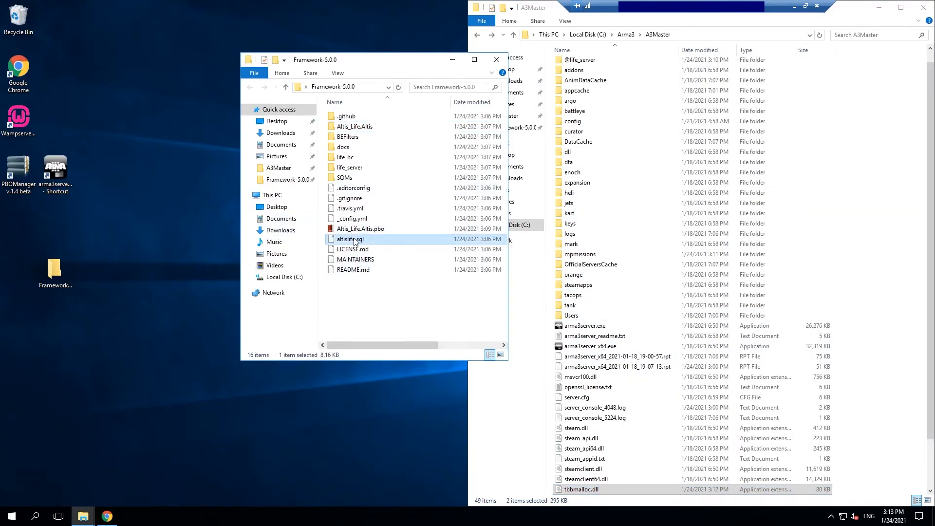
double_click(402, 59)
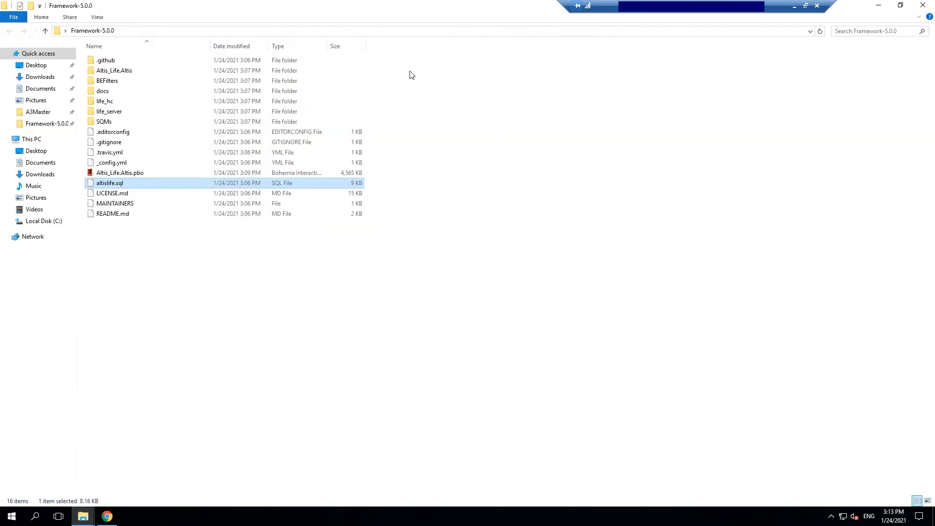
right_click(145, 182)
click(194, 243)
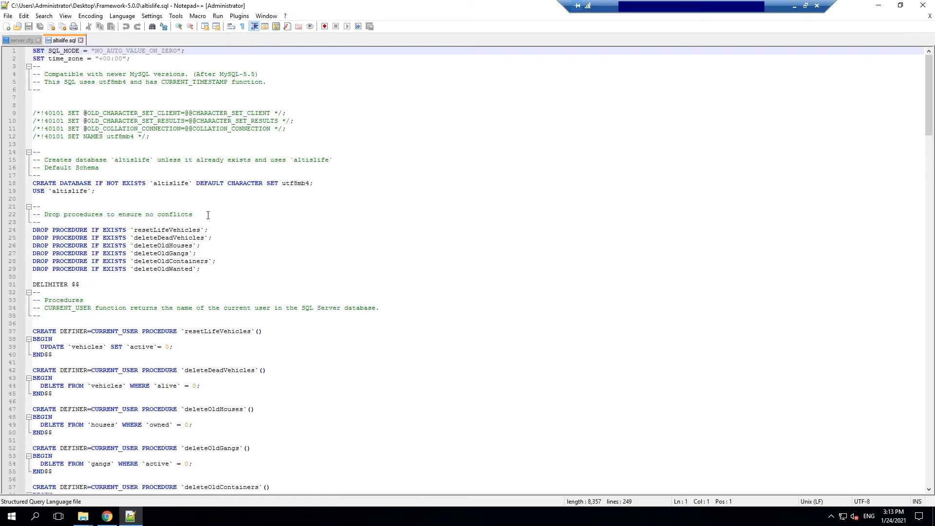
Step: Replace the arma3 user's password in the CREATE USER statement near the end of altislife.sql and save the file
drag(929, 92, 929, 442)
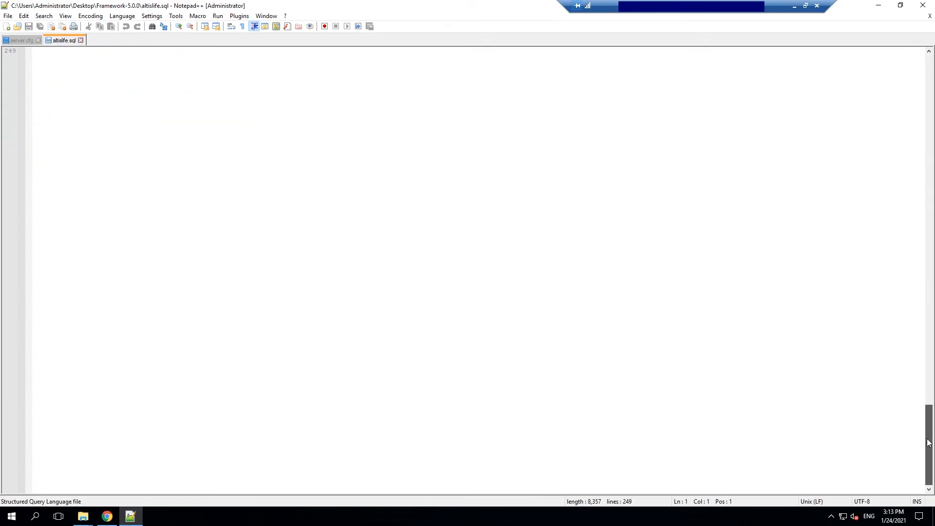
scroll(365, 348, up, 11)
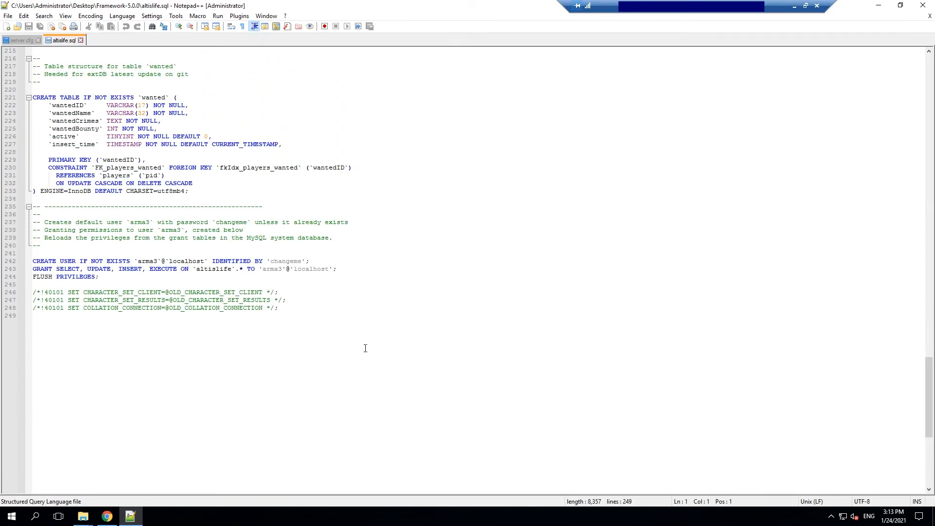
double_click(287, 263)
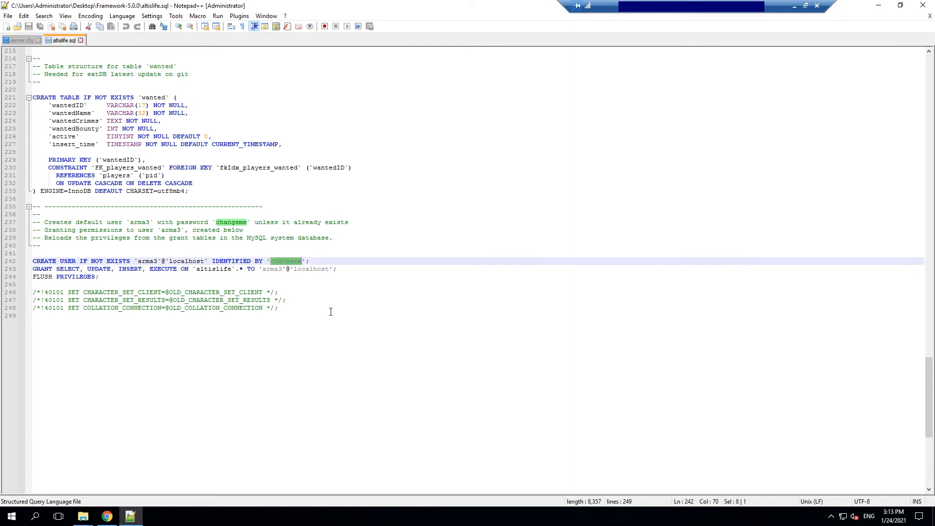
text(newp)
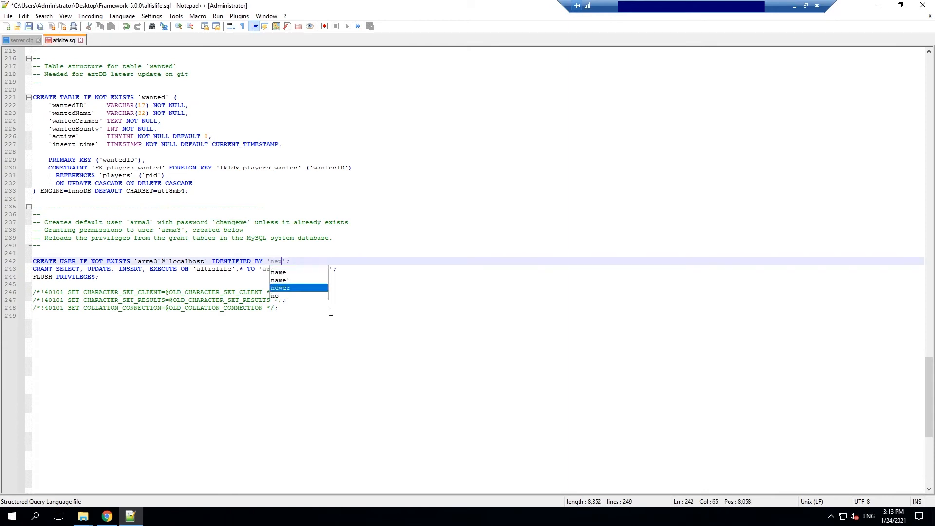
text(assword)
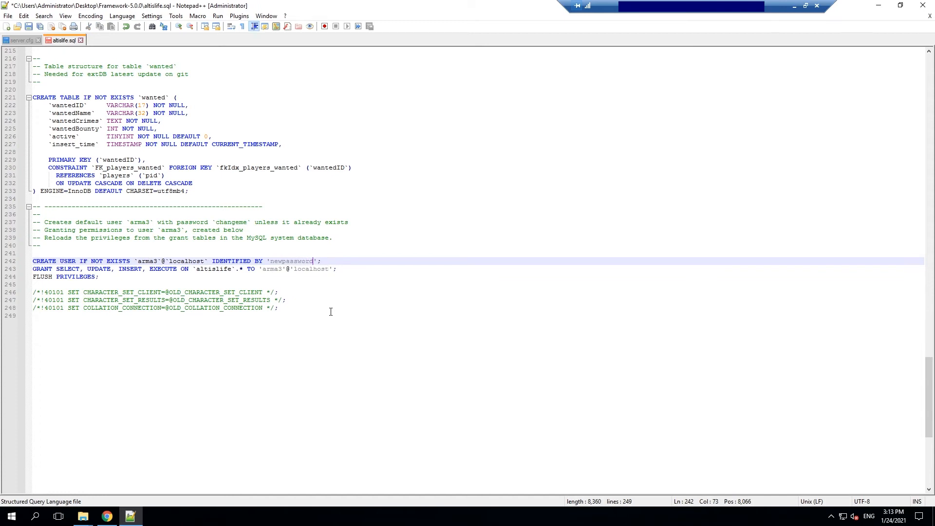
key(ctrl+s)
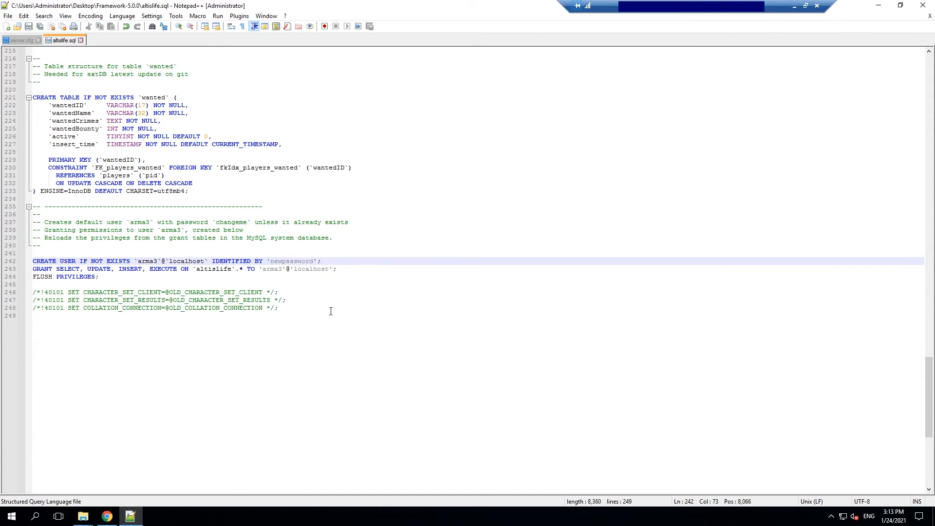
Step: Switch back to phpMyAdmin in Chrome and import altislife.sql from the Framework-5.0.0 folder into the MySQL server
click(878, 6)
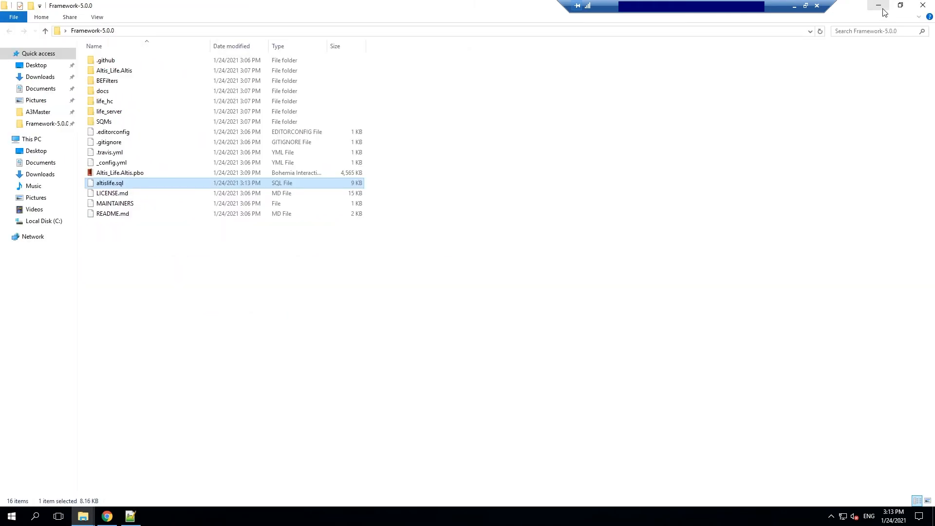
click(881, 7)
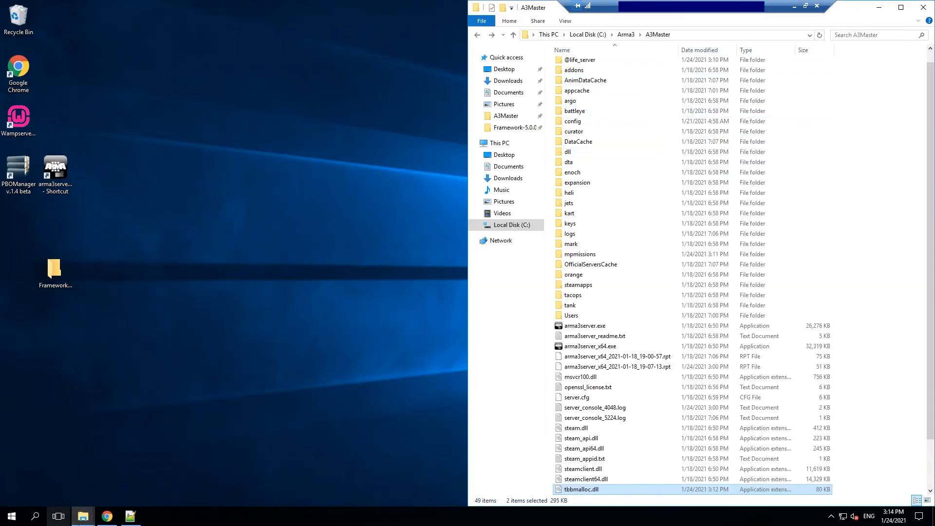
click(107, 516)
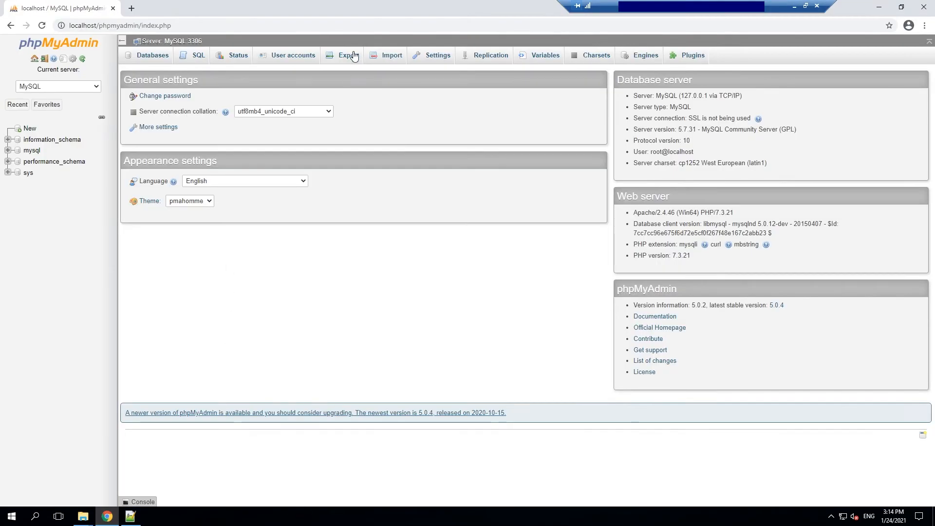
click(384, 59)
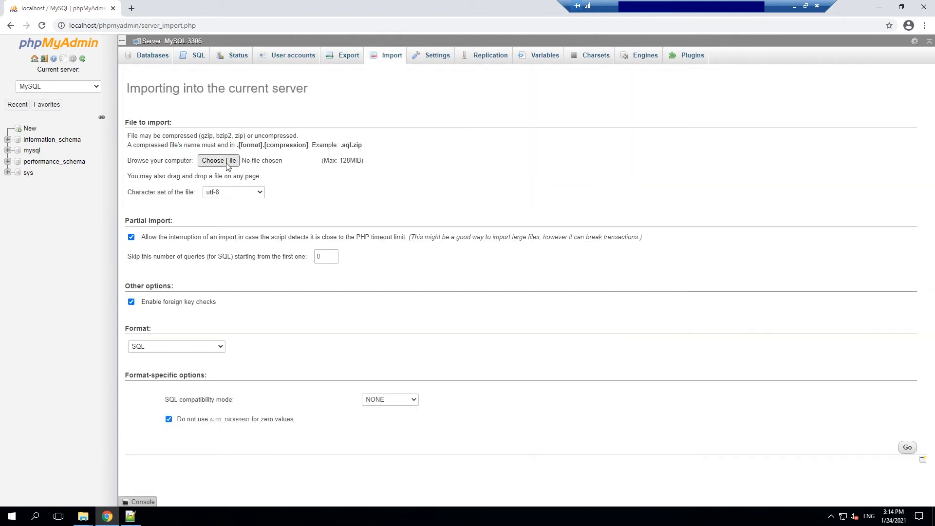
click(219, 161)
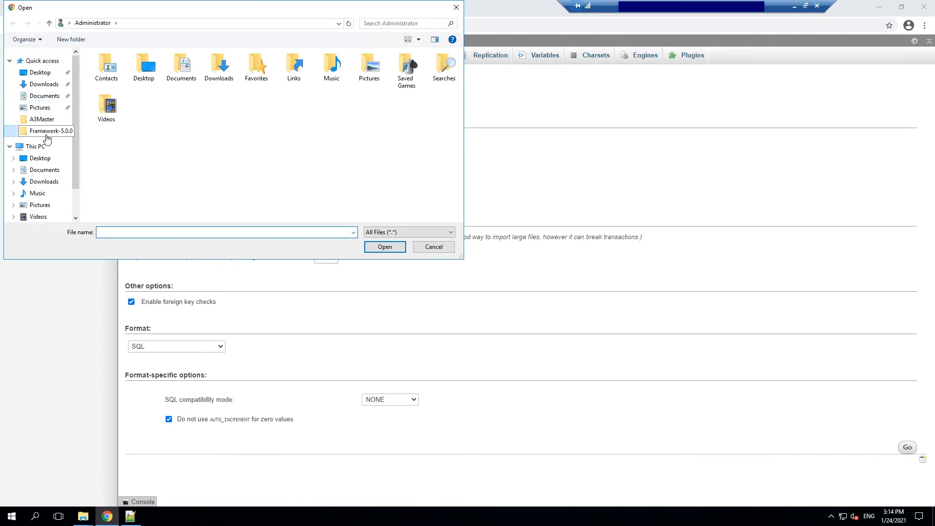
click(47, 131)
click(106, 189)
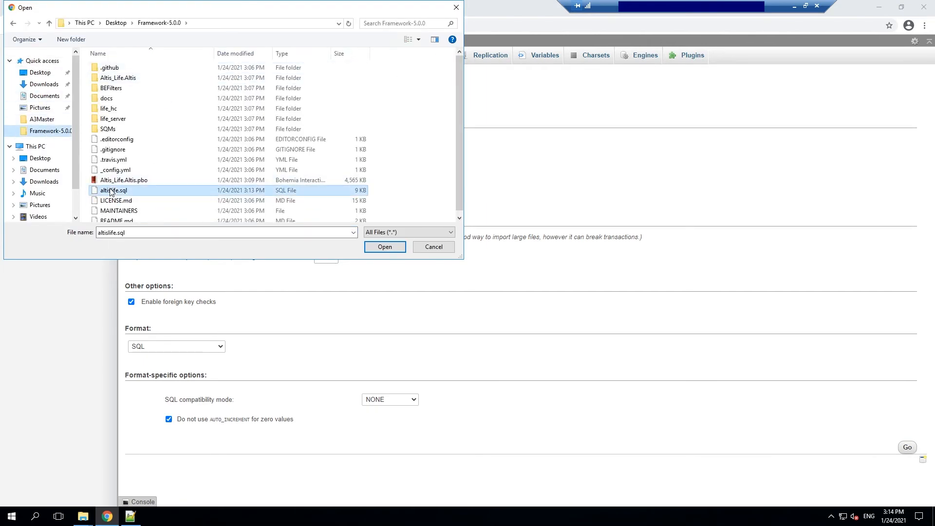
click(382, 247)
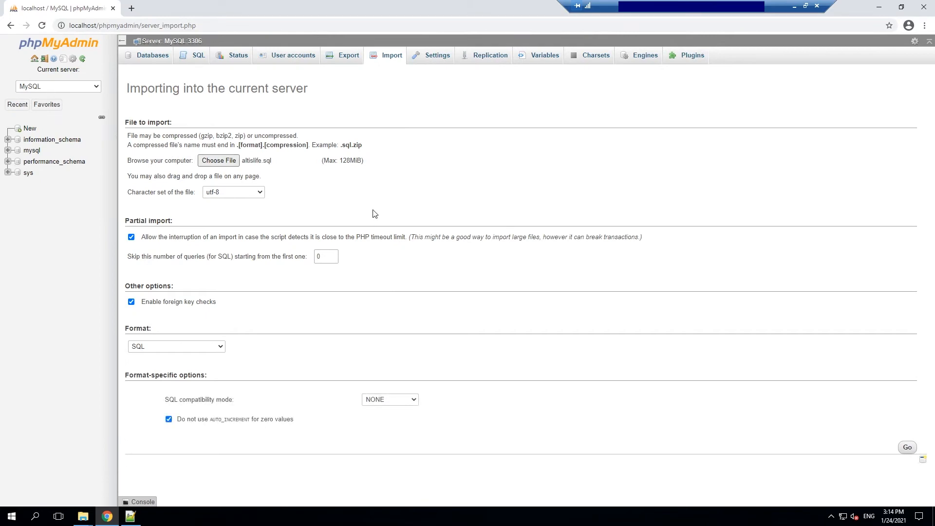
click(907, 448)
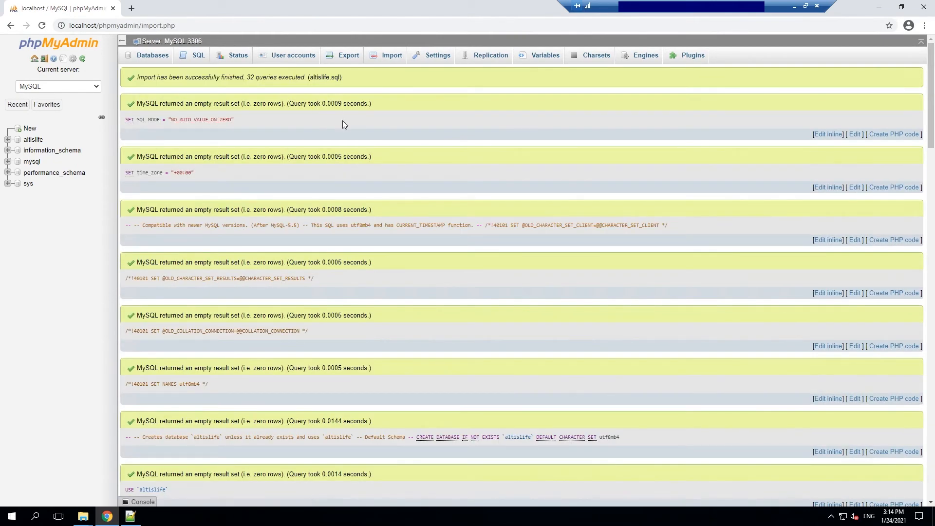
Step: Review the import's query results and open the altislife database to view its tables
scroll(343, 124, down, 3)
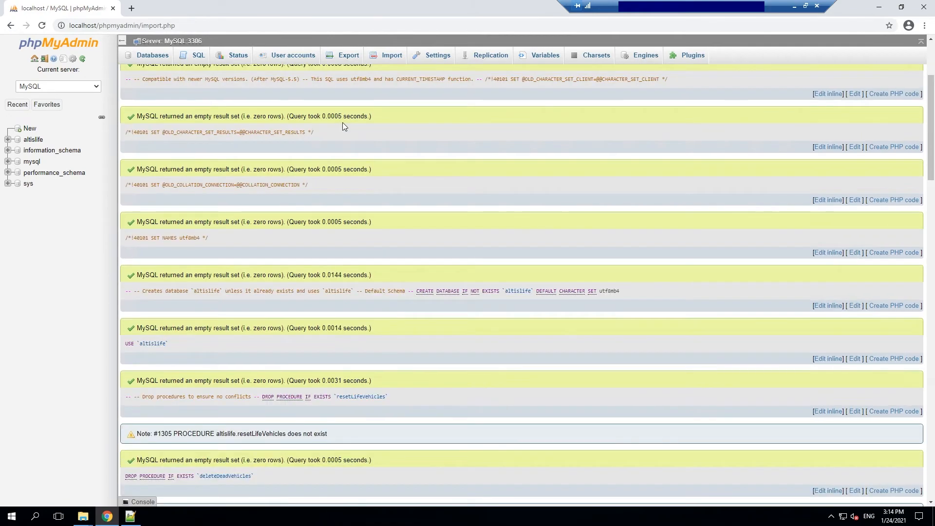
scroll(342, 126, down, 15)
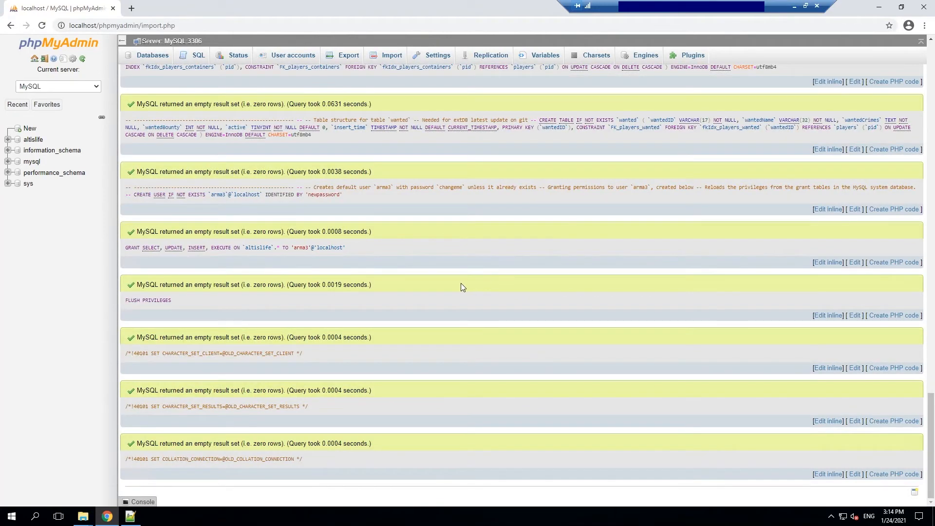
click(34, 140)
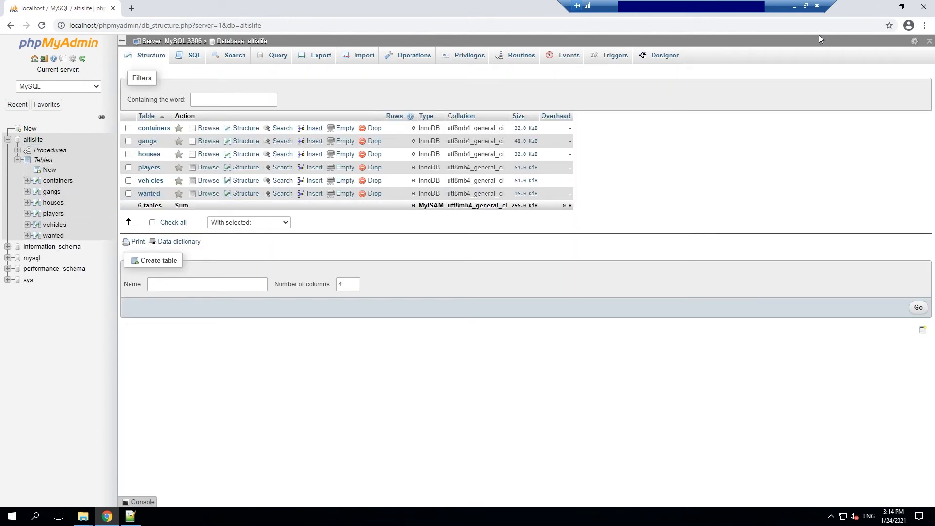
click(880, 7)
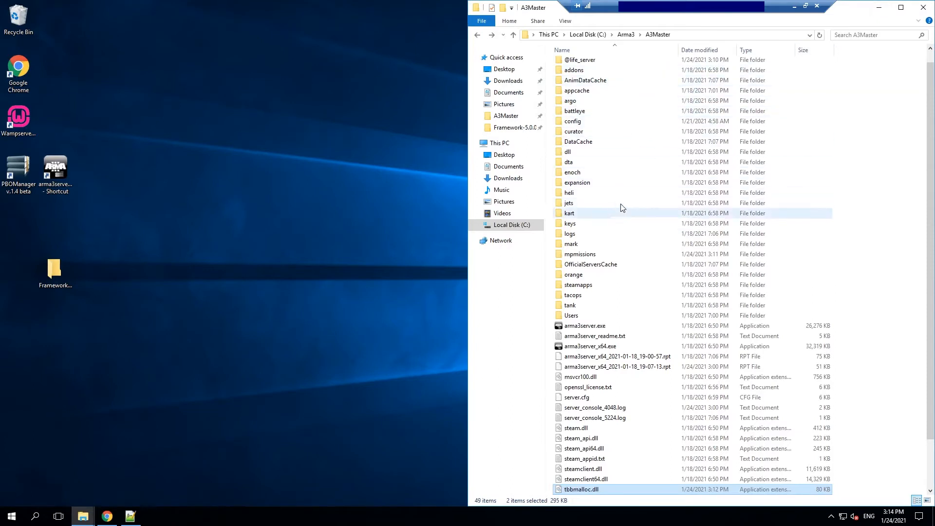
scroll(617, 247, up, 1)
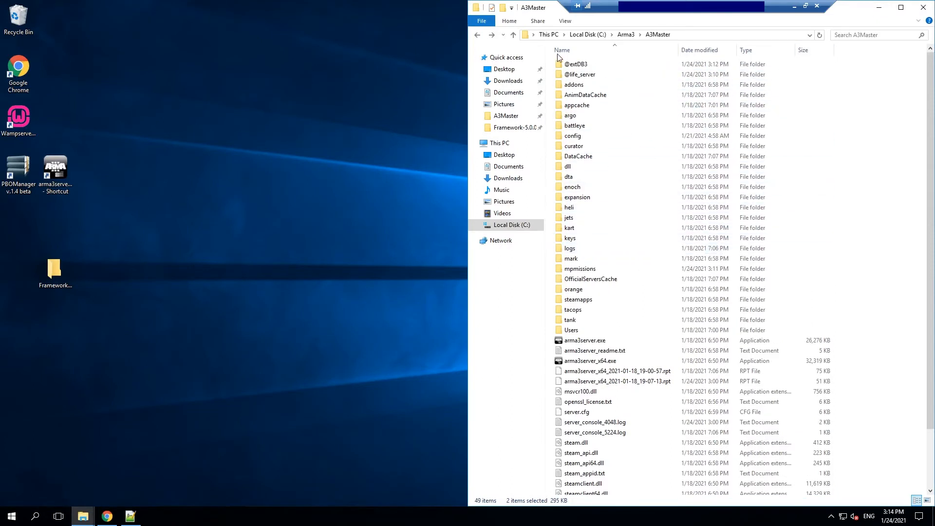
double_click(588, 64)
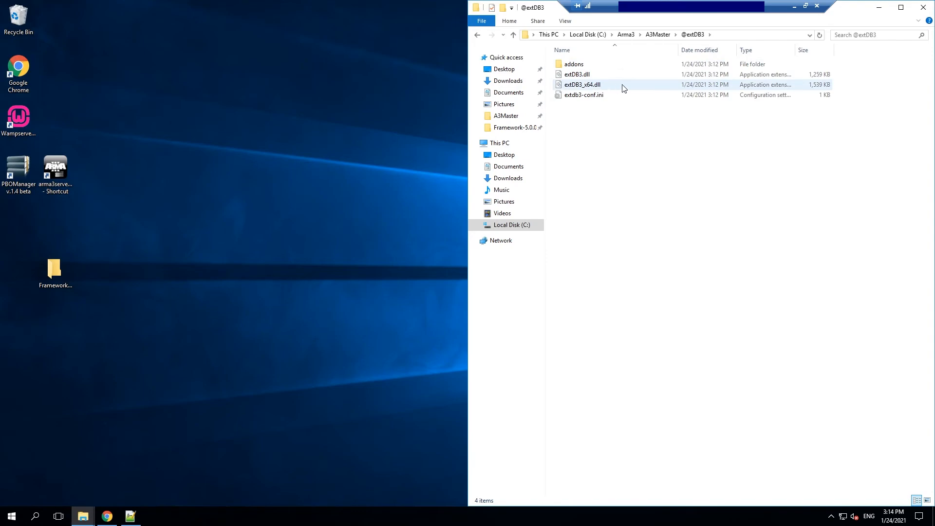
click(595, 98)
right_click(590, 99)
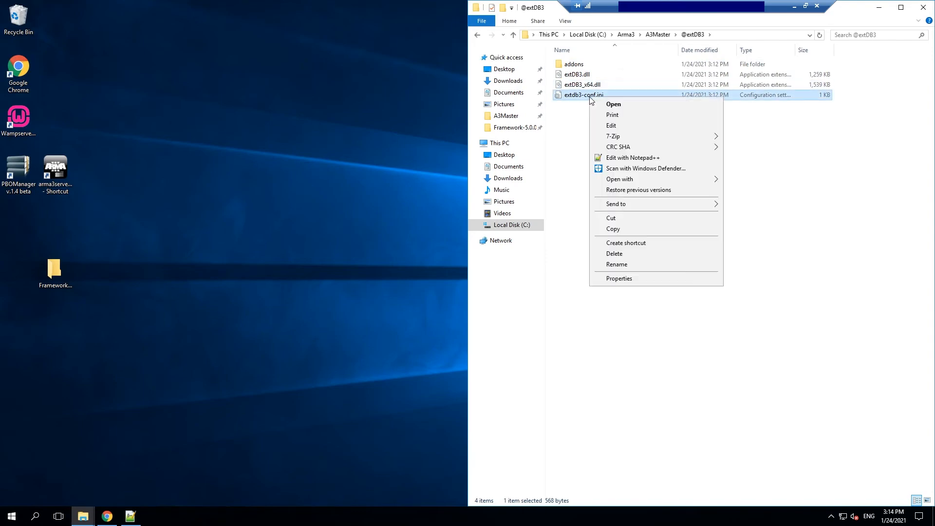
click(633, 157)
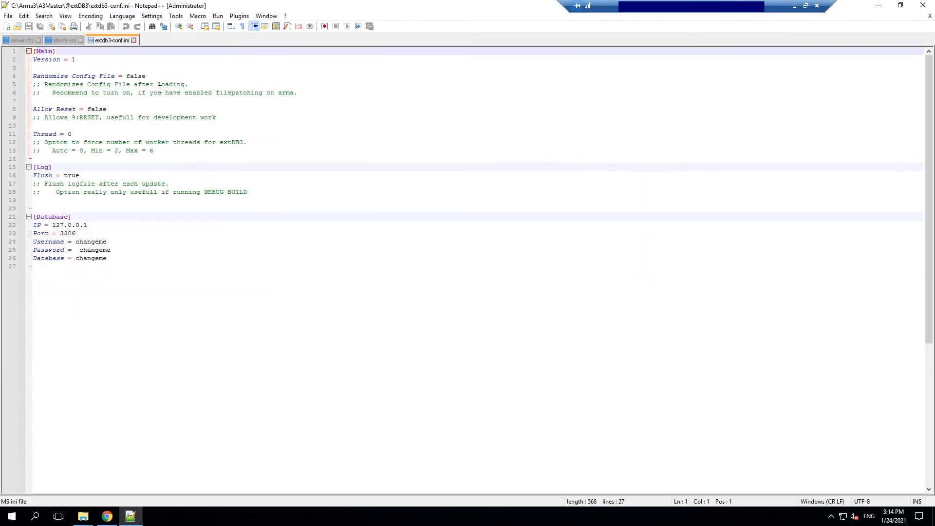
Step: Rename the [Database] section header in extdb3-conf.ini to altislife
double_click(59, 217)
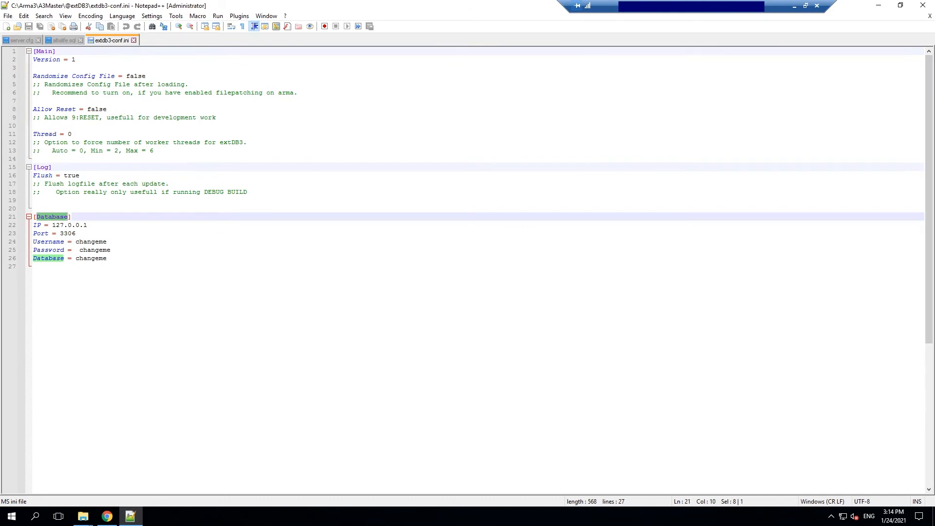
text(altisli)
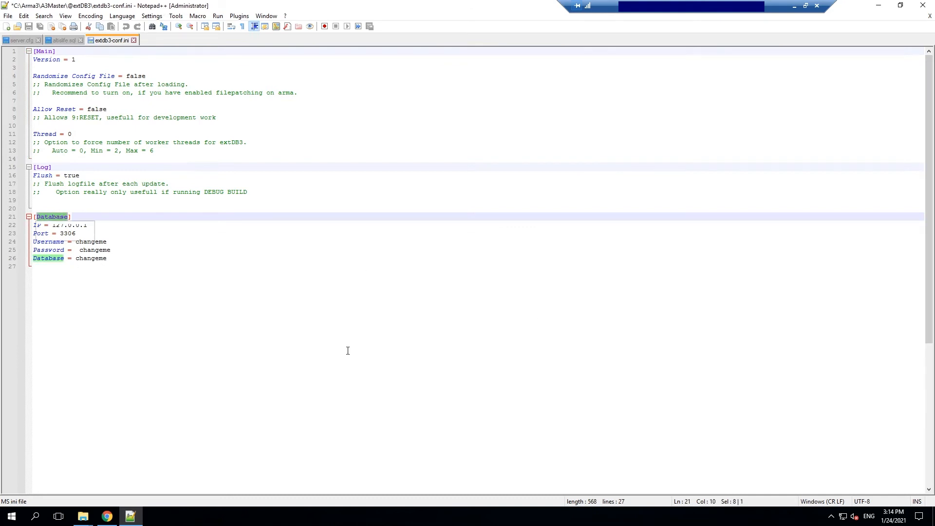
text(fe)
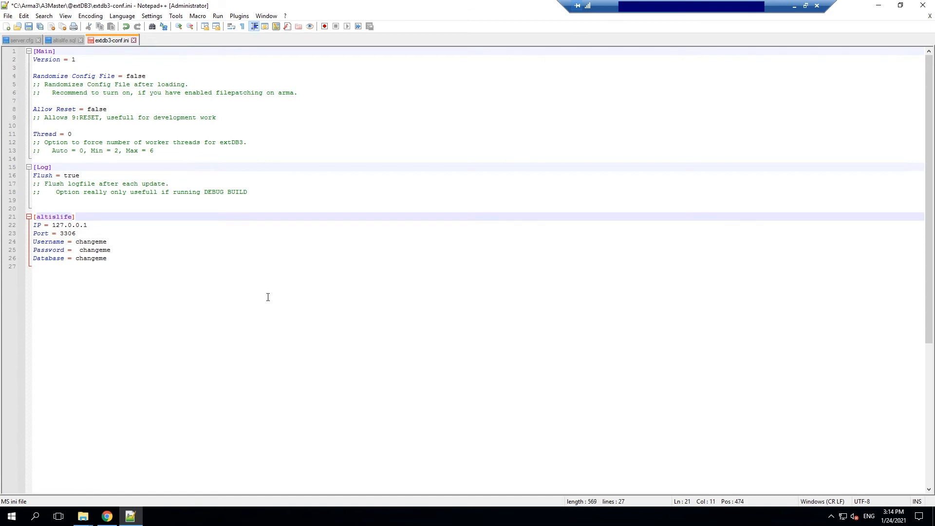
Step: Set Username to arma3 and fill in Password with the database user's password in the [altislife] section
double_click(102, 242)
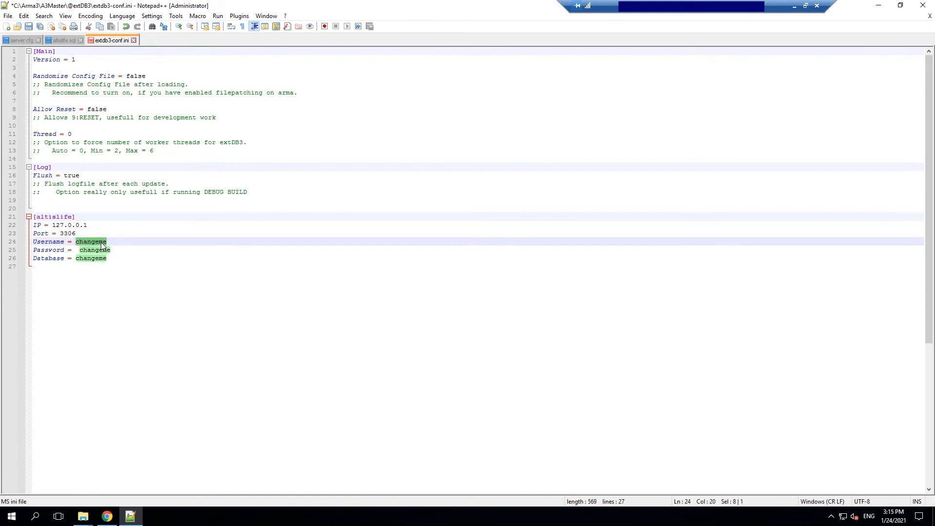
text(ar)
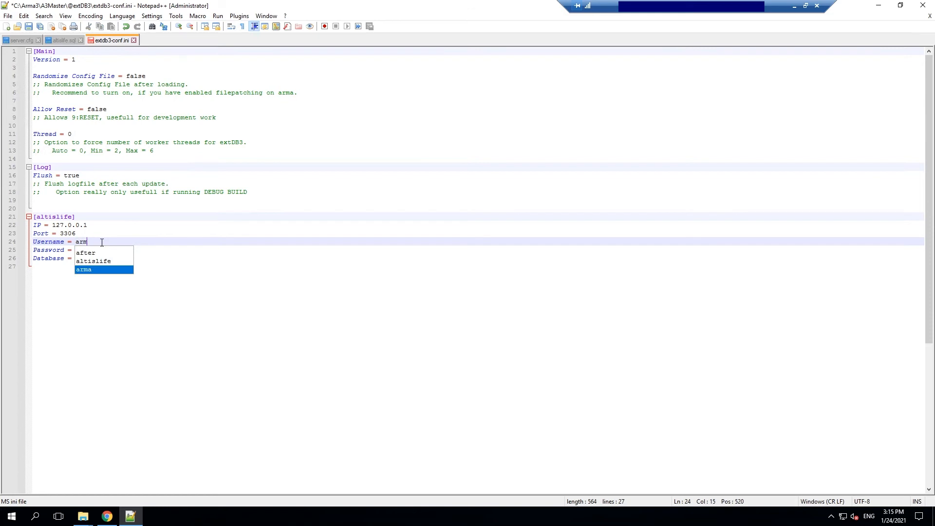
text(ma3)
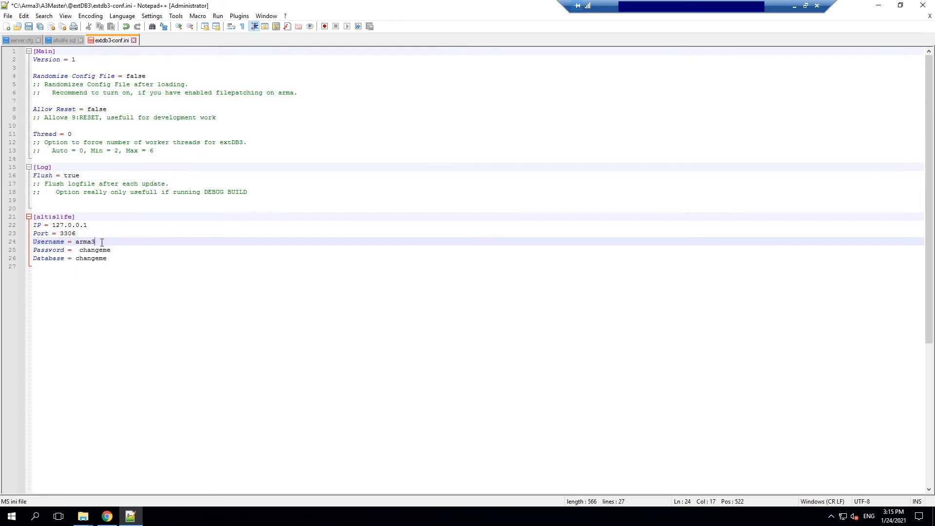
double_click(94, 250)
text(newpassword)
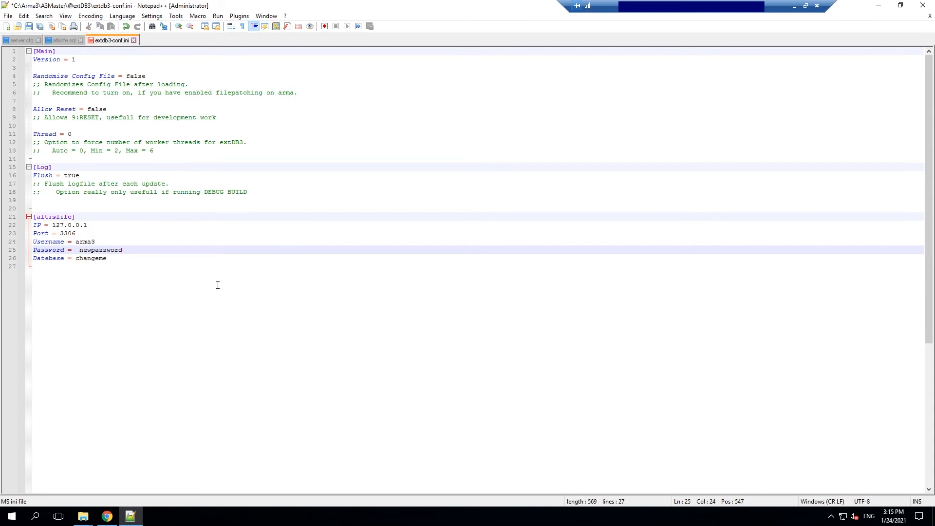
Step: Set Database to altislife in extdb3-conf.ini, then save the file and close Notepad++
double_click(100, 258)
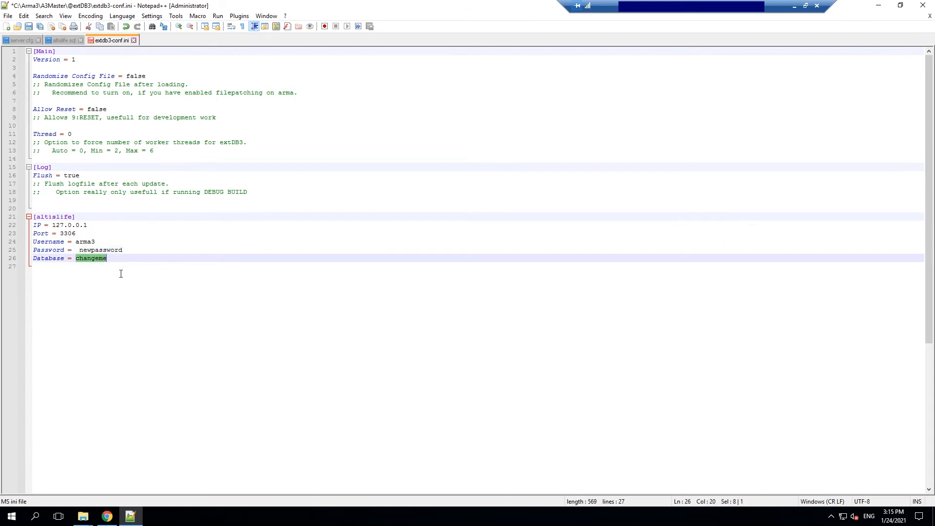
text(alti)
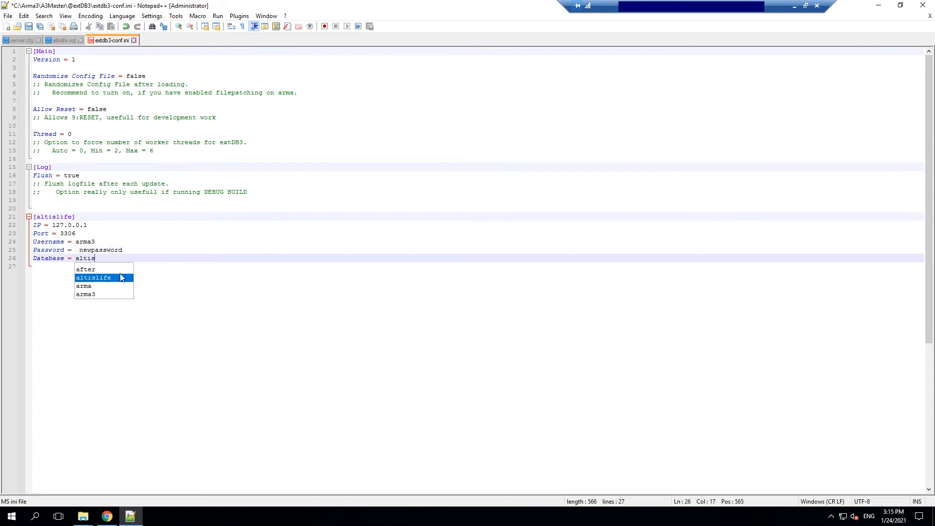
text(s)
double_click(121, 277)
key(ctrl+s)
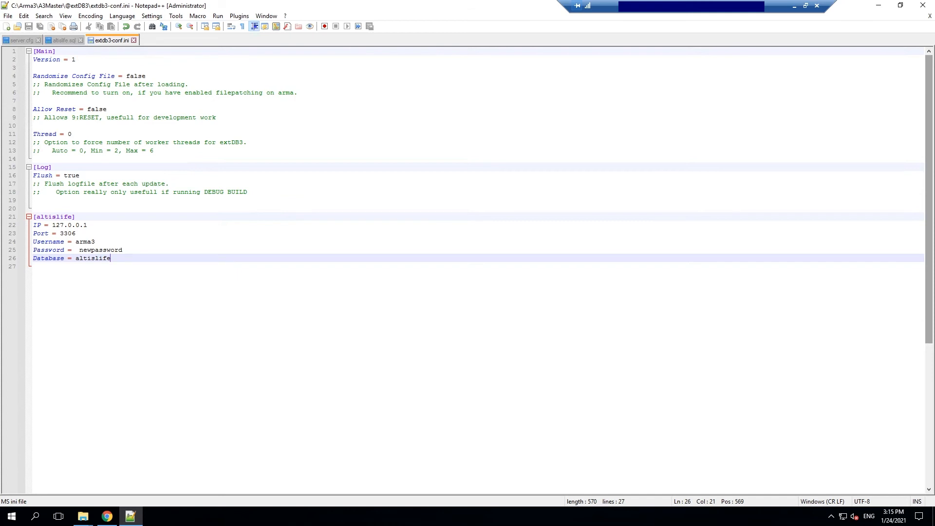
click(923, 6)
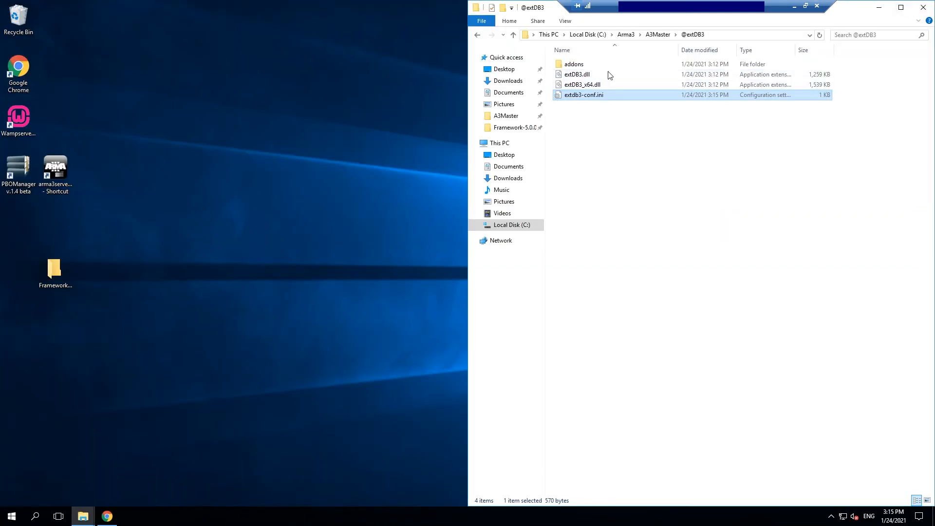
Step: Return to the A3Master folder and open the properties of the arma3server_x64.exe desktop shortcut
click(659, 35)
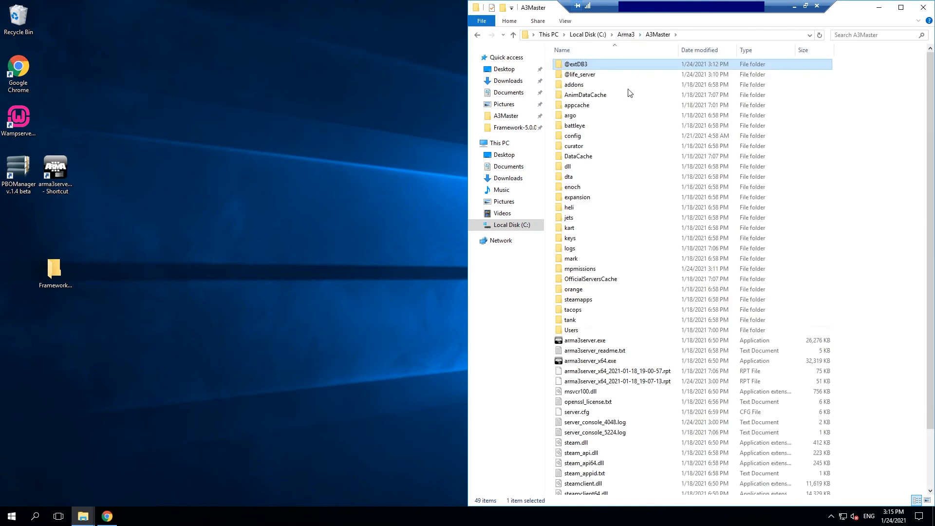
click(61, 174)
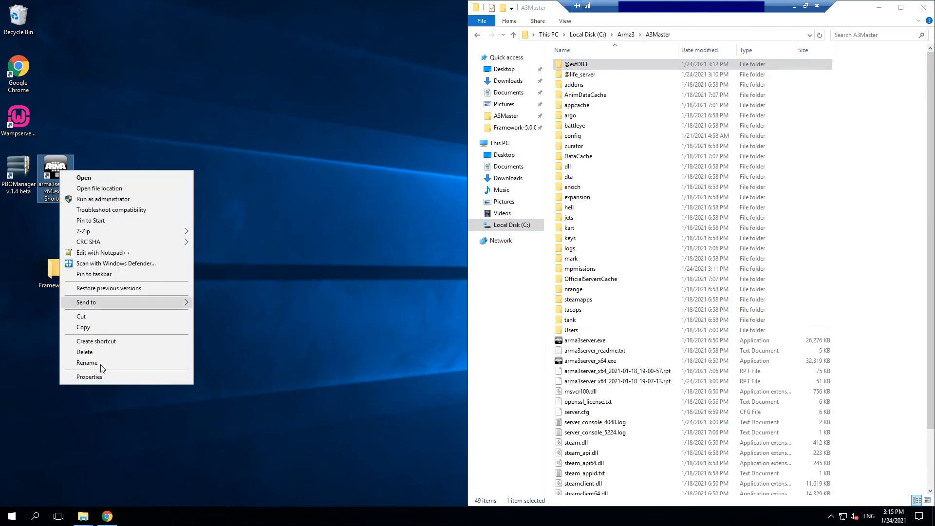
click(95, 377)
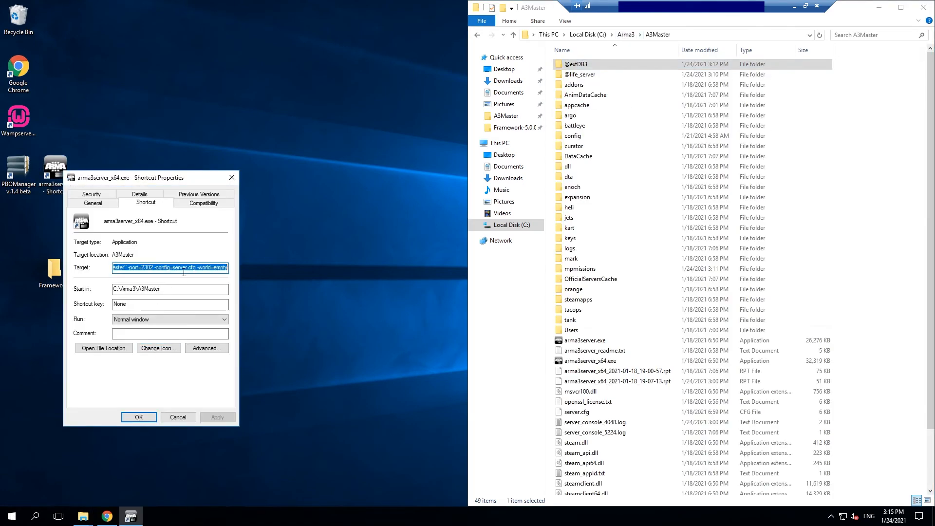
drag(217, 267, 313, 292)
key(End)
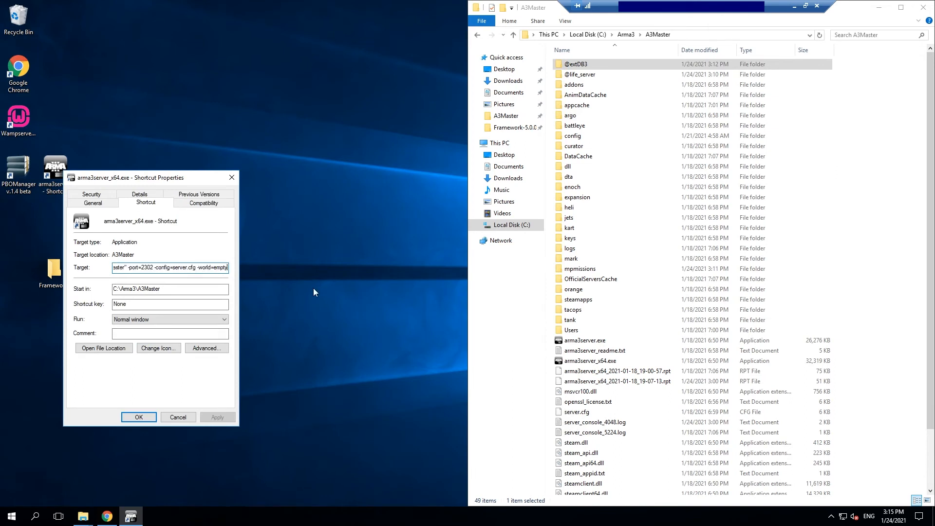
text(-Server)
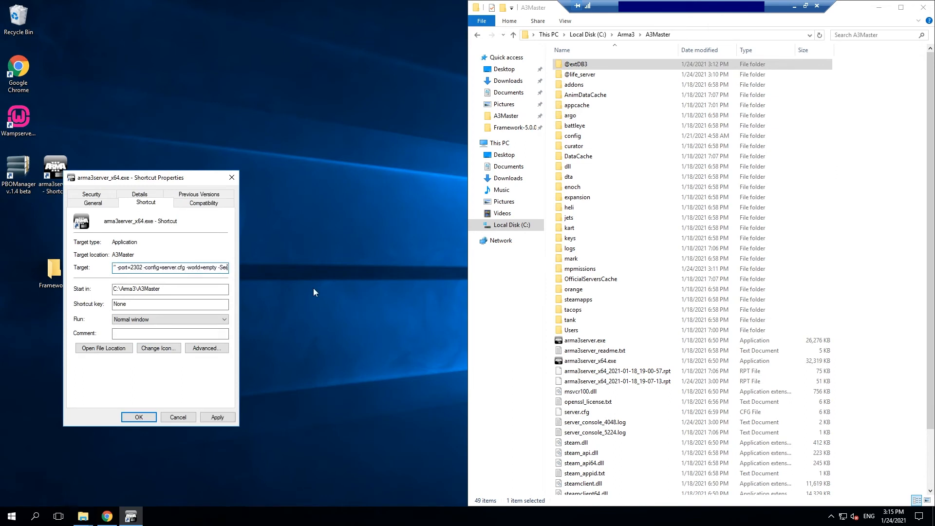
key(BackSpace)
key(BackSpace)
key(BackSpace)
key(BackSpace)
key(BackSpace)
key(BackSpace)
text(ser)
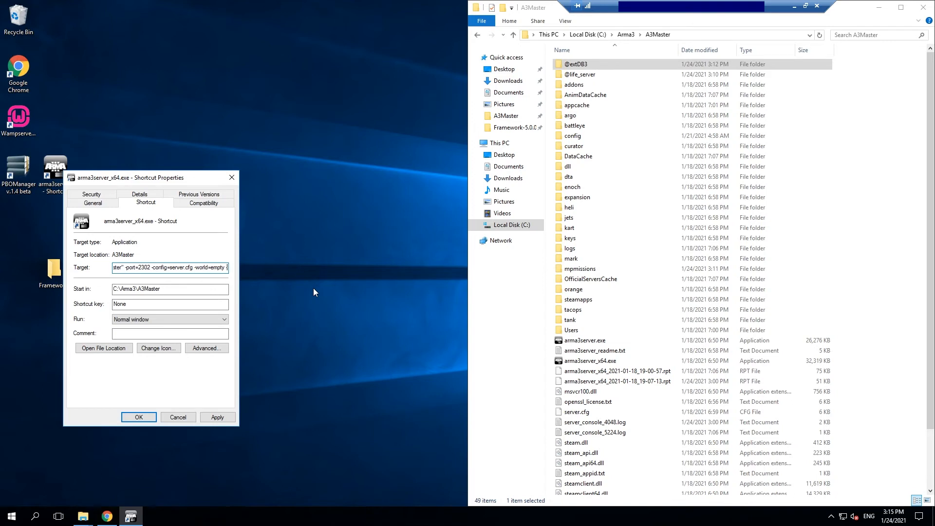
text(verMod=@life_server;@extDB3)
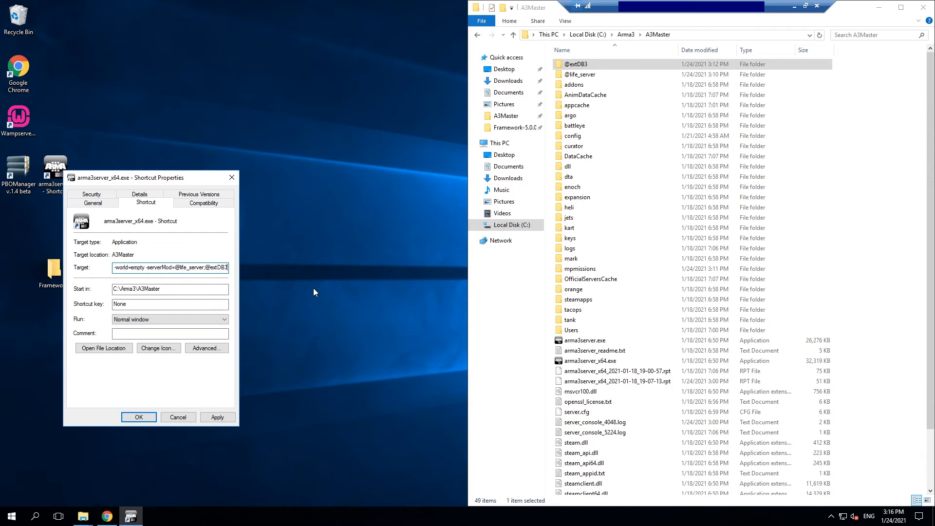
text(;")
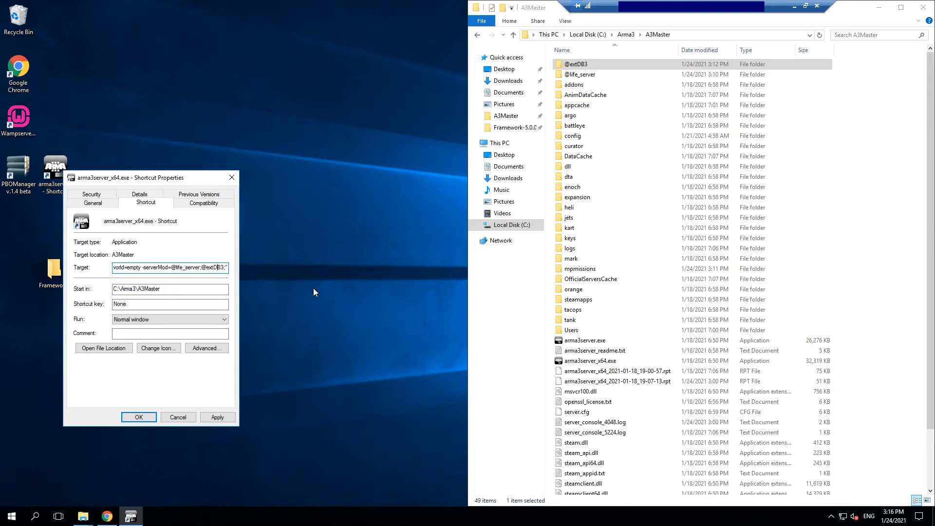
text(")
key(Right)
key(Right)
key(Right)
key(Right)
key(Right)
key(Right)
key(Right)
key(Right)
key(Right)
key(Right)
key(Right)
key(Right)
key(Right)
key(Right)
key(Right)
Step: Add -autoinit after the server mod parameter in the Target and apply the shortcut changes
text(-)
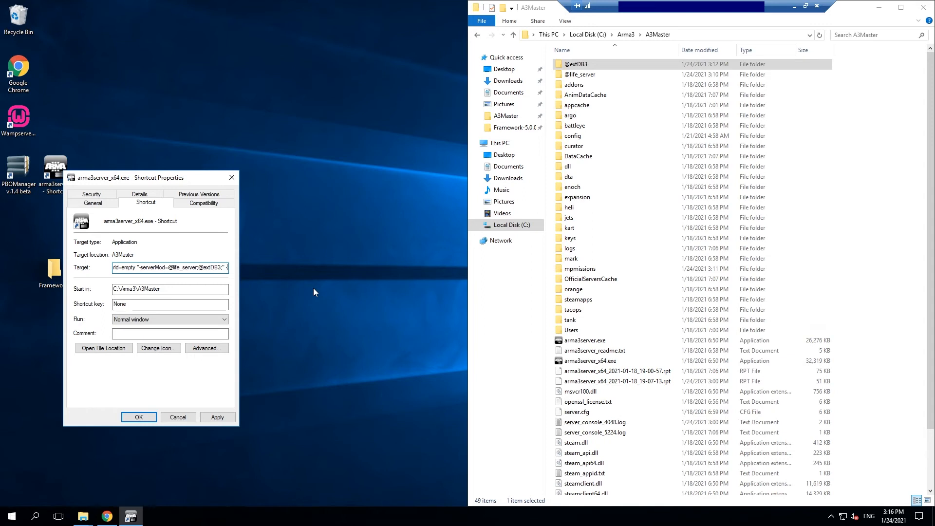
text(autoinit)
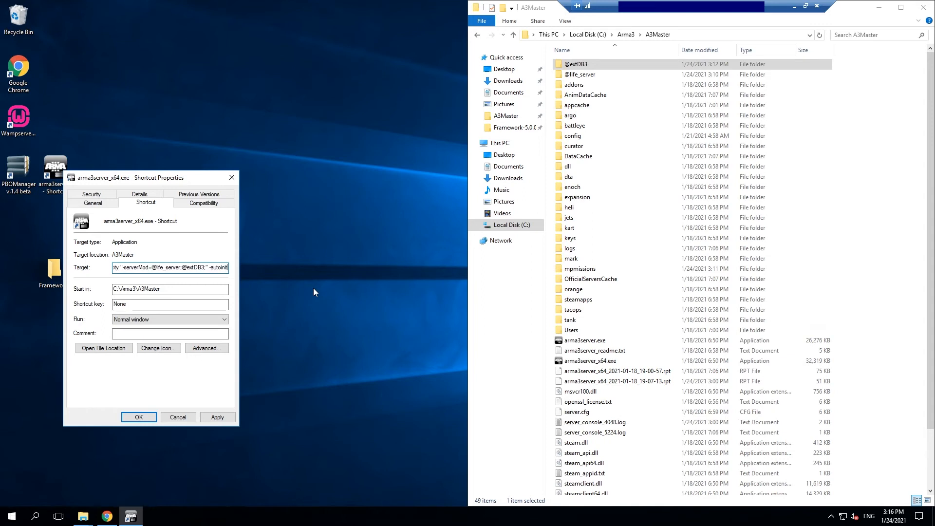
click(218, 418)
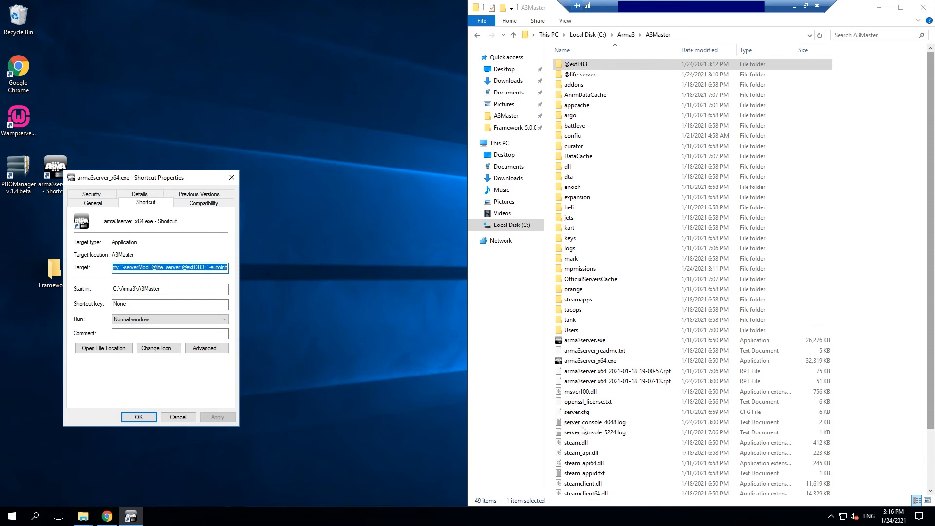
Step: Open server.cfg from the A3Master folder in Notepad++
click(579, 412)
right_click(574, 413)
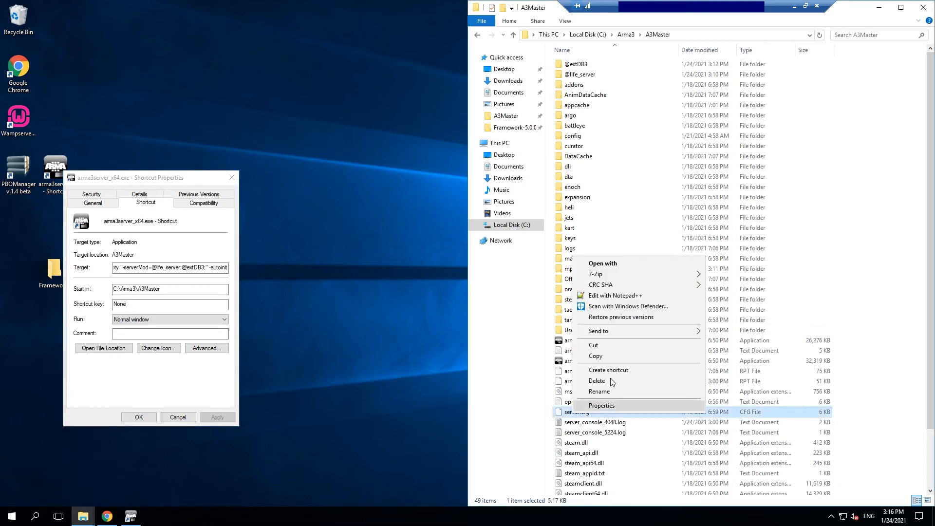
click(616, 295)
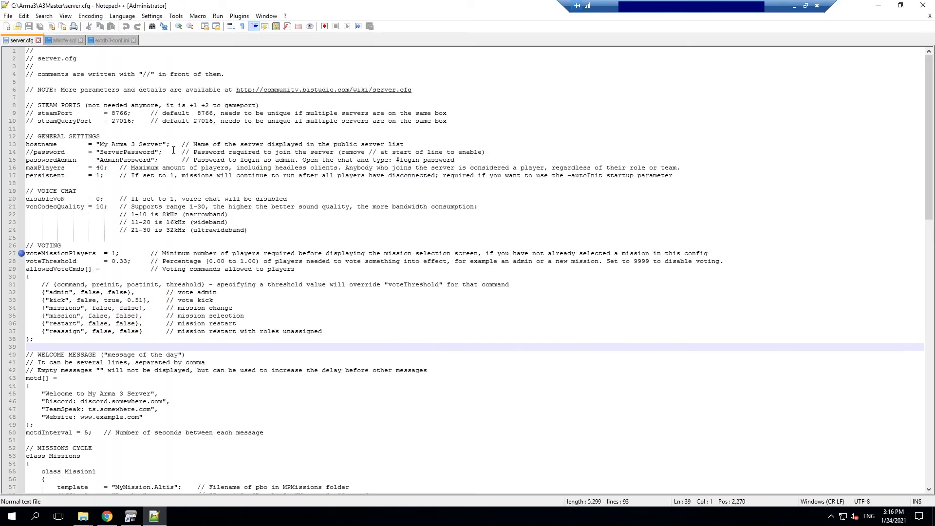
Step: Set the AltisLife mission template to "Altis_life.Altis" in server.cfg's missions cycle and save the file
scroll(147, 260, down, 2)
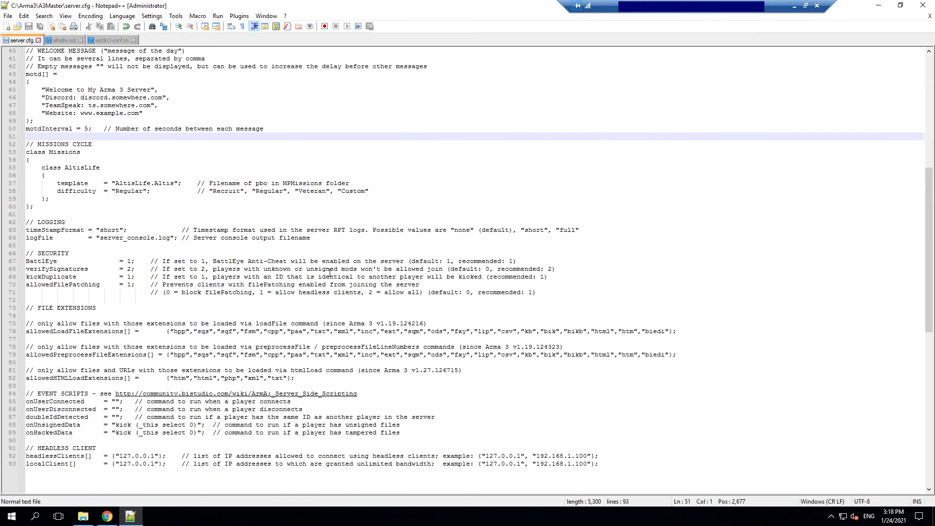
scroll(330, 273, down, 7)
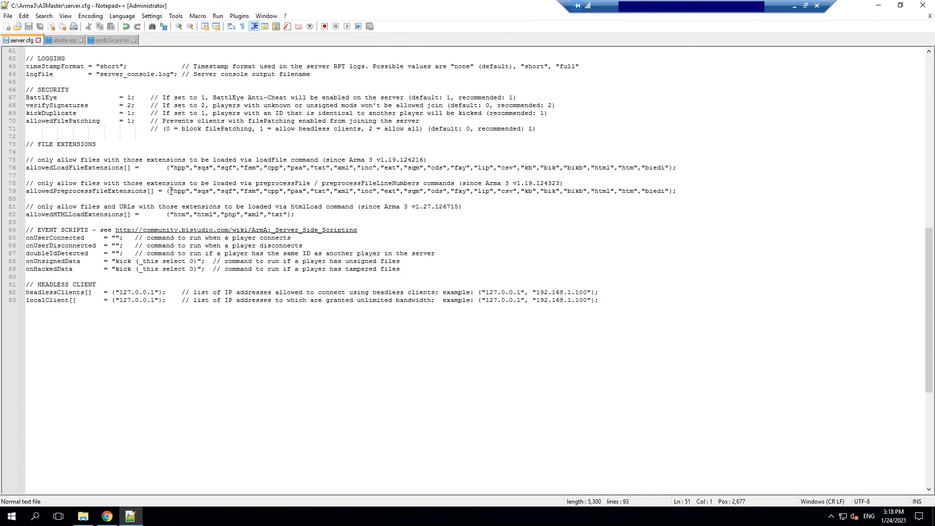
scroll(171, 190, up, 5)
click(136, 137)
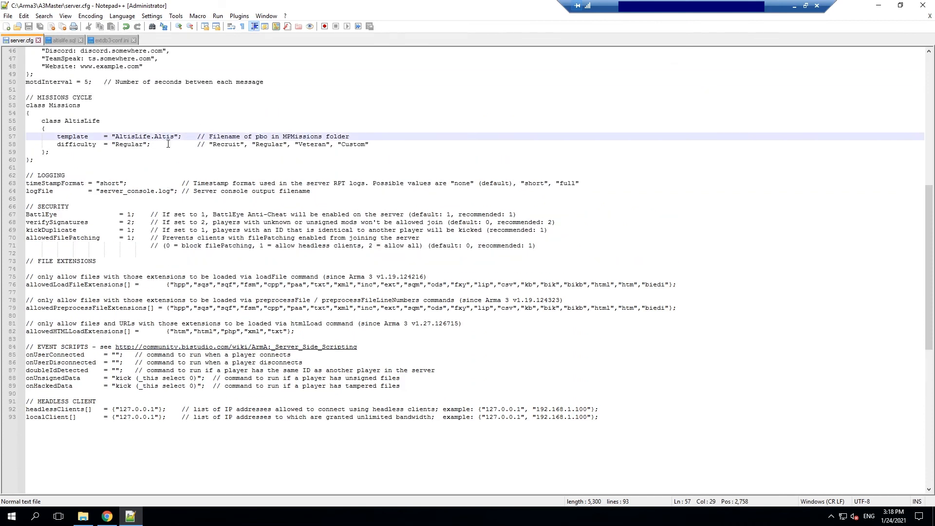
text(_)
key(Delete)
text(l)
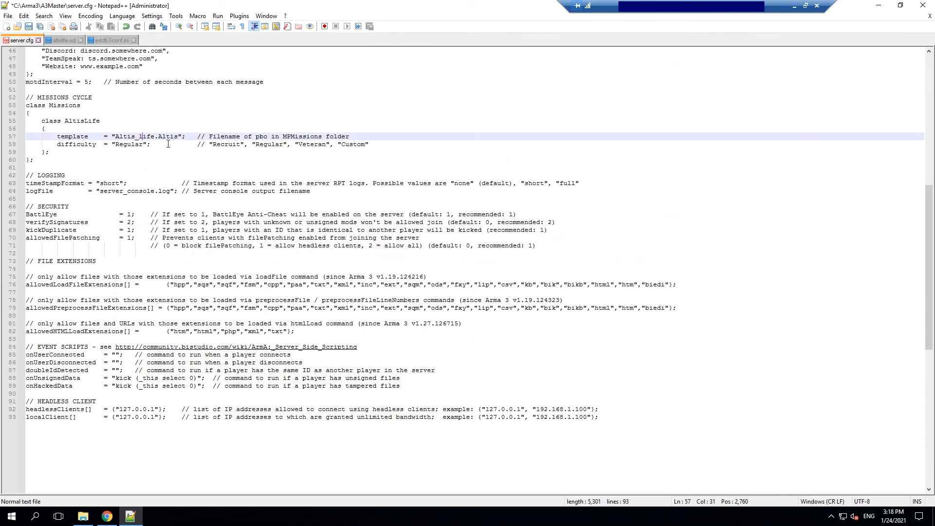
key(ctrl+s)
Step: Compare the mission file's name in the mpmissions folder with the template entry in server.cfg
click(83, 516)
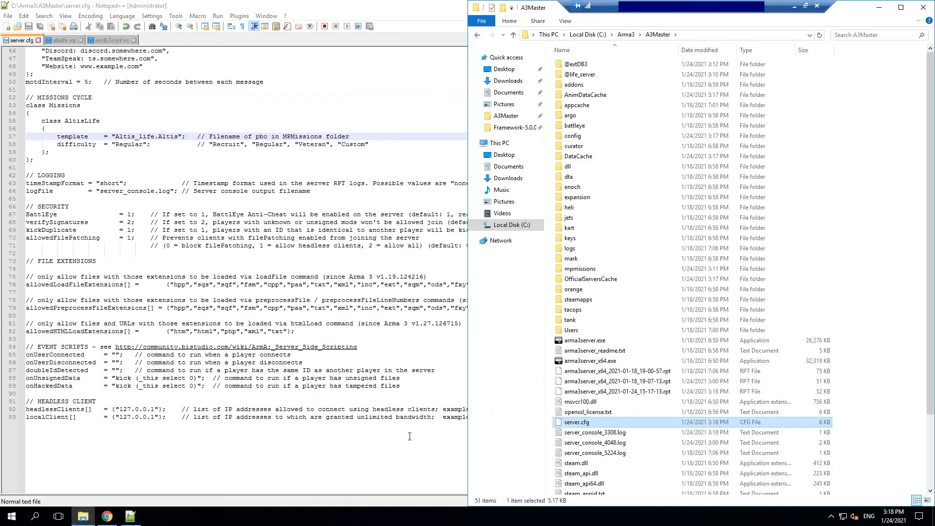
double_click(586, 273)
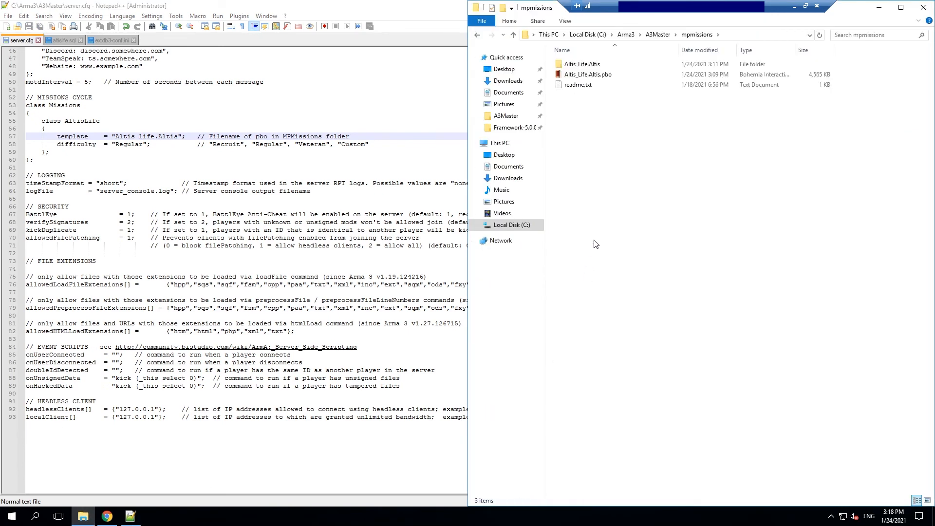
click(141, 138)
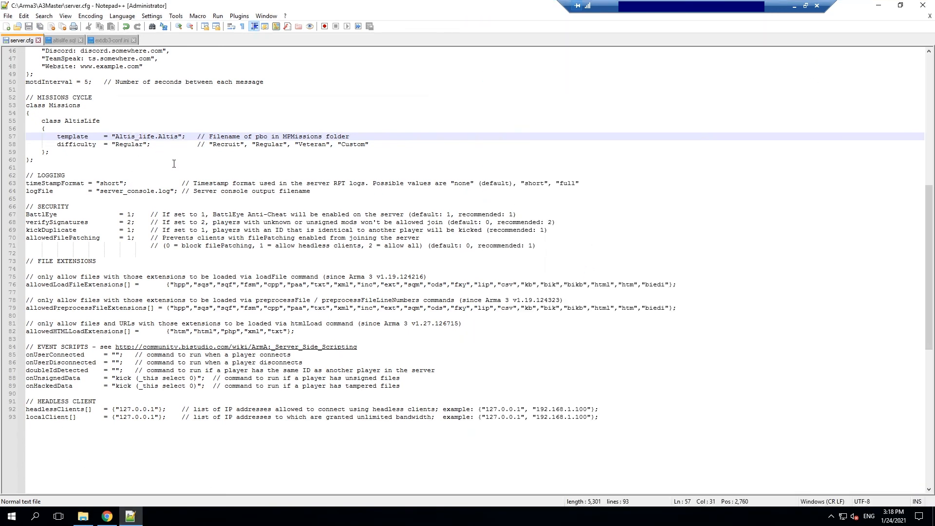
Step: Minimize Notepad++ and launch the Arma 3 server from its desktop shortcut
click(886, 4)
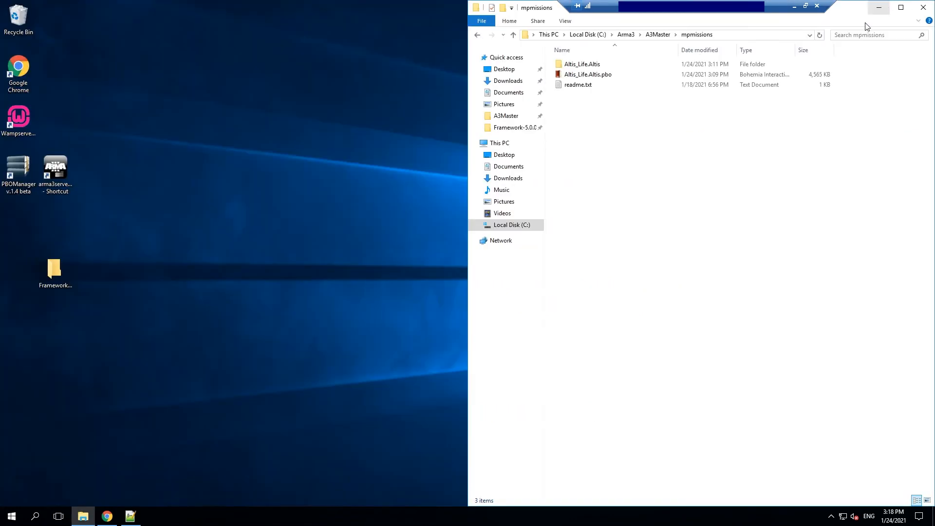
double_click(54, 173)
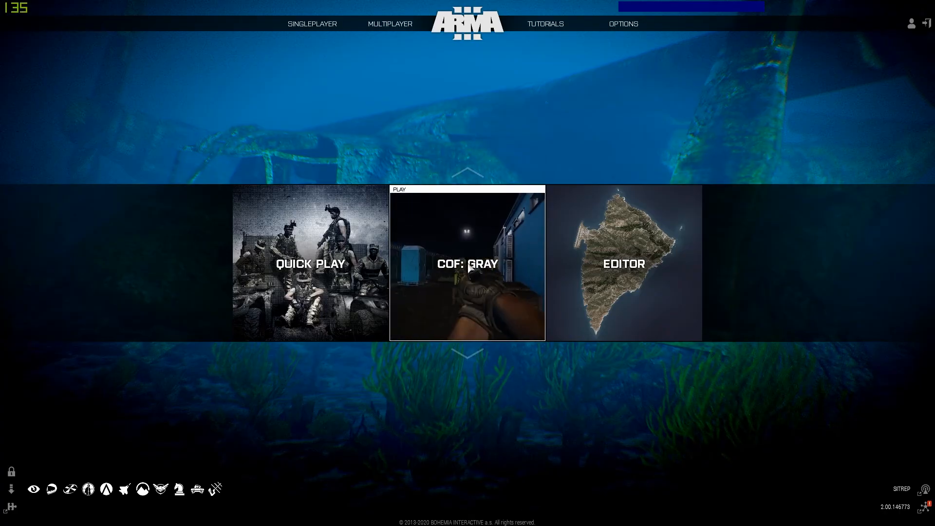
Step: In the Arma 3 game, connect directly to the prefilled server address on port 2302 and join My Arma 3 Server
mouse_move(390, 24)
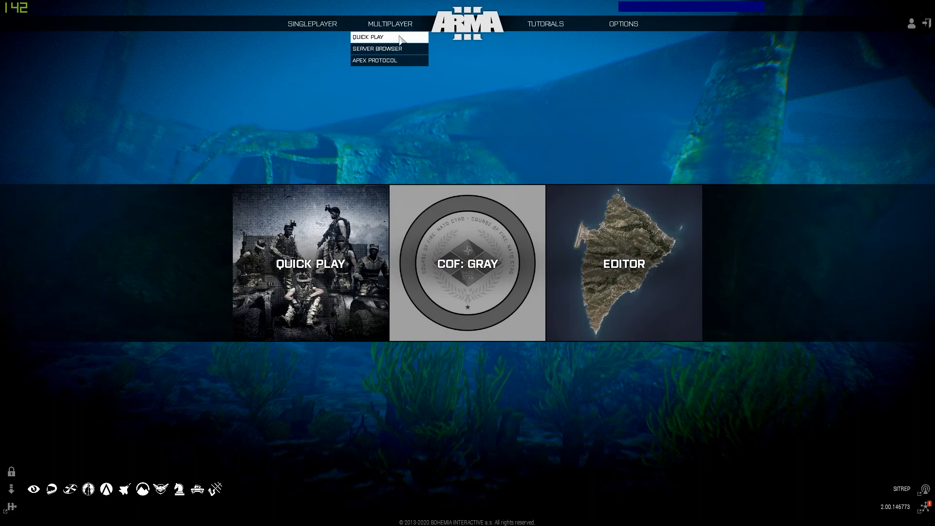
click(382, 51)
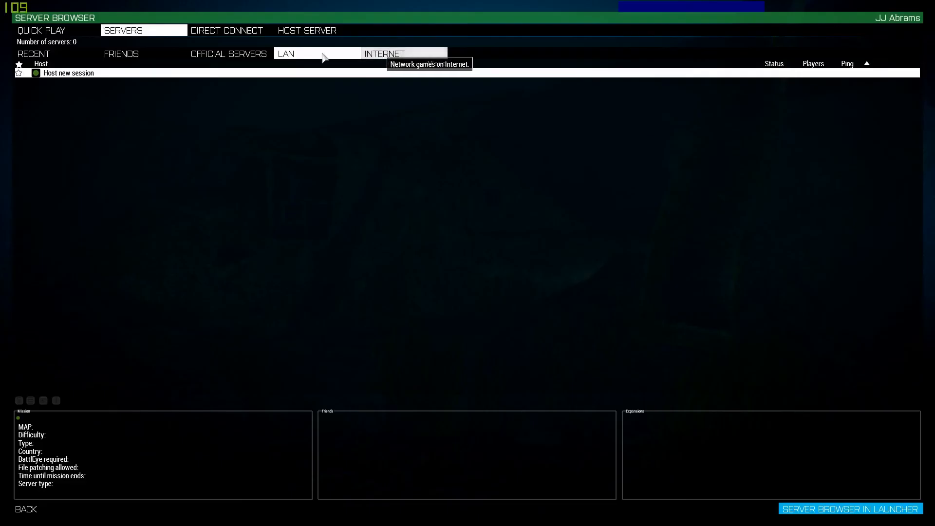
click(238, 33)
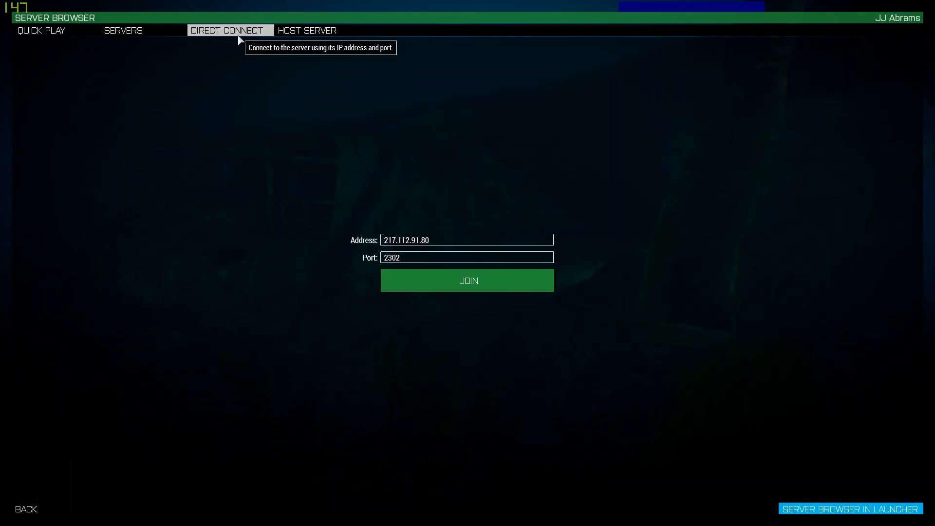
click(449, 282)
click(128, 73)
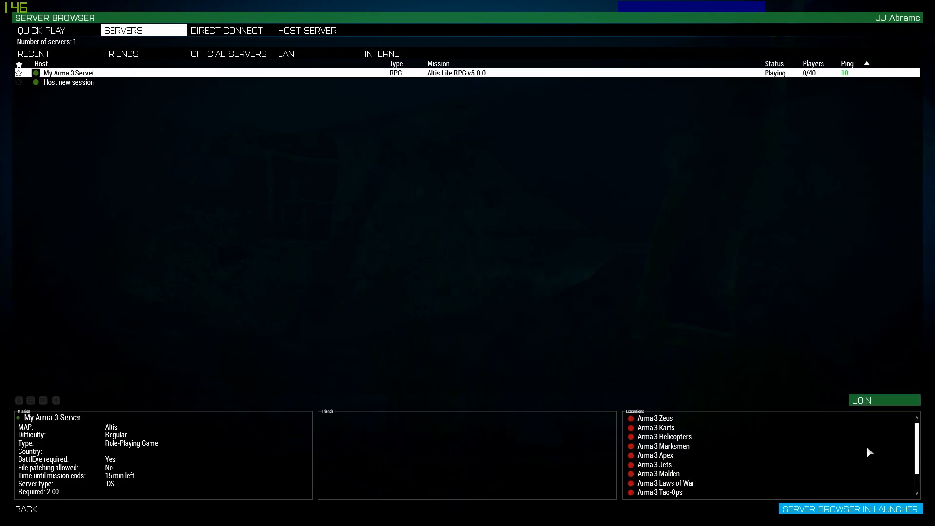
click(873, 404)
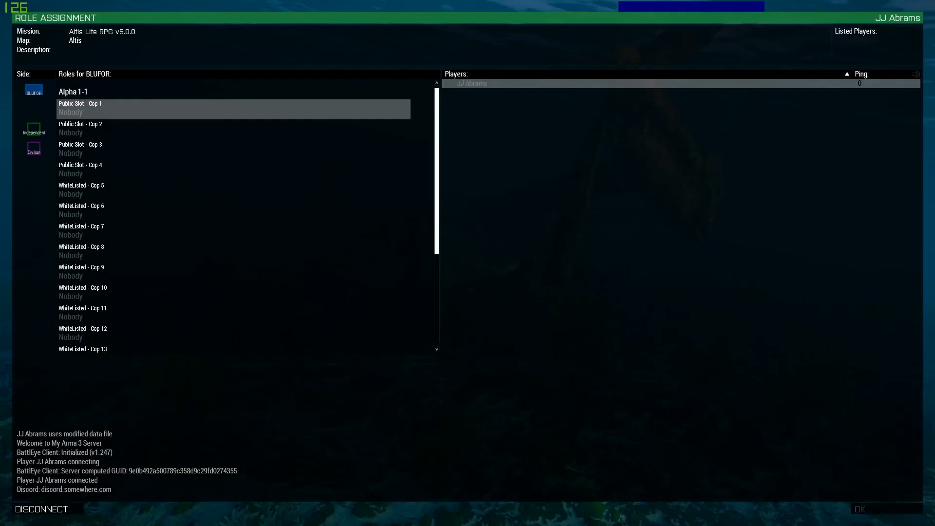
Step: Take the Civilian 1 role on the Civilian side and start the Altis Life mission
click(35, 150)
click(105, 117)
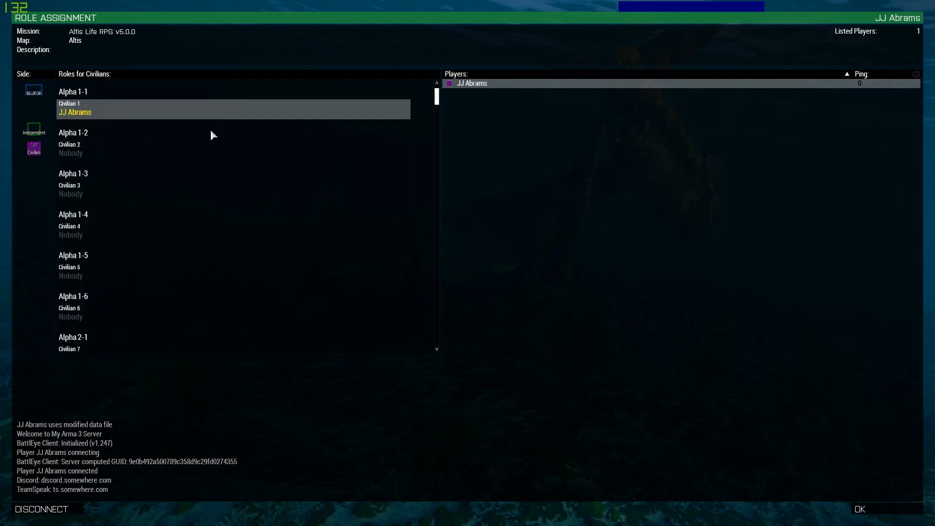
click(869, 511)
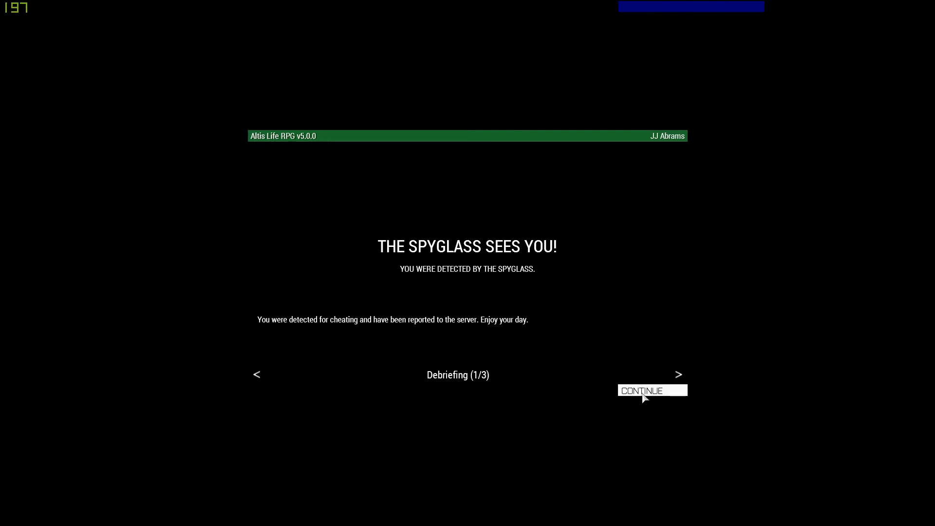
Step: Leave the mission debriefing and close the Arma 3 server console on the server desktop
click(644, 393)
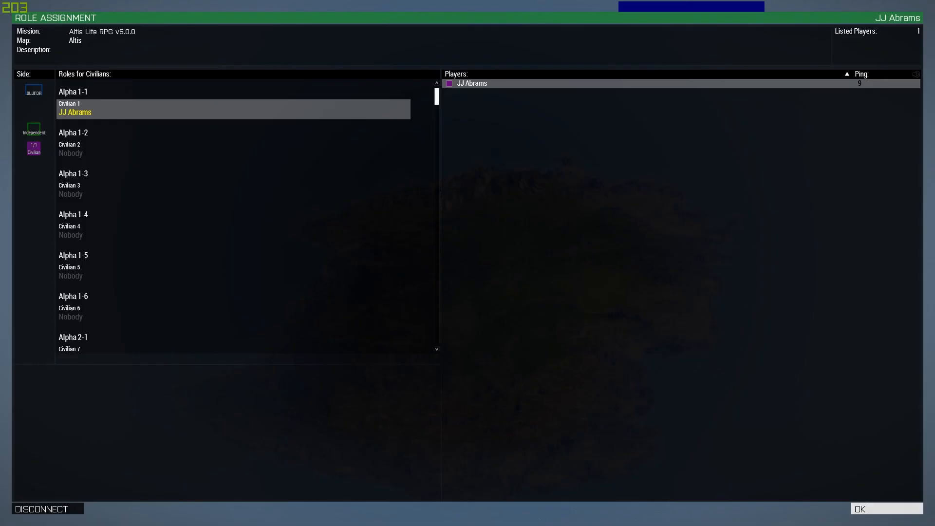
drag(438, 129, 560, 3)
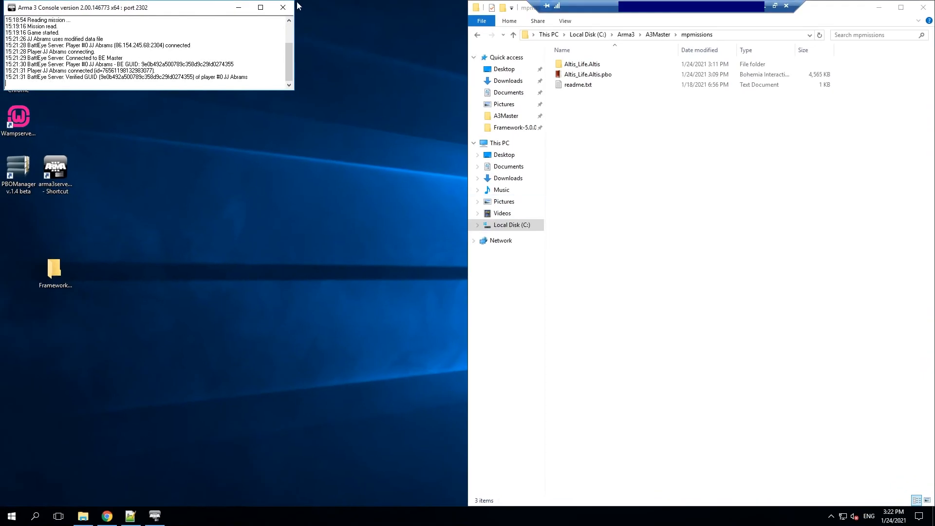
click(282, 7)
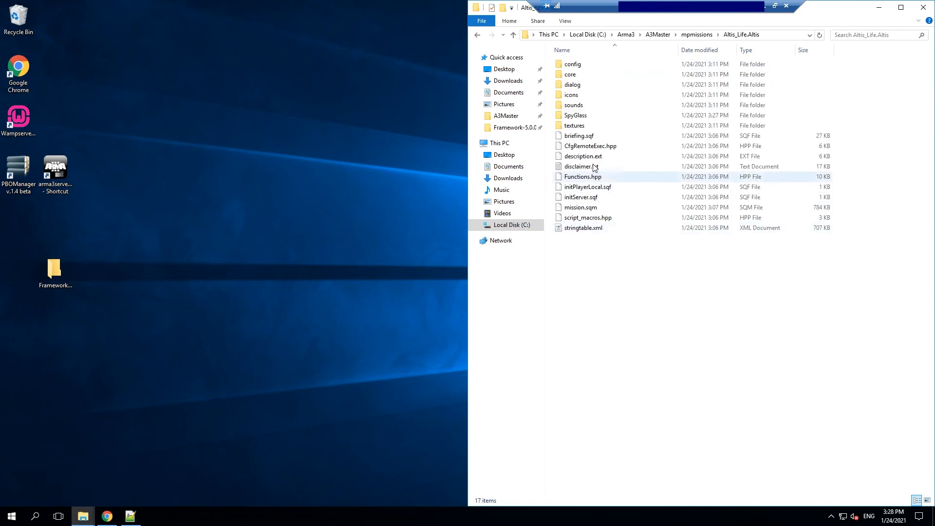
Step: Open Config_Master.hpp from the Altis_Life.Altis config folder in Notepad++
double_click(572, 65)
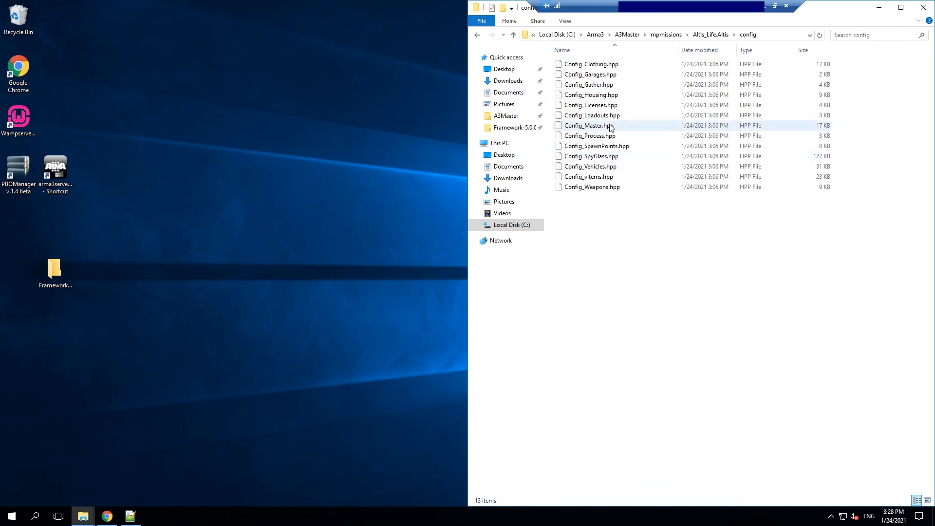
right_click(600, 125)
click(638, 185)
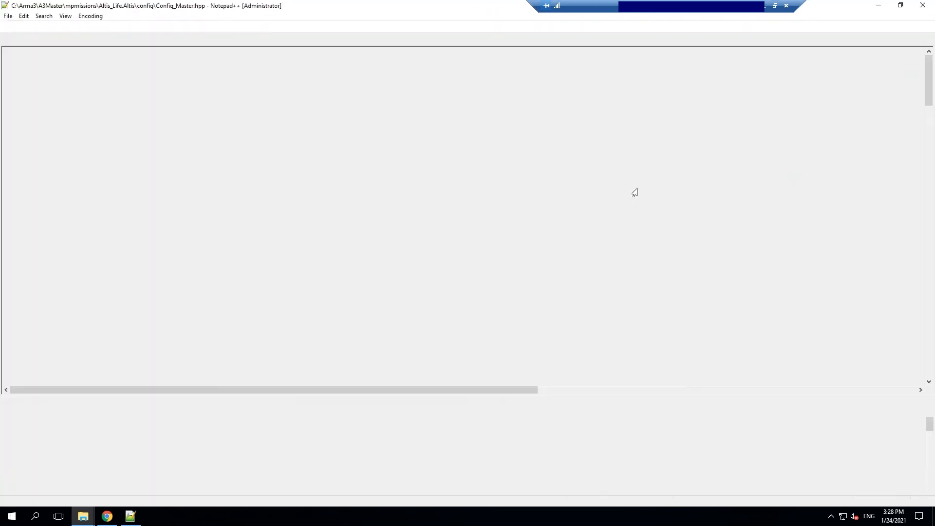
Step: Set spyGlass_toggle to false in the security settings of Config_Master.hpp and save the file
double_click(126, 121)
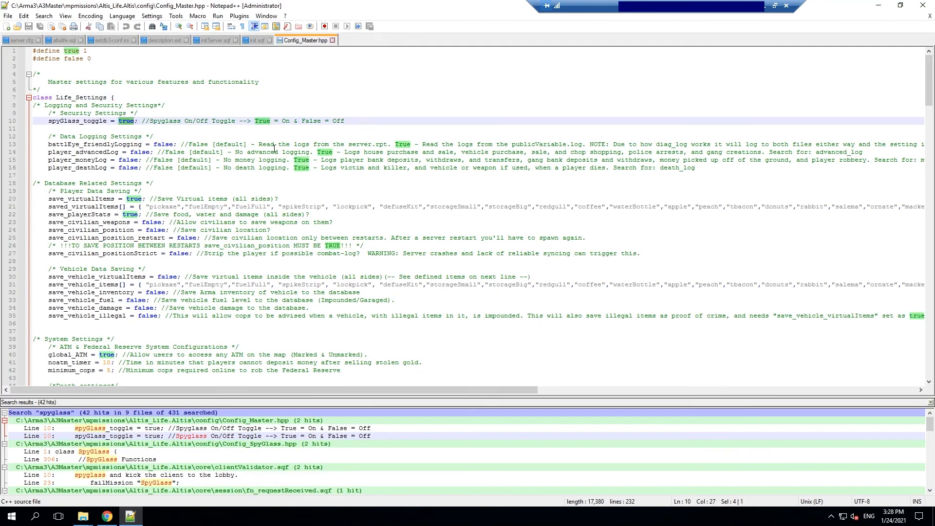
text(false)
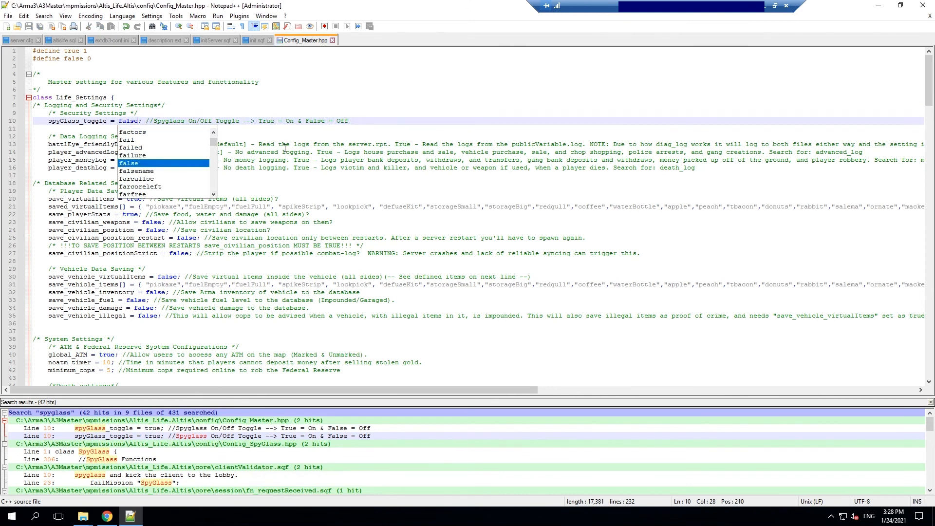
click(330, 84)
Step: Minimize Notepad++ and return to the mpmissions folder in File Explorer
click(878, 5)
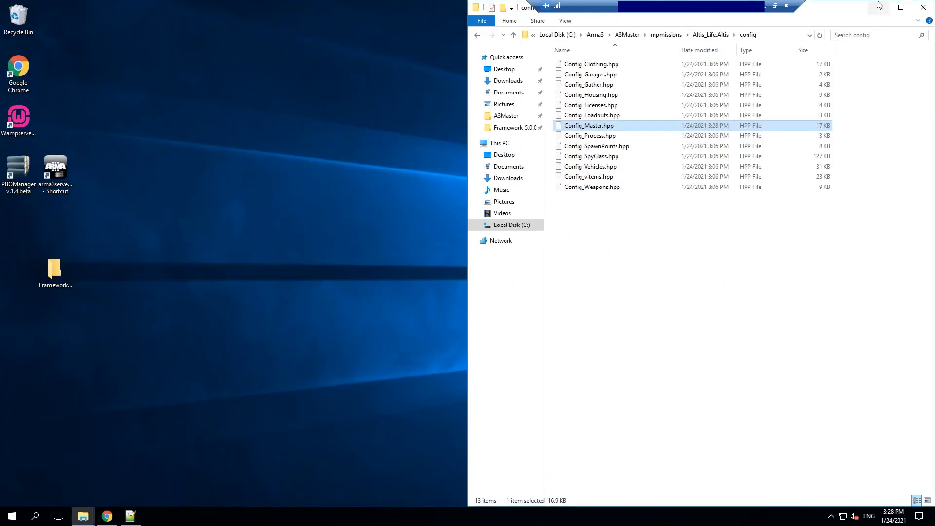
click(655, 34)
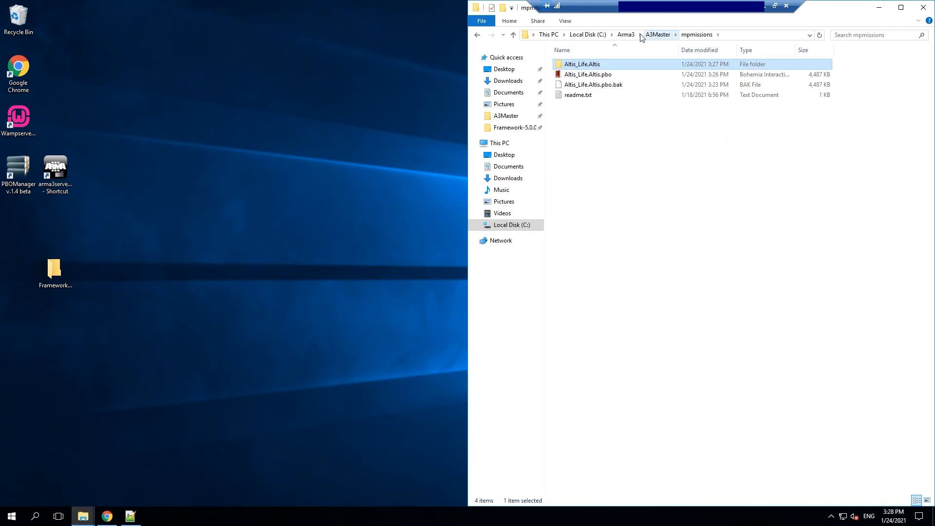
Step: Repack the Altis_Life.Altis folder into Altis_Life.Altis.pbo with PBO Manager and launch the Arma 3 server from its desktop shortcut
right_click(600, 66)
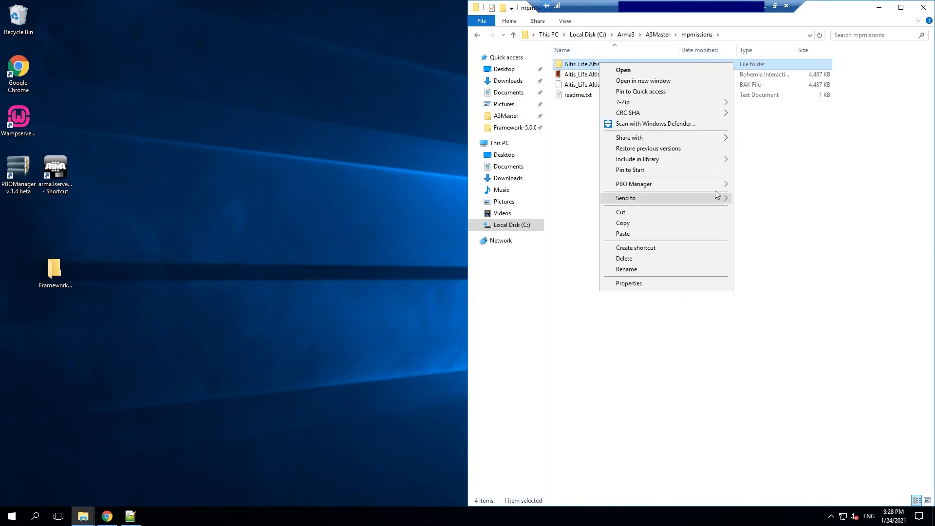
mouse_move(714, 184)
click(774, 188)
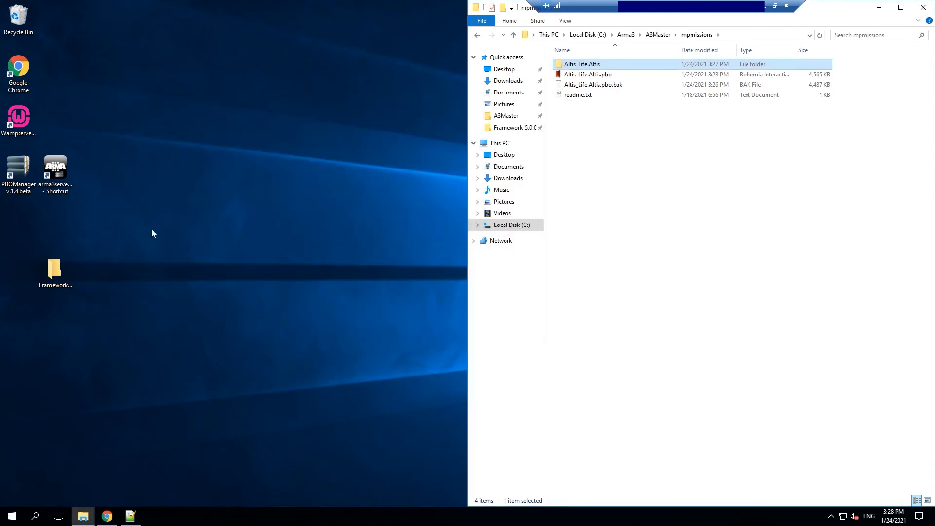
click(59, 169)
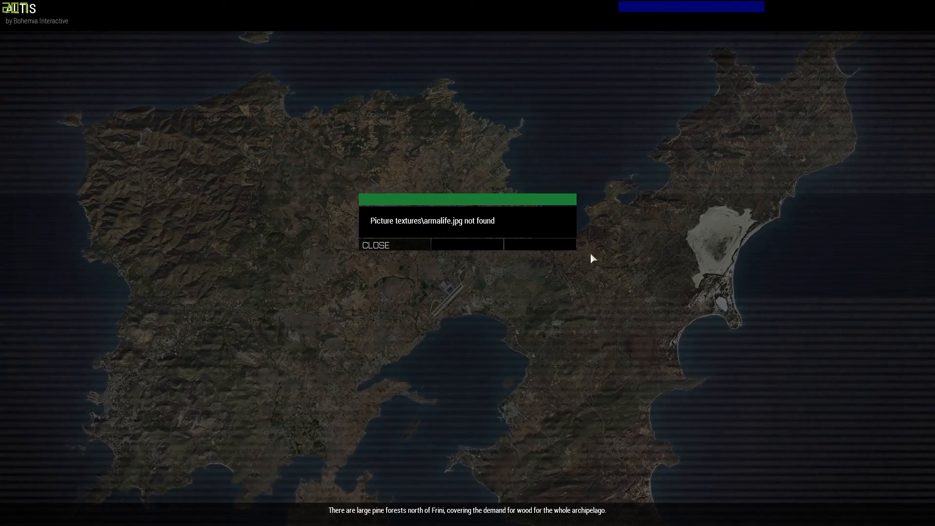
Step: Dismiss the missing-picture message and enter the Altis Life RPG mission in the first civilian role
click(399, 245)
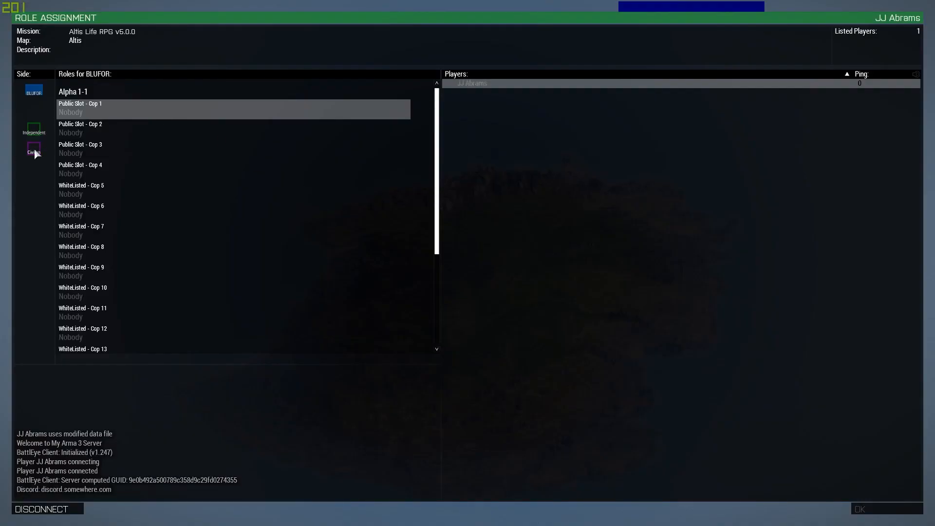
click(35, 151)
click(104, 117)
click(860, 511)
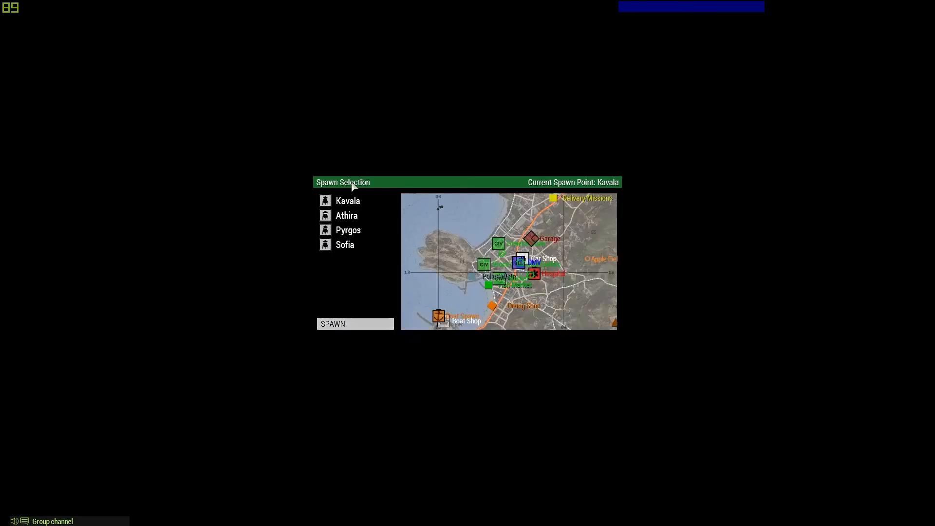
Step: Spawn the civilian at Kavala and walk forward out of the building onto the street
click(348, 204)
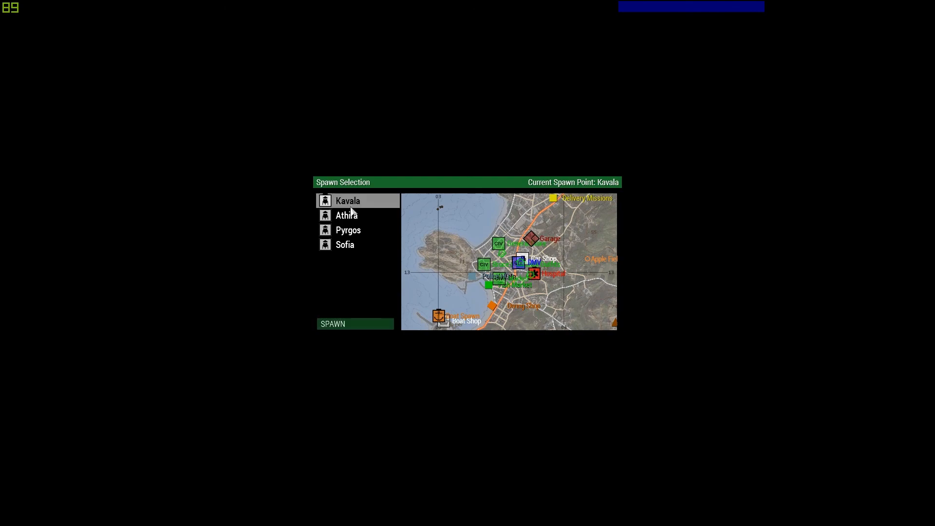
click(371, 327)
click(654, 390)
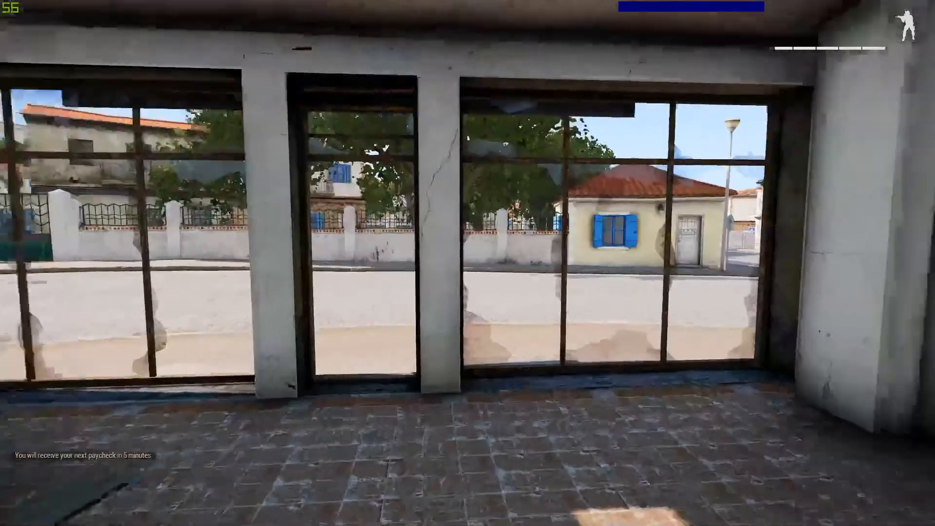
key(w)
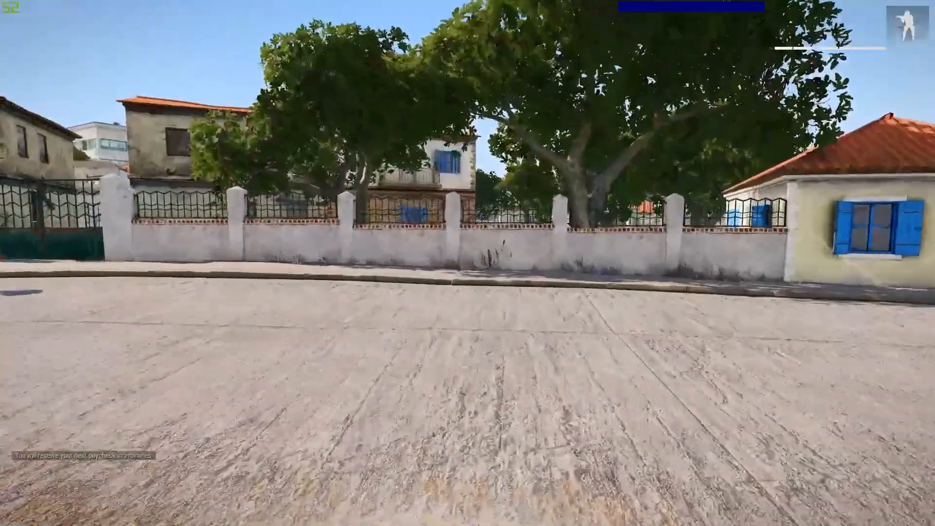